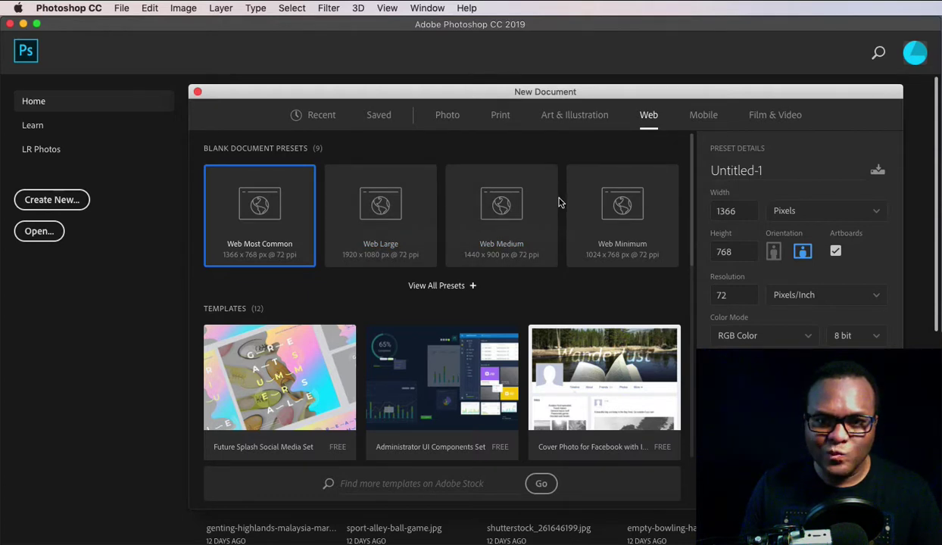
# - Create a new document from the 1280×800 Web Small preset with Artboards unchecked
pyautogui.click(422, 287)
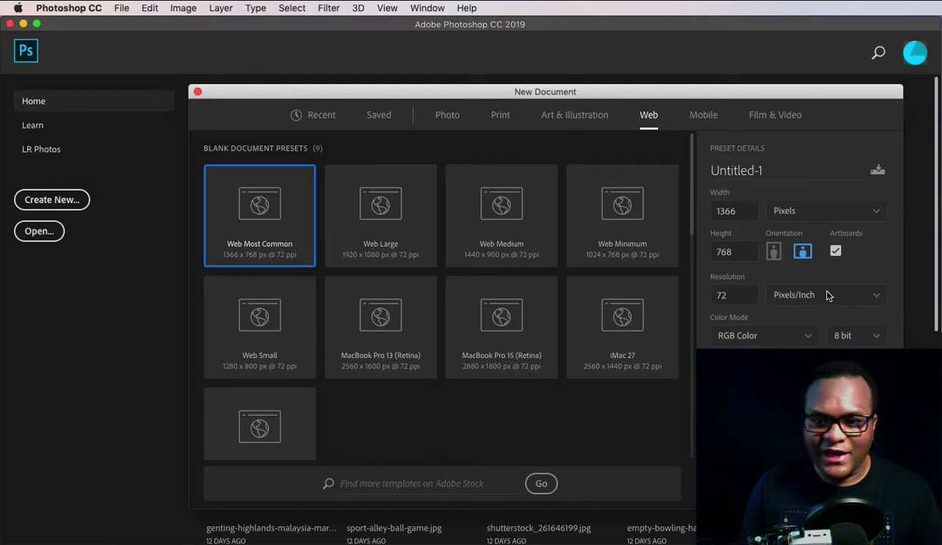
pyautogui.click(252, 328)
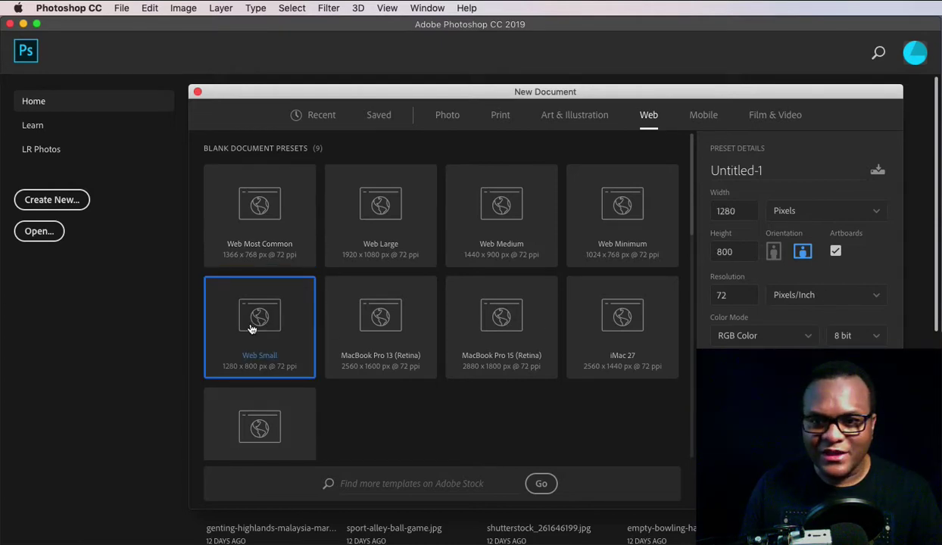
pyautogui.click(836, 251)
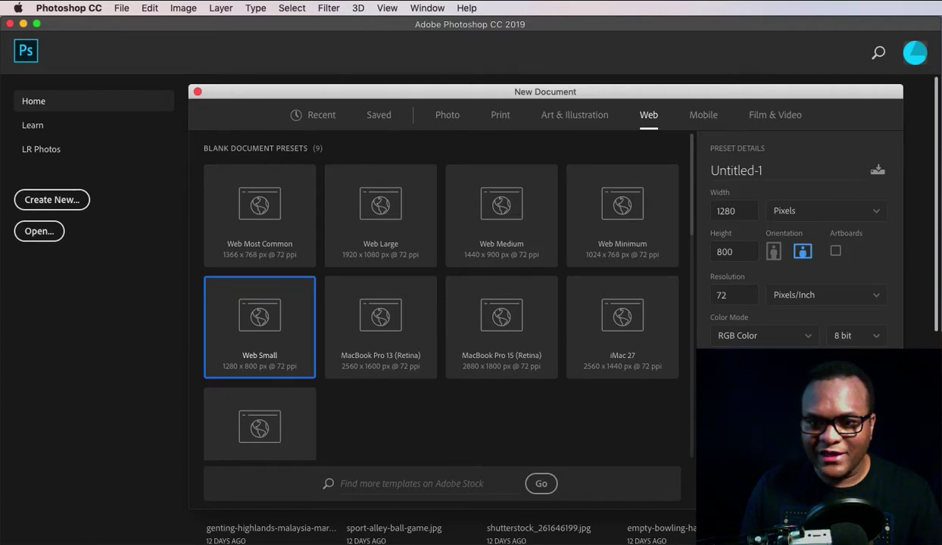
pyautogui.press('Return')
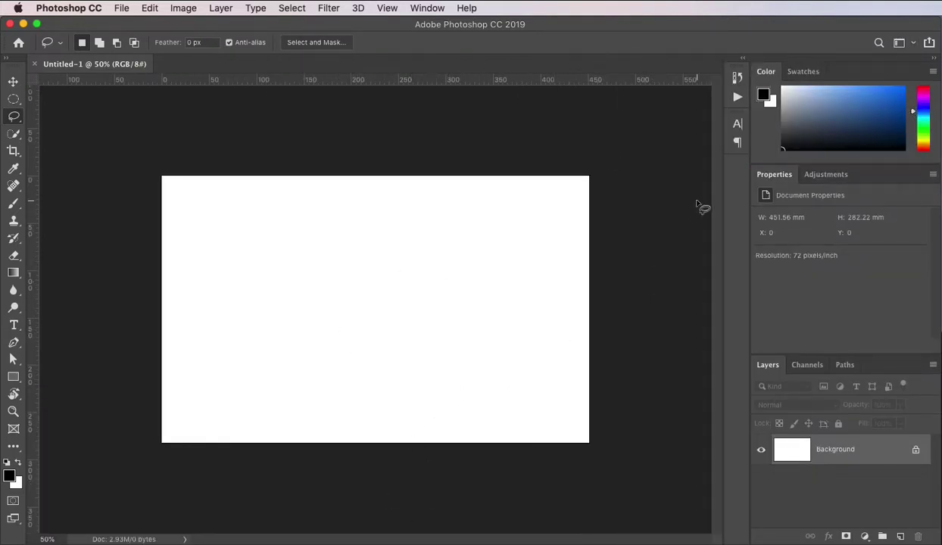
# - Switch Photoshop to the Motion workspace
pyautogui.click(904, 44)
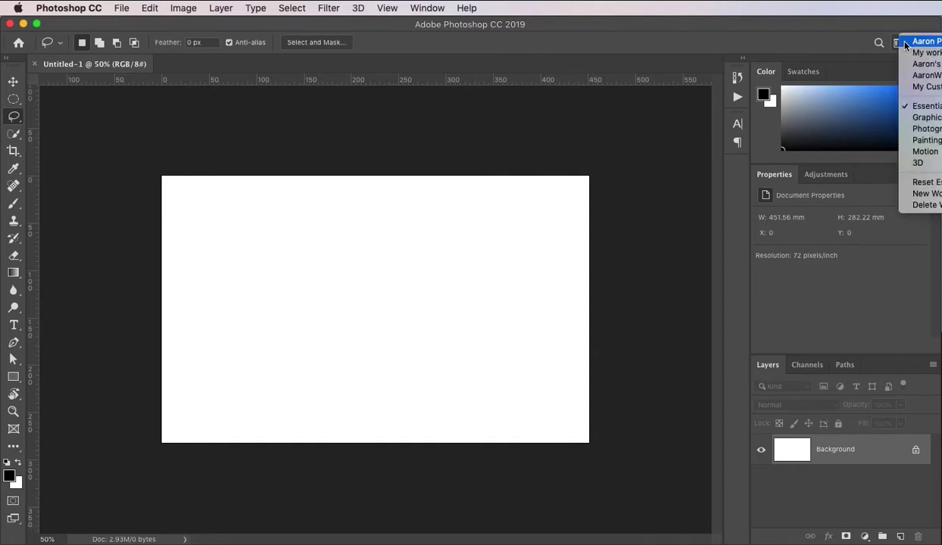
pyautogui.click(820, 28)
pyautogui.click(904, 46)
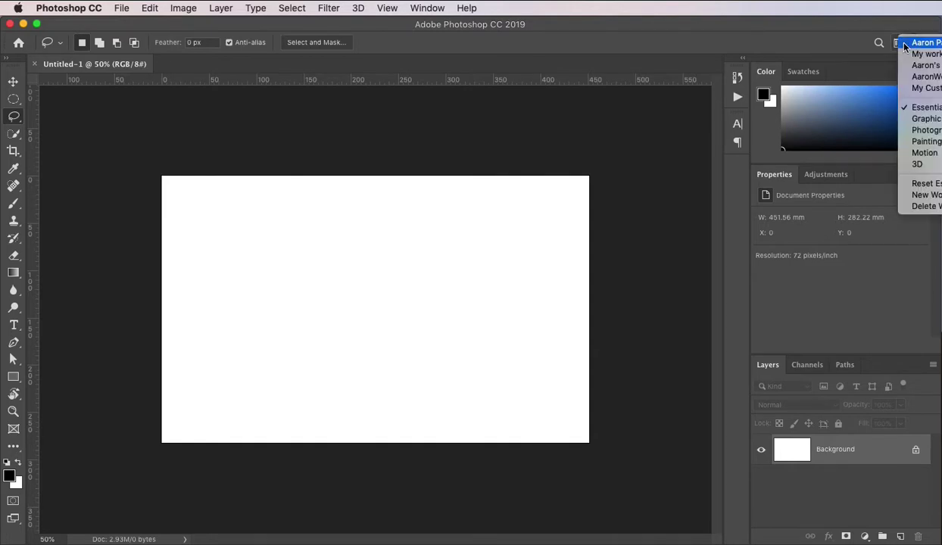
pyautogui.click(925, 153)
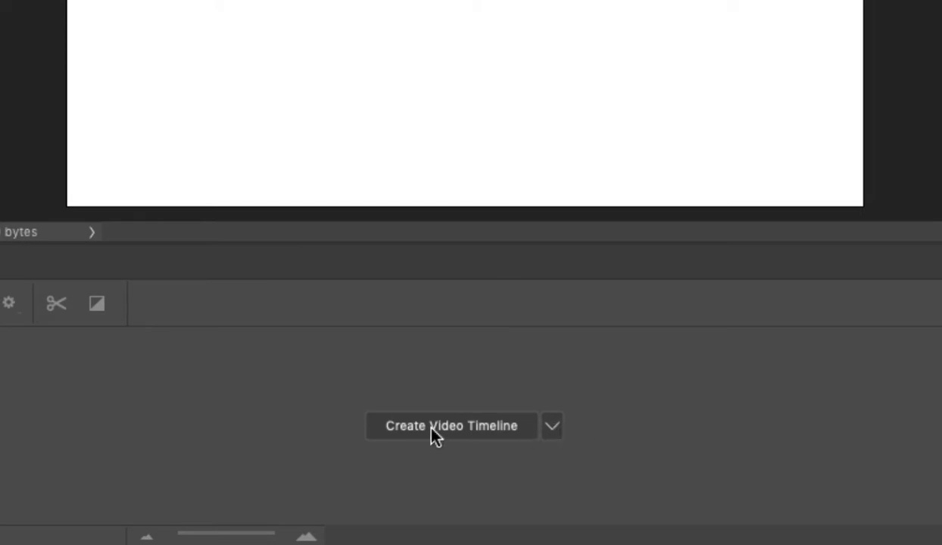
# - Create a video timeline for the document, giving it a Layer 0 track
pyautogui.click(552, 426)
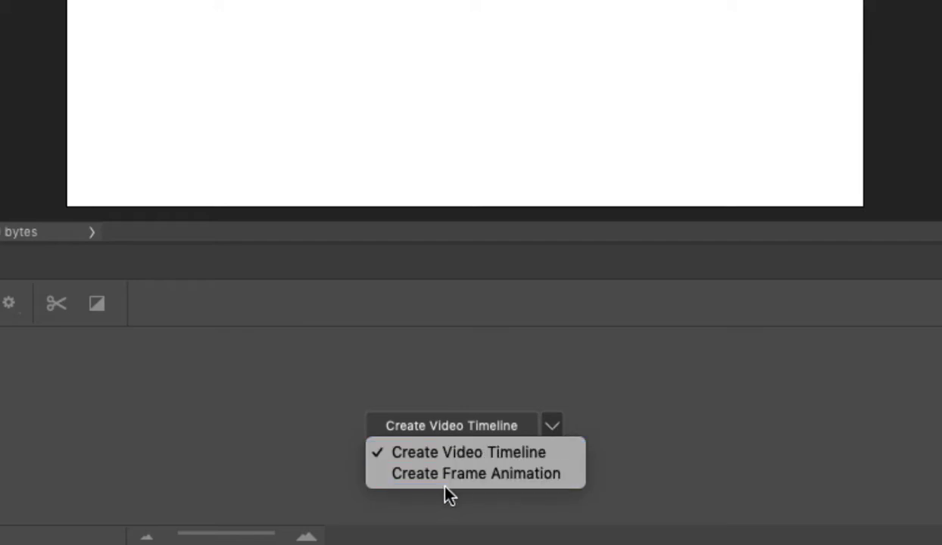
pyautogui.click(513, 455)
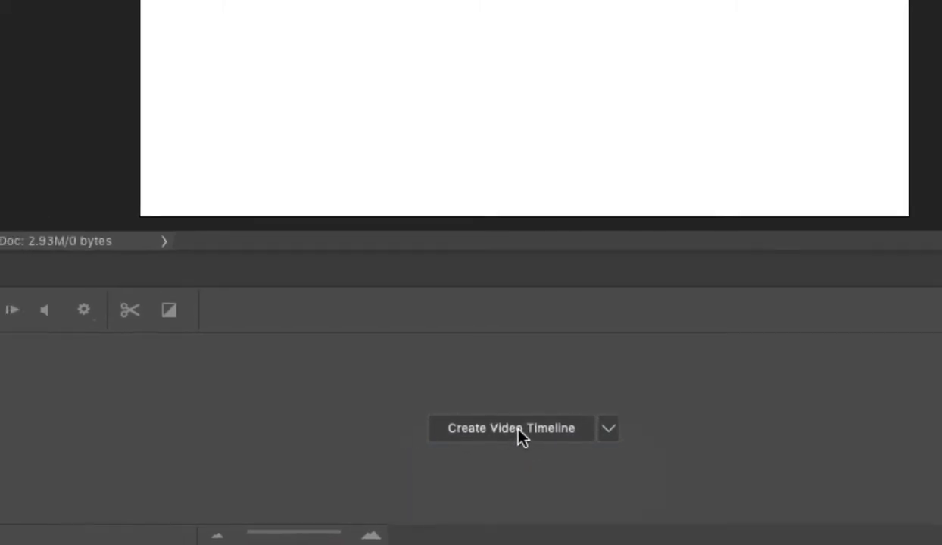
pyautogui.click(447, 433)
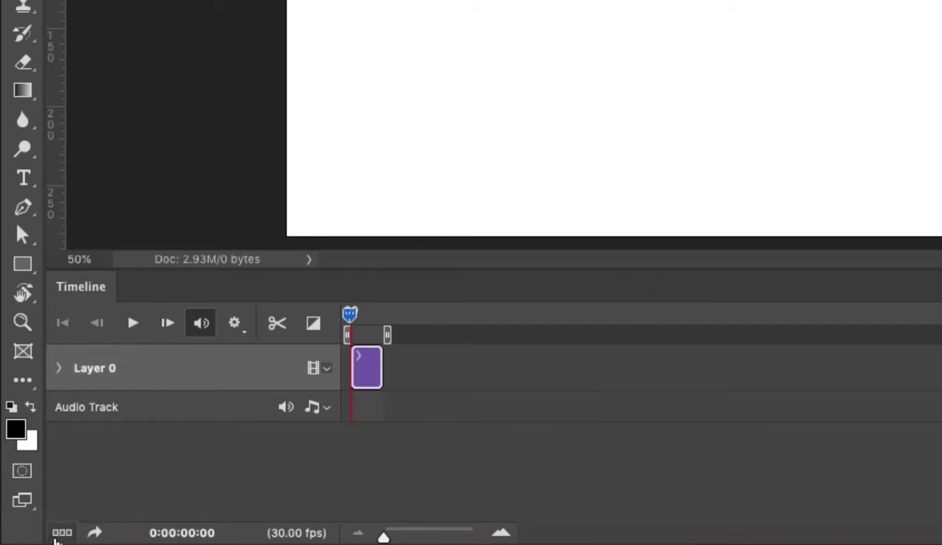
pyautogui.click(59, 533)
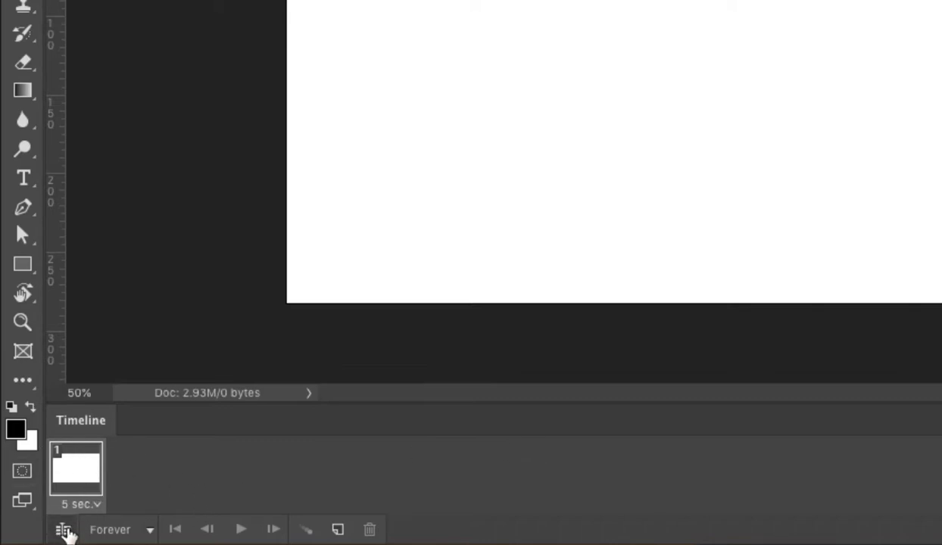
pyautogui.click(64, 530)
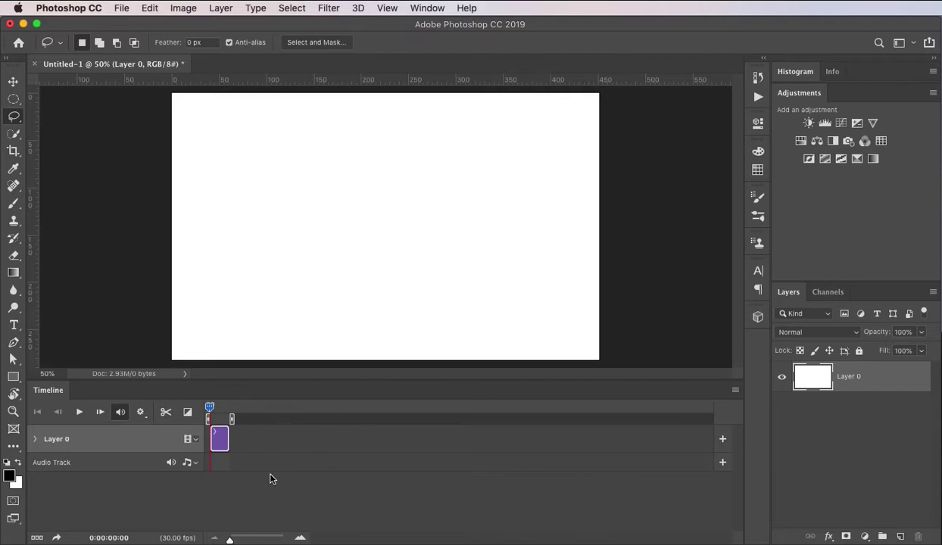
# - Zoom the timeline to show the five-second Layer 0 clip, then play and stop a preview
pyautogui.moveTo(231, 540); pyautogui.dragTo(248, 540)
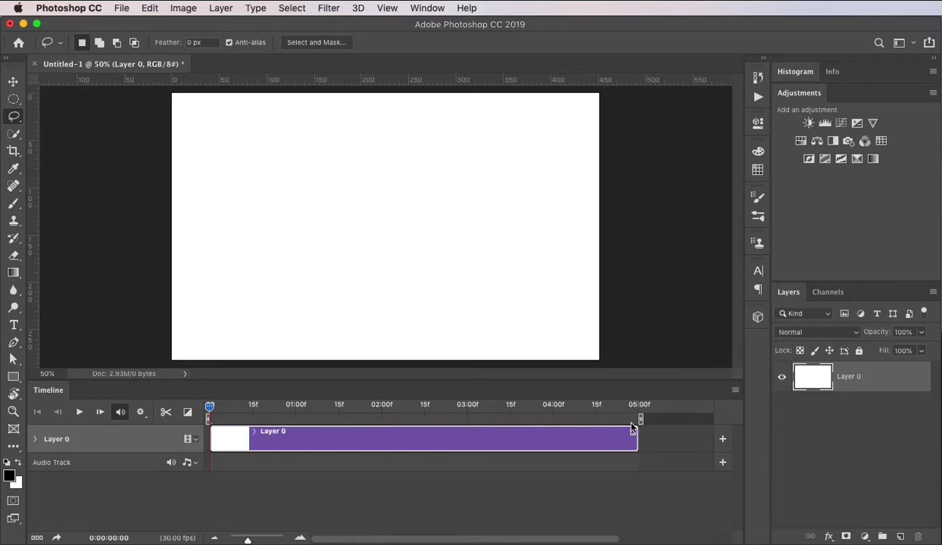
pyautogui.press('space')
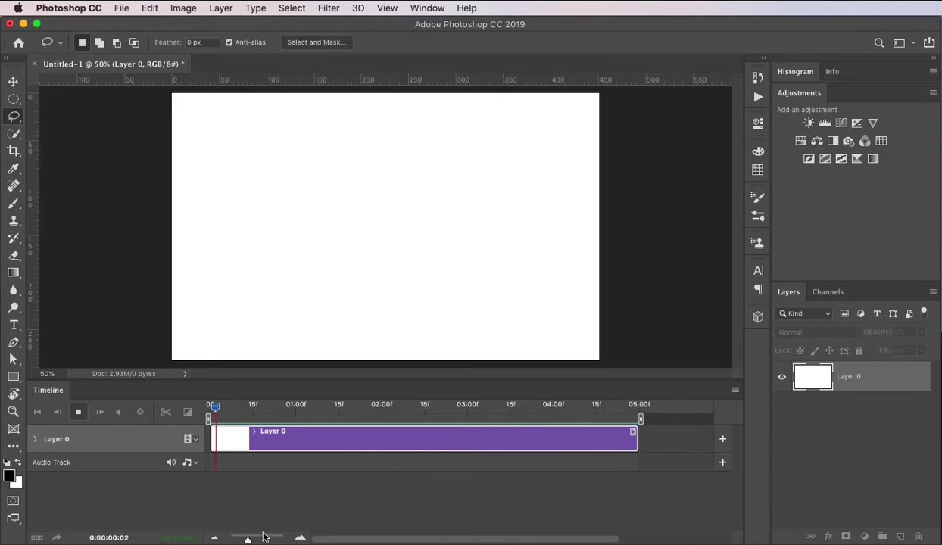
pyautogui.press('space')
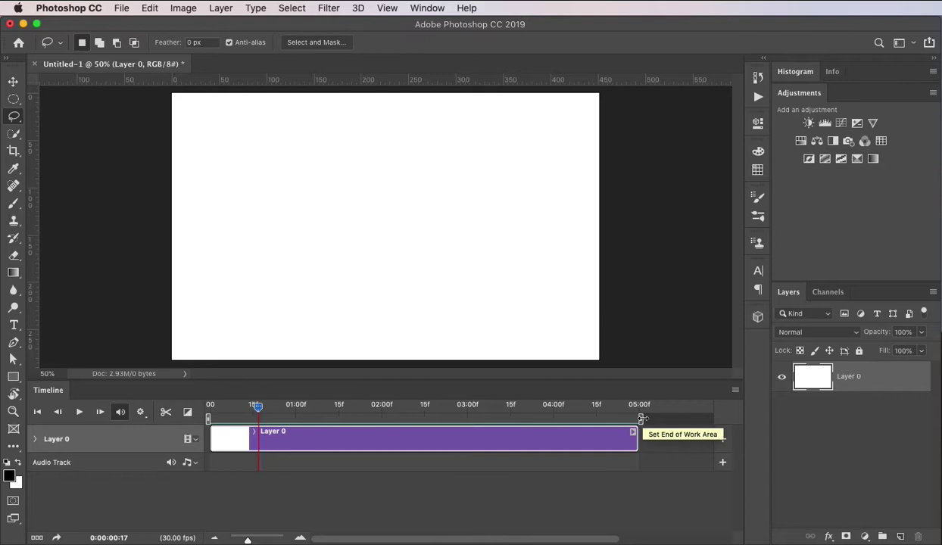
# - Trim the Layer 0 clip and the work-area end back to the 01:00f mark
pyautogui.moveTo(641, 418)
pyautogui.mouseDown()
pyautogui.moveTo(306, 418)
pyautogui.moveTo(289, 443)
pyautogui.moveTo(674, 405)
pyautogui.moveTo(619, 415)
pyautogui.mouseUp()
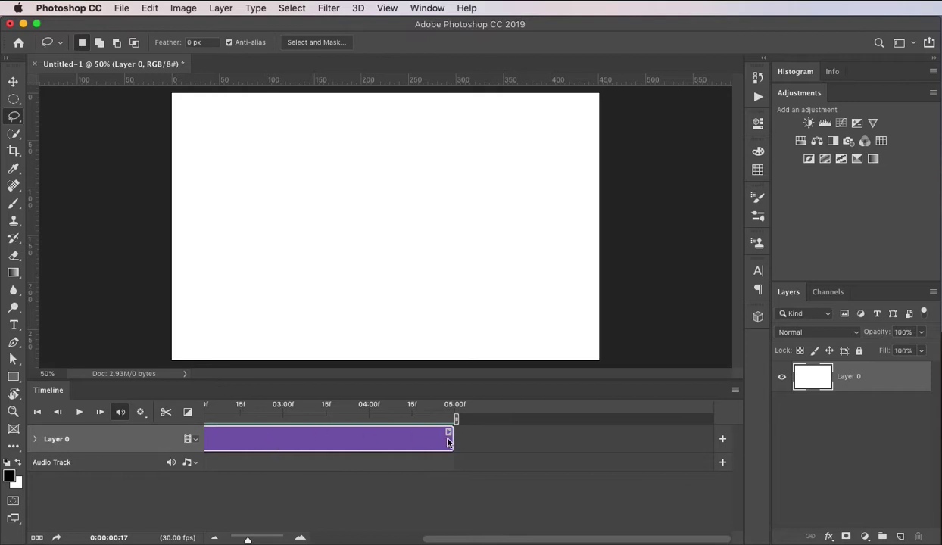
pyautogui.moveTo(452, 439); pyautogui.dragTo(704, 437)
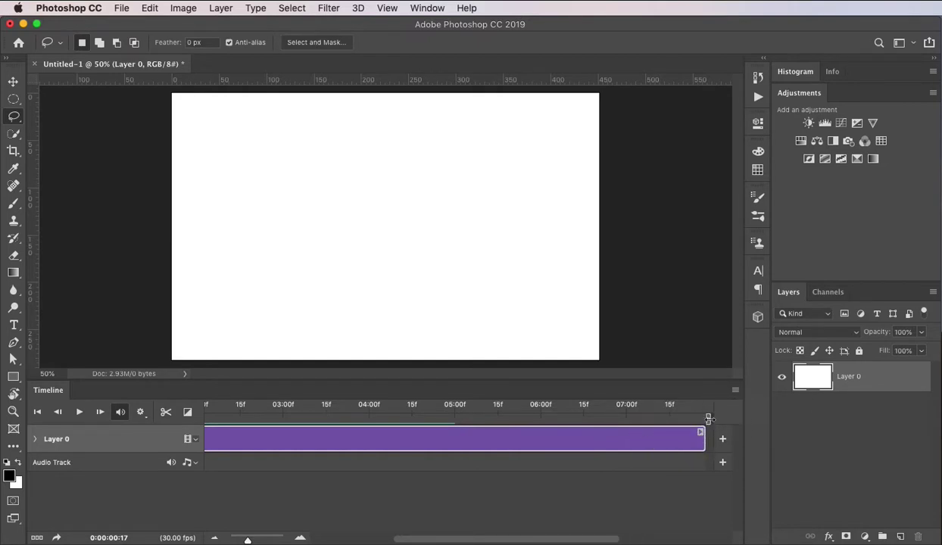
pyautogui.moveTo(708, 419)
pyautogui.mouseDown()
pyautogui.moveTo(332, 419)
pyautogui.moveTo(189, 474)
pyautogui.moveTo(323, 454)
pyautogui.moveTo(297, 454)
pyautogui.mouseUp()
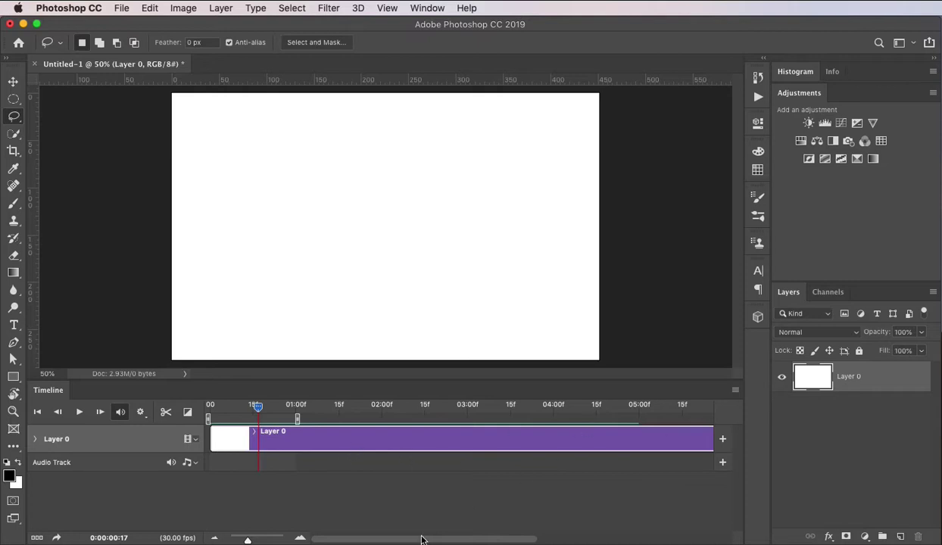
pyautogui.hscroll(10, 473, 532)
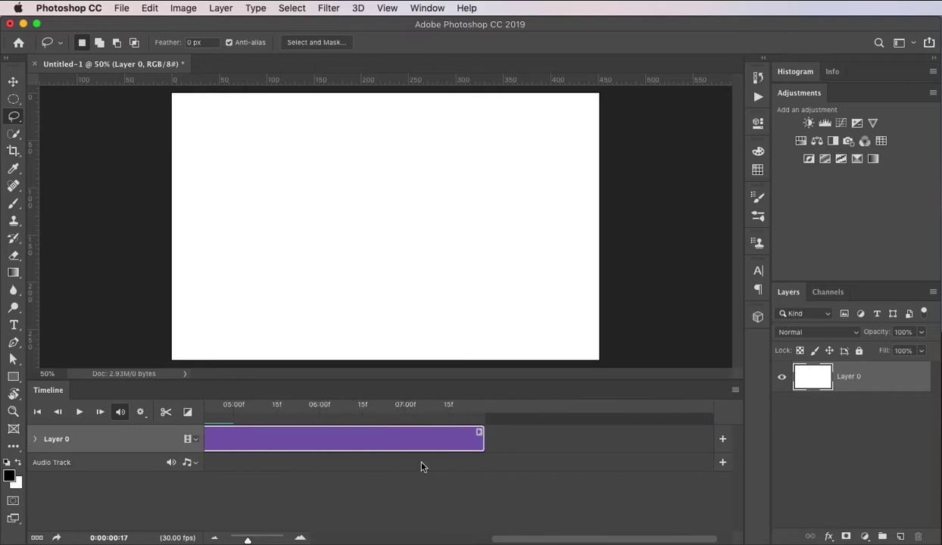
pyautogui.moveTo(482, 438); pyautogui.dragTo(291, 464)
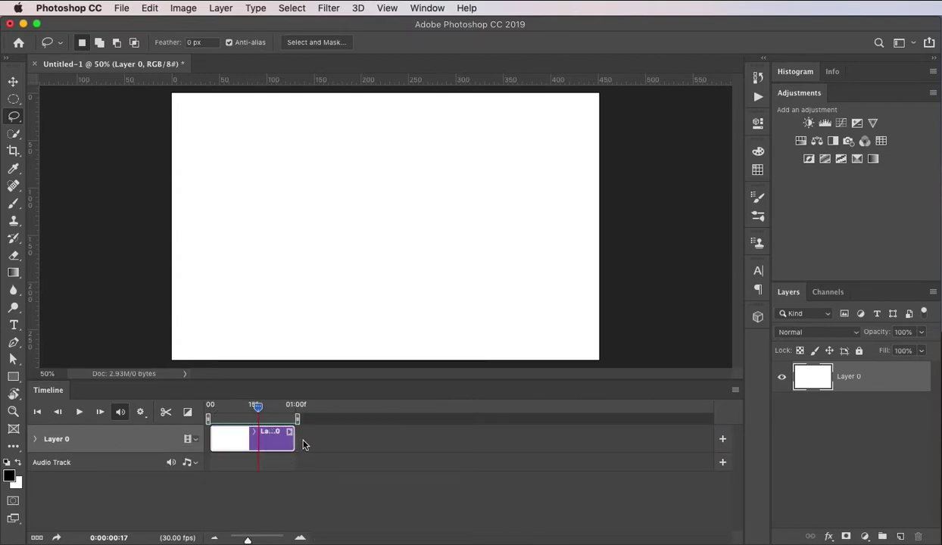
pyautogui.moveTo(293, 437); pyautogui.dragTo(479, 433)
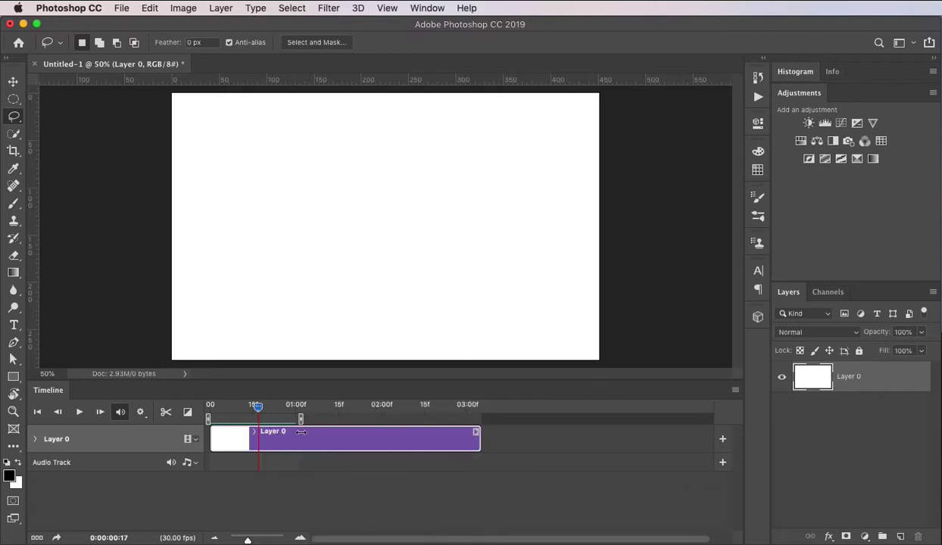
pyautogui.moveTo(301, 432); pyautogui.dragTo(292, 423)
# - Play the one-second clip to check it, then zoom the timeline in around it
pyautogui.click(79, 412)
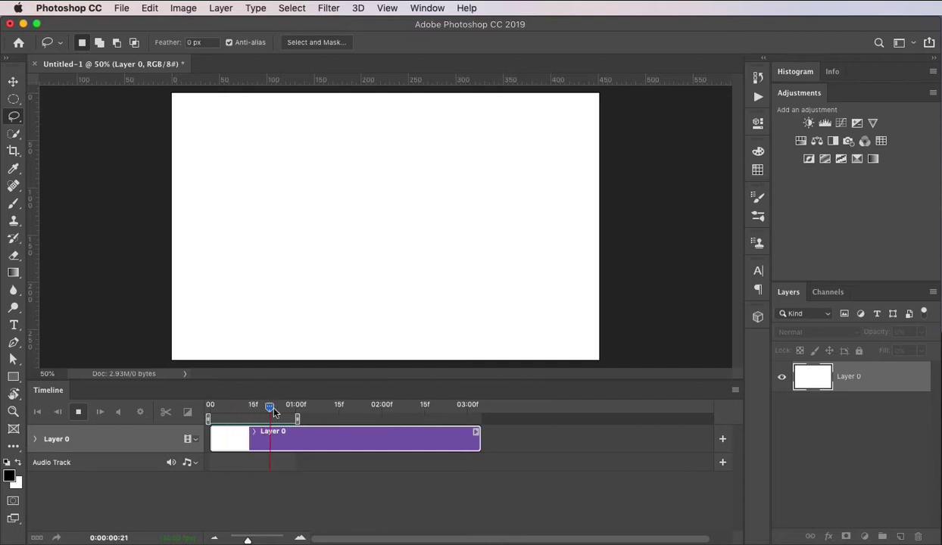
pyautogui.click(79, 412)
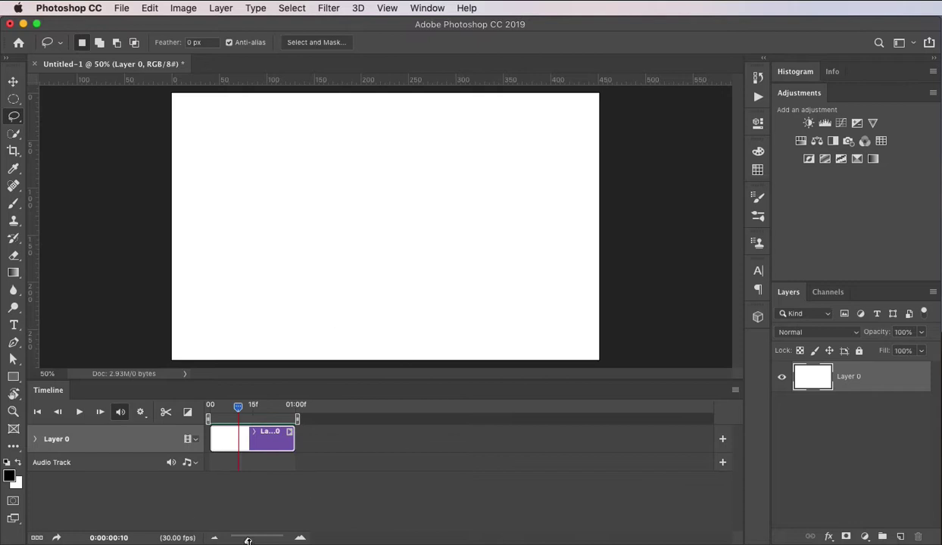
pyautogui.moveTo(248, 541); pyautogui.dragTo(266, 541)
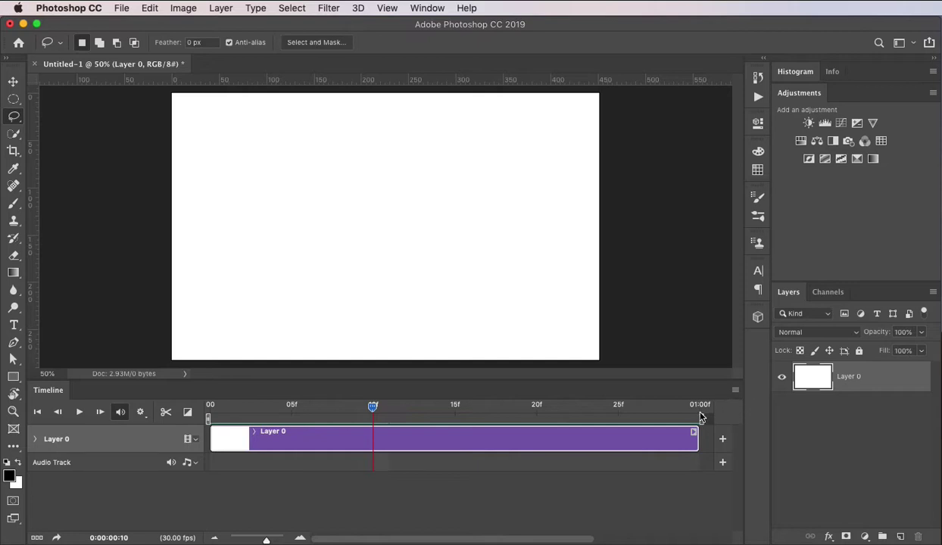
# - Change the timeline frame rate to 12 fps in the Set Timeline Frame Rate dialog
pyautogui.click(734, 391)
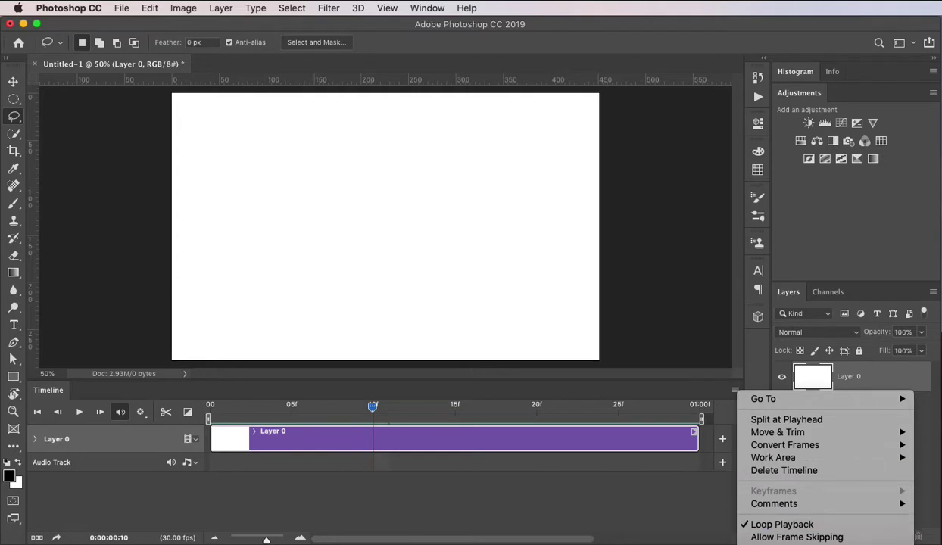
pyautogui.click(795, 544)
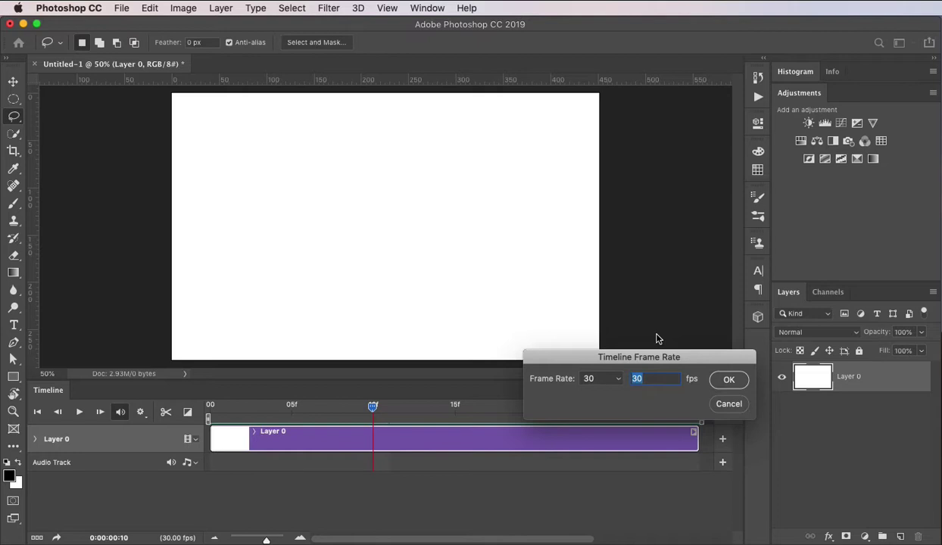
pyautogui.write('24')
pyautogui.press('BackSpace')
pyautogui.press('BackSpace')
pyautogui.write('12')
pyautogui.click(724, 381)
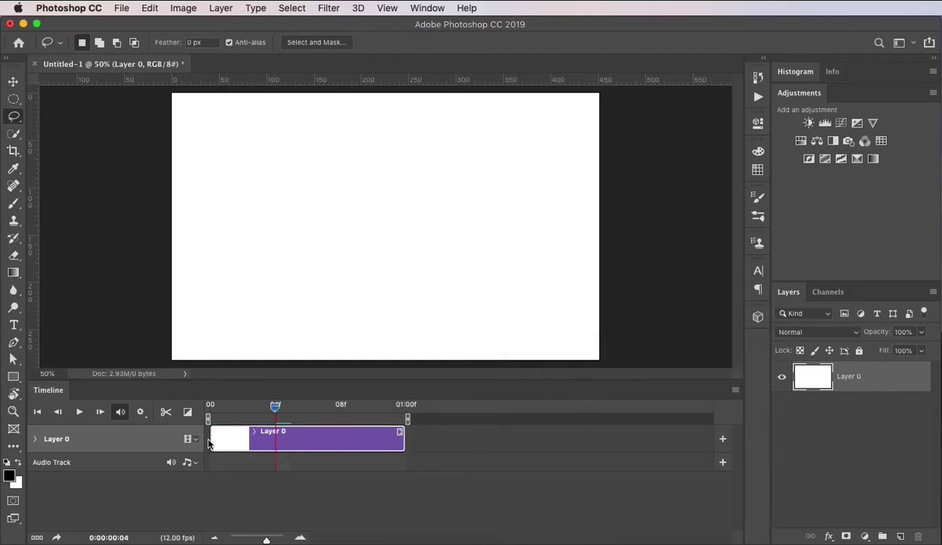
# - Zoom the timeline further until the frame ticks 01f–11f are visible
pyautogui.moveTo(266, 540); pyautogui.dragTo(281, 541)
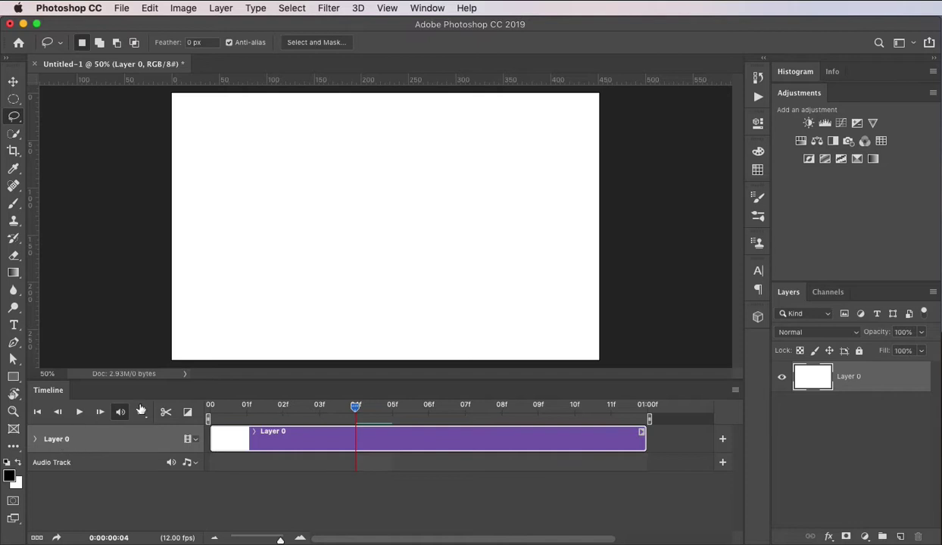
# - Rename Layer 0 to 'Backgroud' in the Layers panel
pyautogui.doubleClick(849, 376)
pyautogui.write('Backgroud')
pyautogui.press('Return')
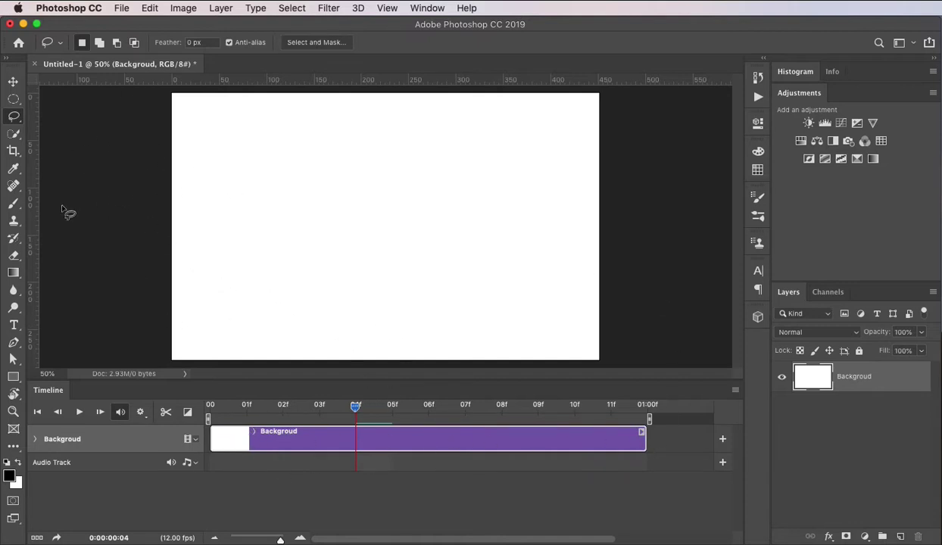
# - Pick the Brush tool and choose the Soft Round preset from PreLoaded Brushes
pyautogui.click(14, 203)
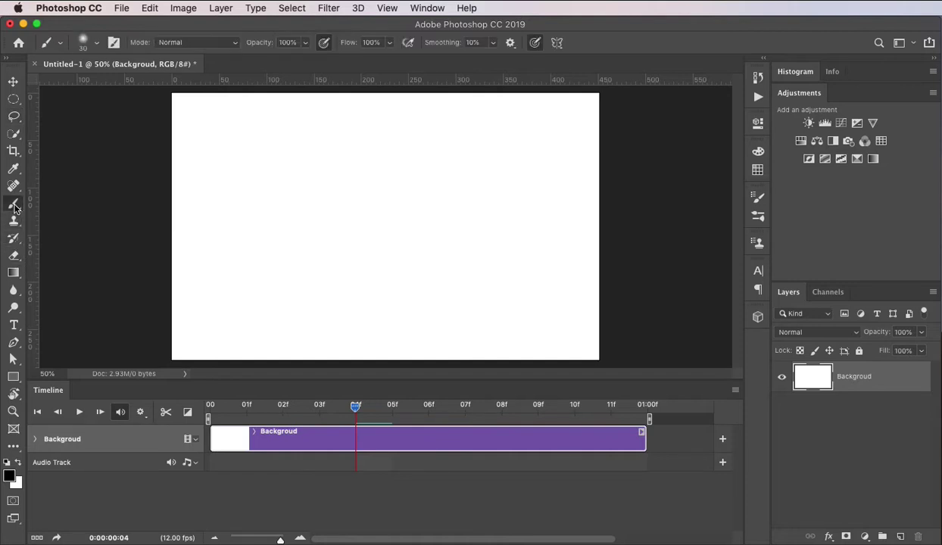
pyautogui.click(97, 45)
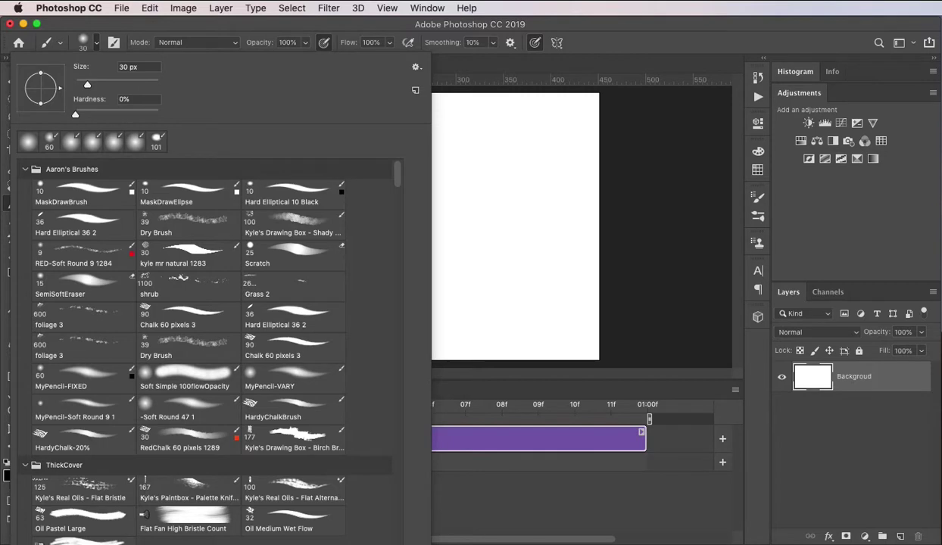
pyautogui.click(25, 170)
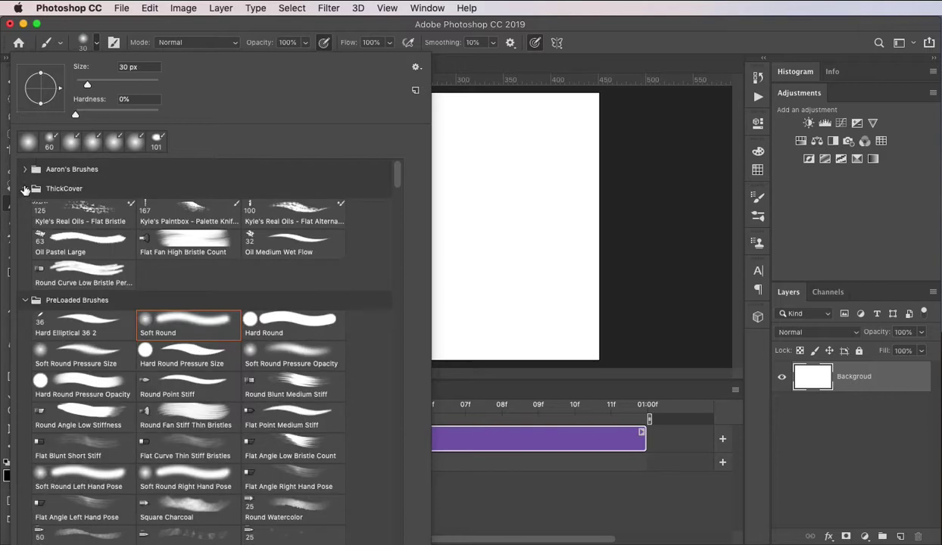
pyautogui.click(25, 188)
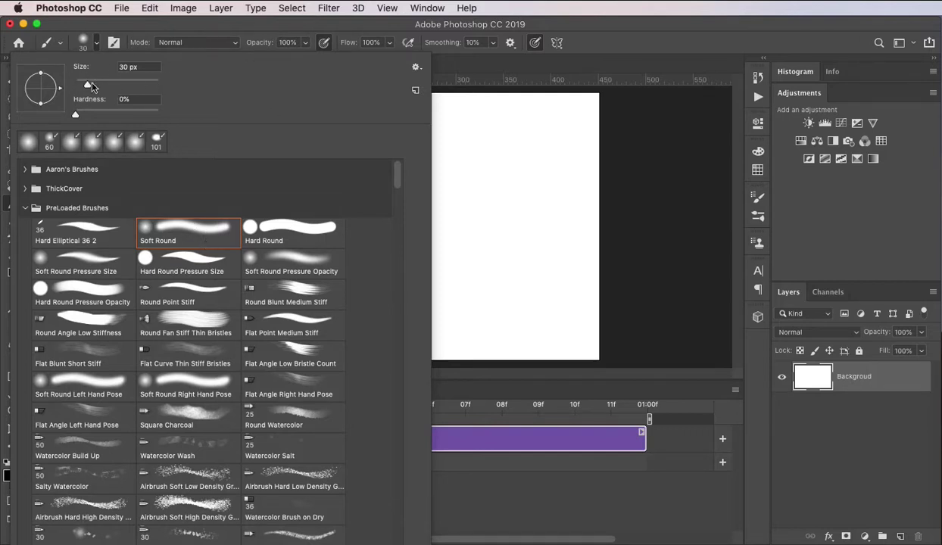
pyautogui.click(223, 35)
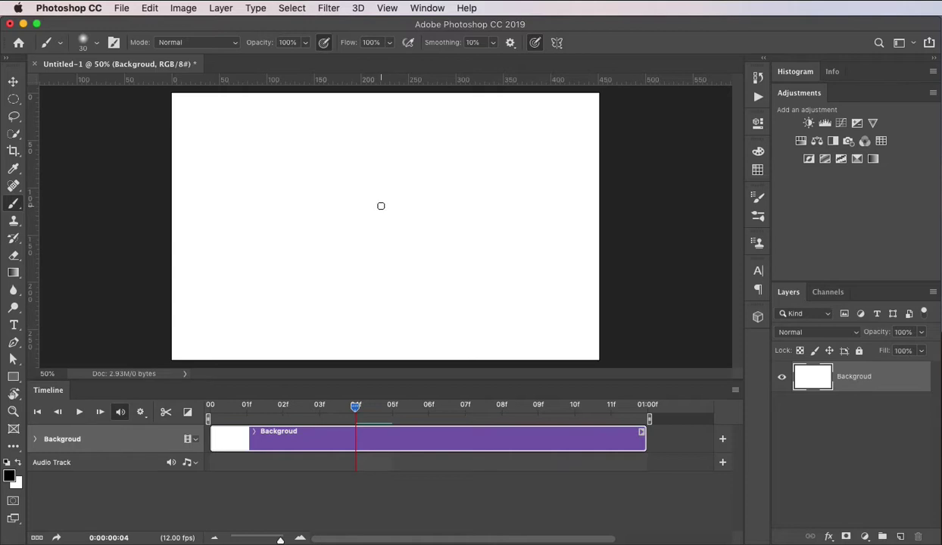
# - Resize the brush with the bracket keys, settling on a small sketching size
pyautogui.press(']')
pyautogui.press(']')
pyautogui.press(']')
pyautogui.press(']')
pyautogui.press(']')
pyautogui.press(']')
pyautogui.press(']')
pyautogui.press(']')
pyautogui.press(']')
pyautogui.press(']')
pyautogui.press('[')
pyautogui.press('[')
pyautogui.press('[')
pyautogui.press('[')
pyautogui.press('[')
pyautogui.press('[')
pyautogui.press('[')
pyautogui.press('[')
pyautogui.press(']')
pyautogui.press(']')
pyautogui.press(']')
pyautogui.press(']')
pyautogui.press(']')
pyautogui.press(']')
pyautogui.press('[')
pyautogui.press('[')
pyautogui.press('[')
pyautogui.press('[')
pyautogui.press('[')
pyautogui.press('[')
pyautogui.press('[')
pyautogui.press('[')
pyautogui.press('[')
pyautogui.press('[')
pyautogui.press('[')
# - Paint five freehand test strokes and loops across the canvas
pyautogui.moveTo(238, 179); pyautogui.dragTo(479, 204)
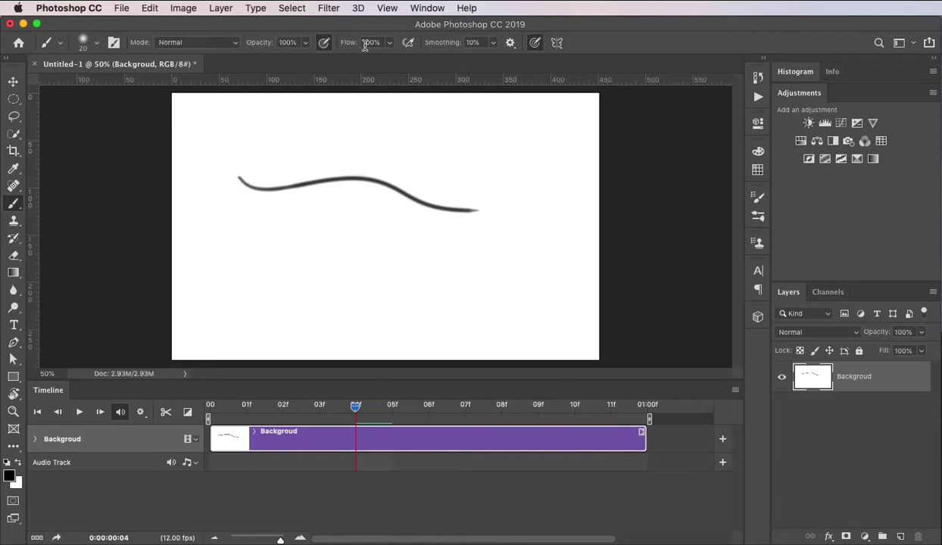
pyautogui.moveTo(288, 136)
pyautogui.mouseDown()
pyautogui.moveTo(314, 143)
pyautogui.moveTo(353, 134)
pyautogui.moveTo(490, 175)
pyautogui.mouseUp()
pyautogui.moveTo(478, 254)
pyautogui.mouseDown()
pyautogui.moveTo(354, 258)
pyautogui.moveTo(292, 230)
pyautogui.moveTo(263, 256)
pyautogui.moveTo(482, 285)
pyautogui.mouseUp()
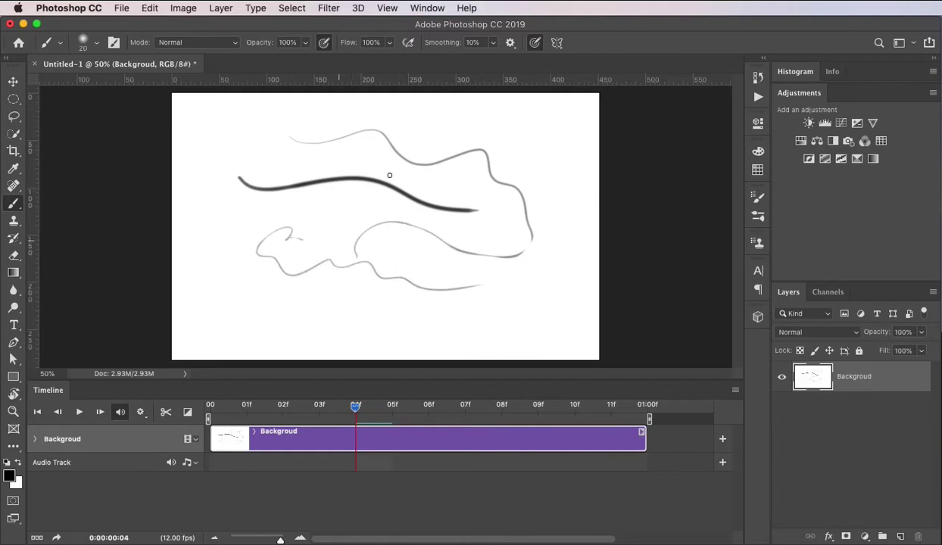
pyautogui.moveTo(445, 131)
pyautogui.mouseDown()
pyautogui.moveTo(502, 115)
pyautogui.moveTo(535, 171)
pyautogui.mouseUp()
pyautogui.moveTo(231, 269)
pyautogui.mouseDown()
pyautogui.moveTo(300, 273)
pyautogui.moveTo(401, 291)
pyautogui.moveTo(482, 256)
pyautogui.moveTo(377, 224)
pyautogui.moveTo(305, 172)
pyautogui.moveTo(346, 166)
pyautogui.moveTo(433, 217)
pyautogui.moveTo(552, 194)
pyautogui.mouseUp()
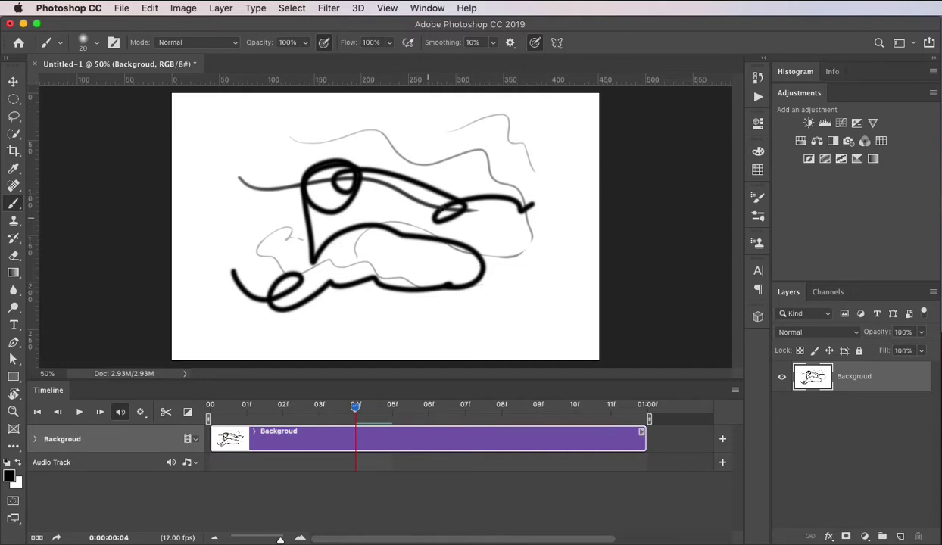
# - Select all and use Edit > Fill with White contents to erase the test strokes
pyautogui.press('super+a')
pyautogui.click(150, 8)
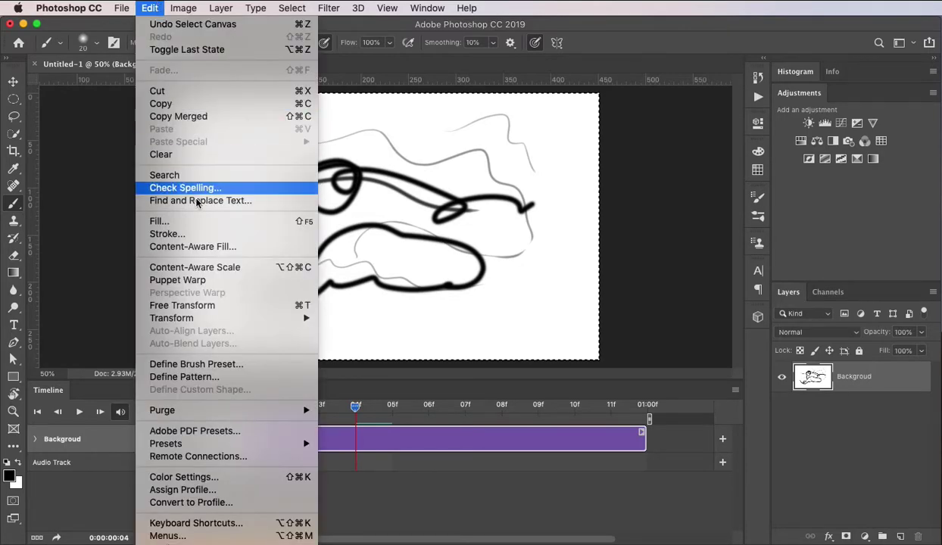
pyautogui.click(201, 223)
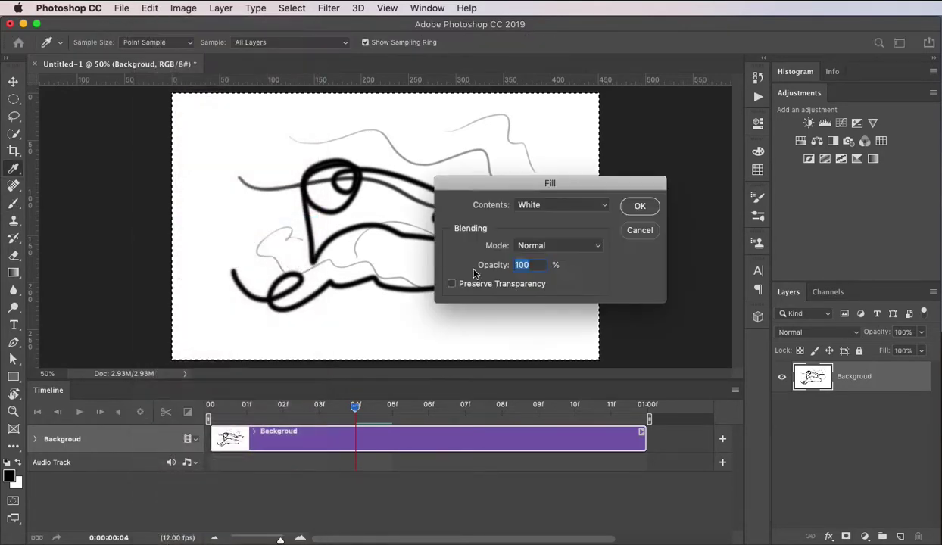
pyautogui.click(544, 203)
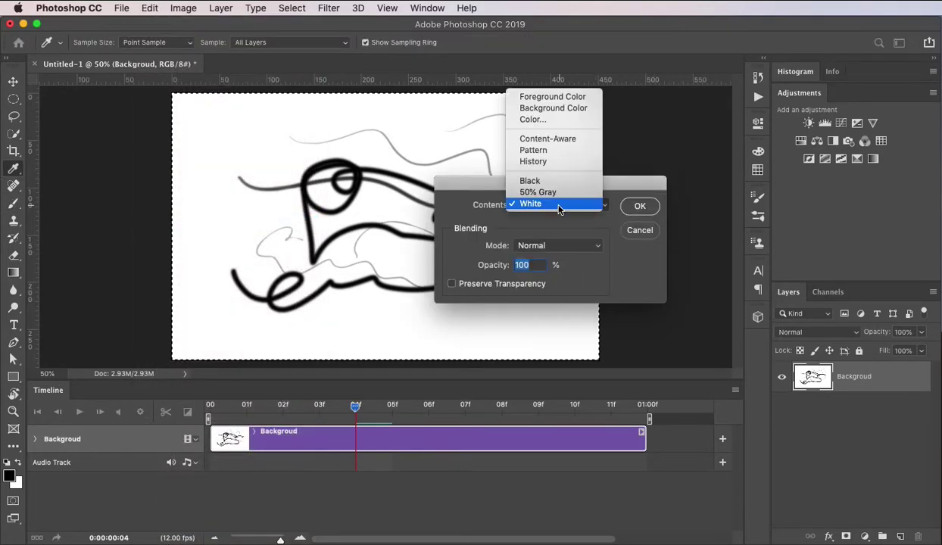
pyautogui.click(564, 203)
pyautogui.click(640, 207)
# - Confirm the white fill and clear the selection from the canvas
pyautogui.press('b')
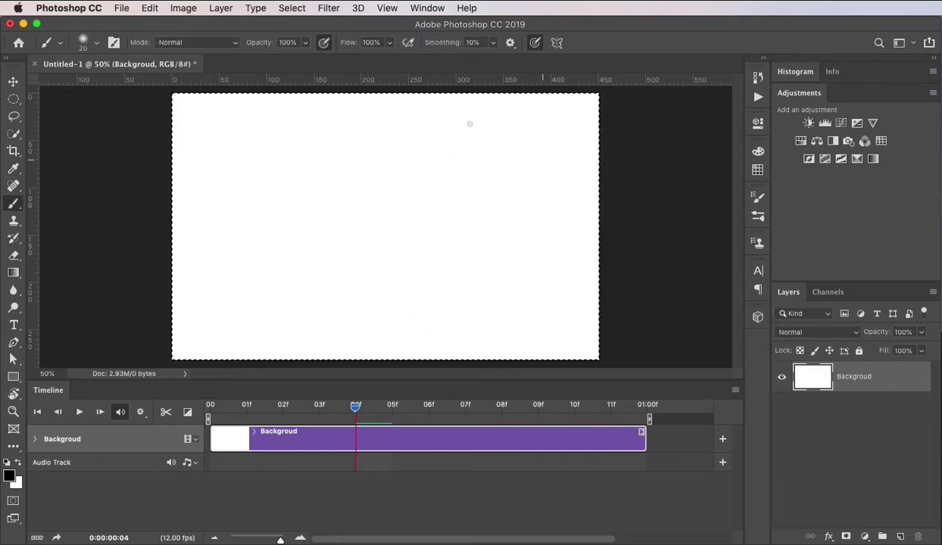
pyautogui.click(293, 9)
pyautogui.click(305, 36)
# - Add a new empty layer named 'guide'
pyautogui.press('super+shift+n')
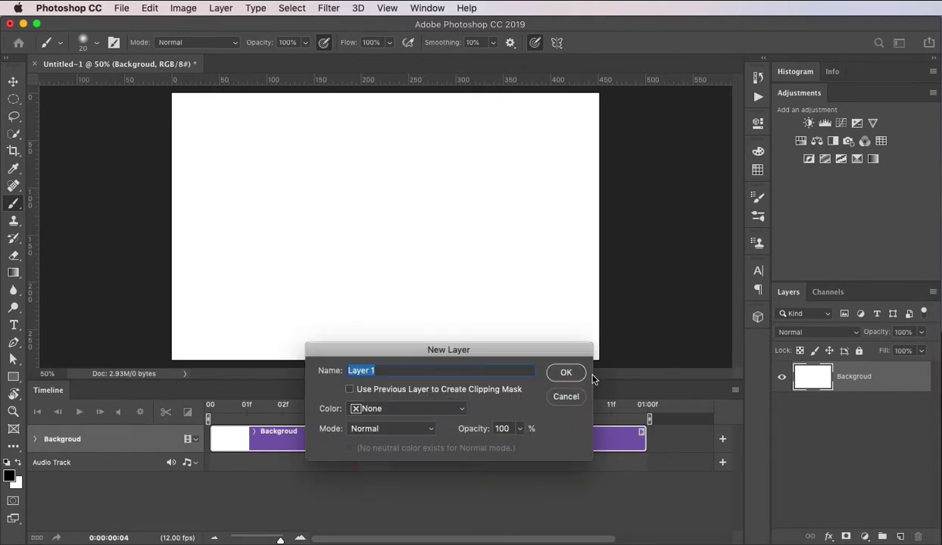
pyautogui.write('guide')
pyautogui.press('Return')
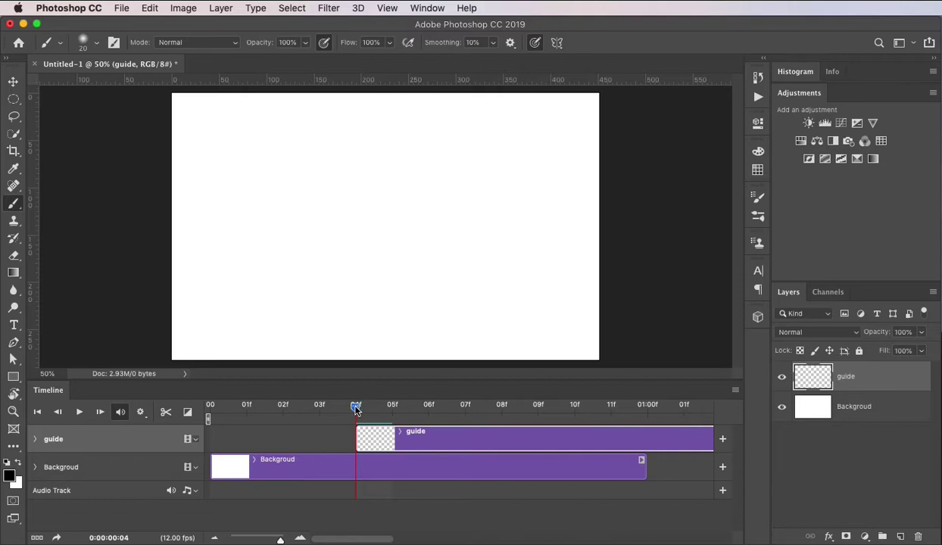
# - Align the guide clip's start with Backgroud's at frame 00 and return the playhead to 00
pyautogui.moveTo(356, 409); pyautogui.dragTo(211, 410)
pyautogui.moveTo(420, 443); pyautogui.dragTo(269, 442)
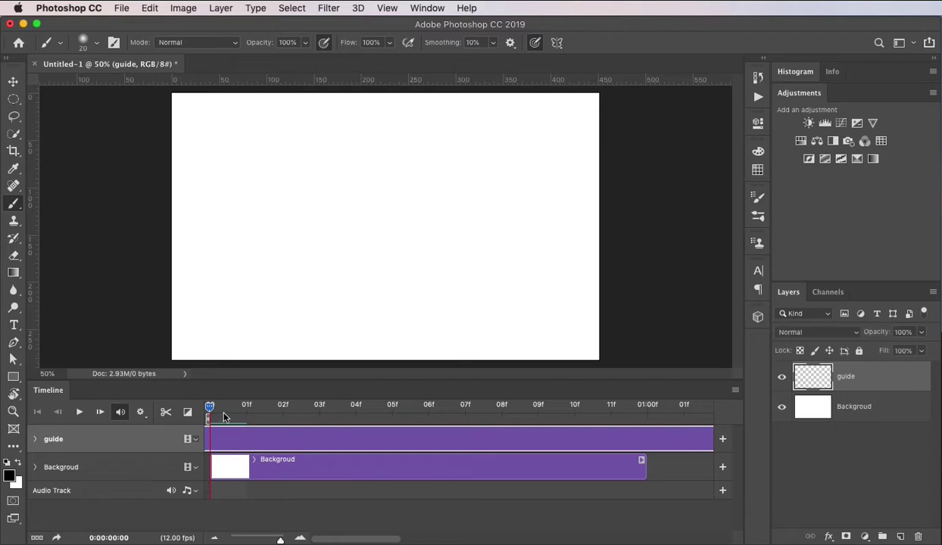
pyautogui.moveTo(211, 409); pyautogui.dragTo(319, 409)
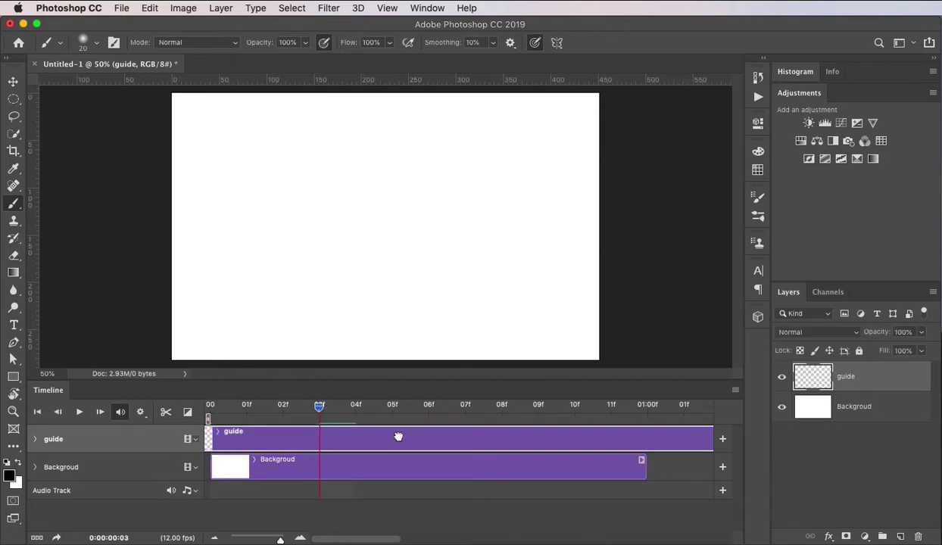
pyautogui.moveTo(400, 435)
pyautogui.mouseDown()
pyautogui.moveTo(422, 440)
pyautogui.moveTo(398, 439)
pyautogui.mouseUp()
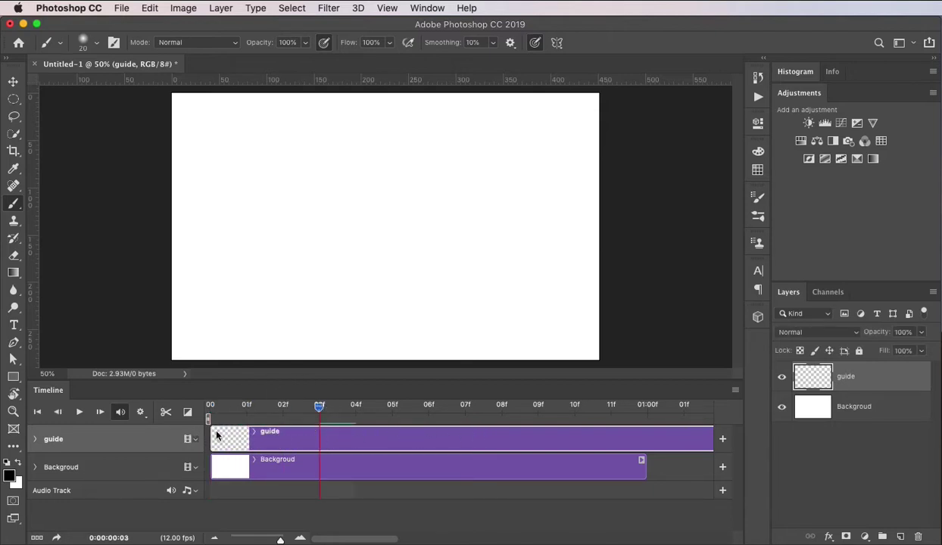
pyautogui.moveTo(319, 406); pyautogui.dragTo(210, 407)
# - Paint a straight horizontal ground line across Backgroud, redoing the first wobbly attempt
pyautogui.click(318, 471)
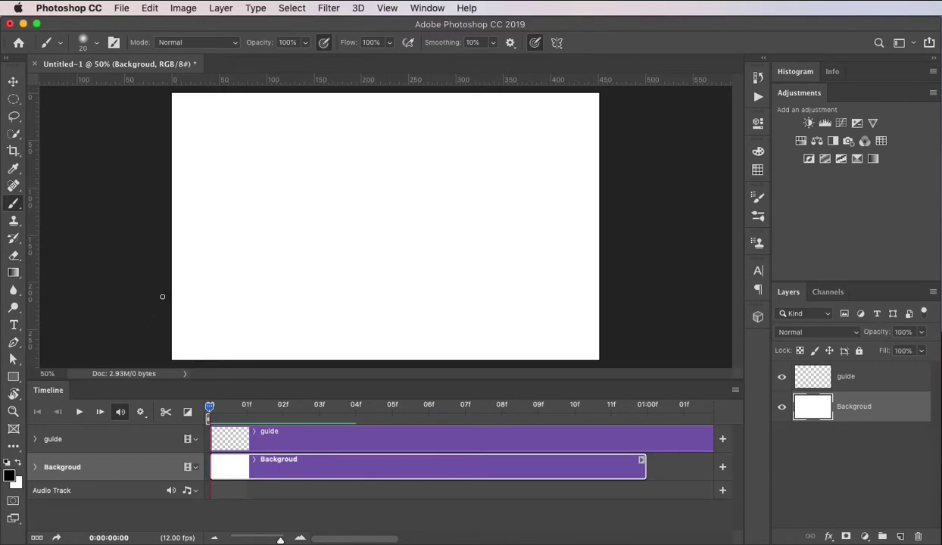
pyautogui.moveTo(162, 296)
pyautogui.mouseDown()
pyautogui.moveTo(640, 315)
pyautogui.moveTo(670, 367)
pyautogui.mouseUp()
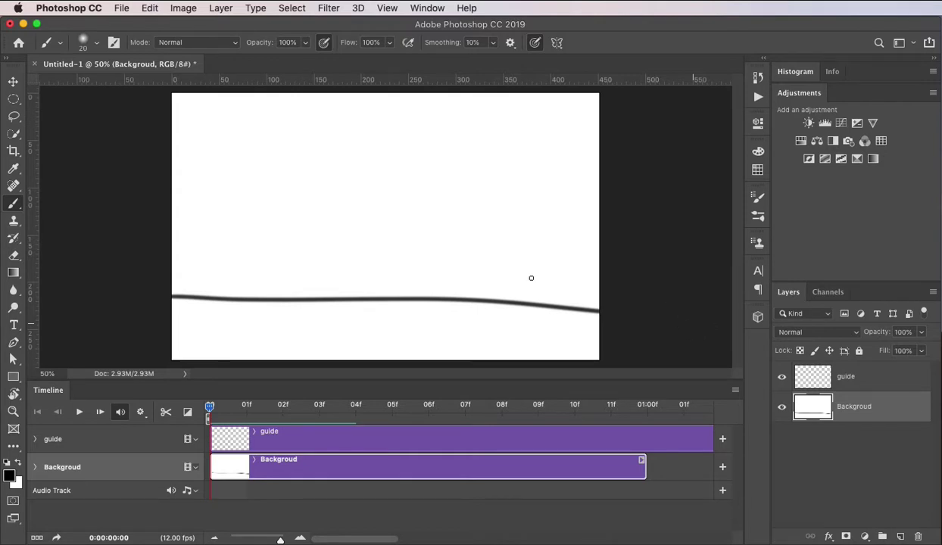
pyautogui.press('super+z')
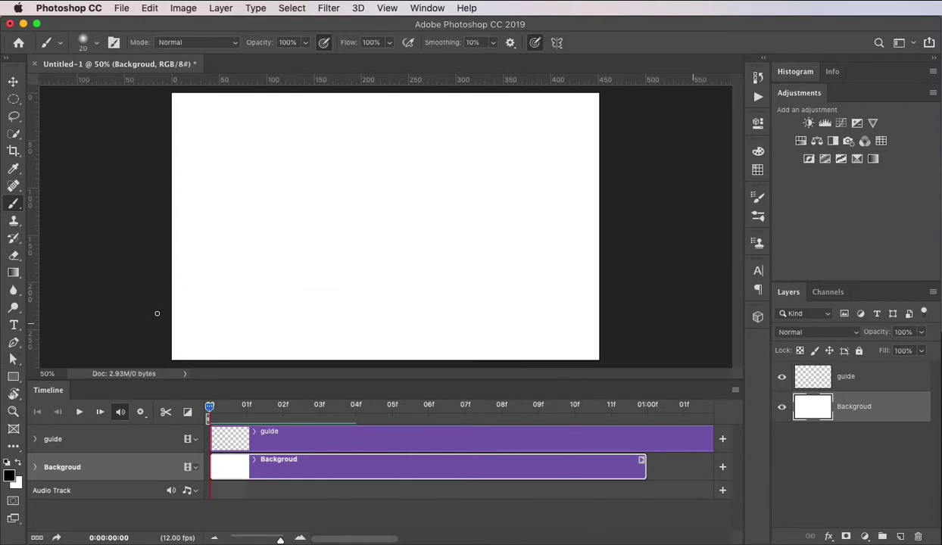
pyautogui.moveTo(155, 303)
pyautogui.mouseDown()
pyautogui.moveTo(312, 295)
pyautogui.moveTo(722, 314)
pyautogui.mouseUp()
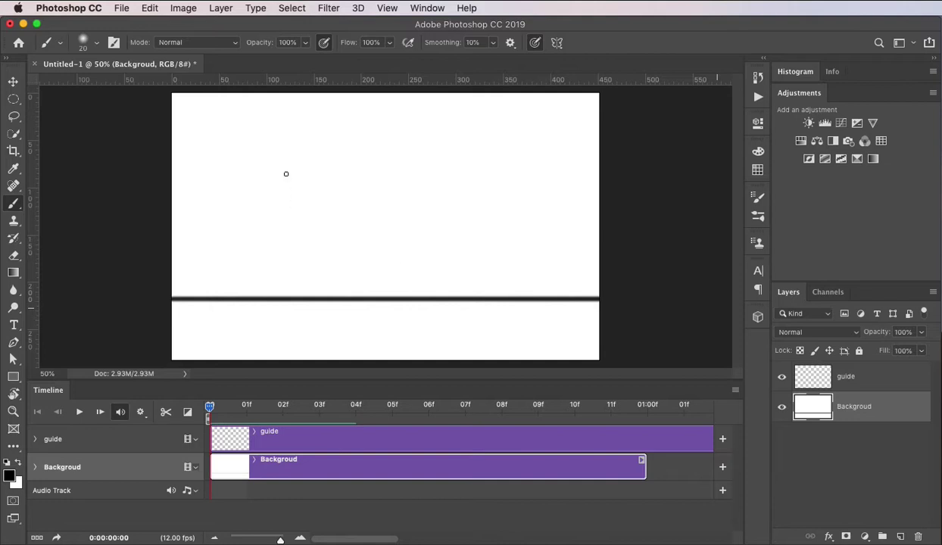
# - Paint four short slanted test strokes, then undo them
pyautogui.moveTo(283, 147); pyautogui.dragTo(270, 187)
pyautogui.moveTo(308, 155); pyautogui.dragTo(299, 192)
pyautogui.moveTo(351, 161); pyautogui.dragTo(340, 207)
pyautogui.moveTo(400, 168); pyautogui.dragTo(391, 205)
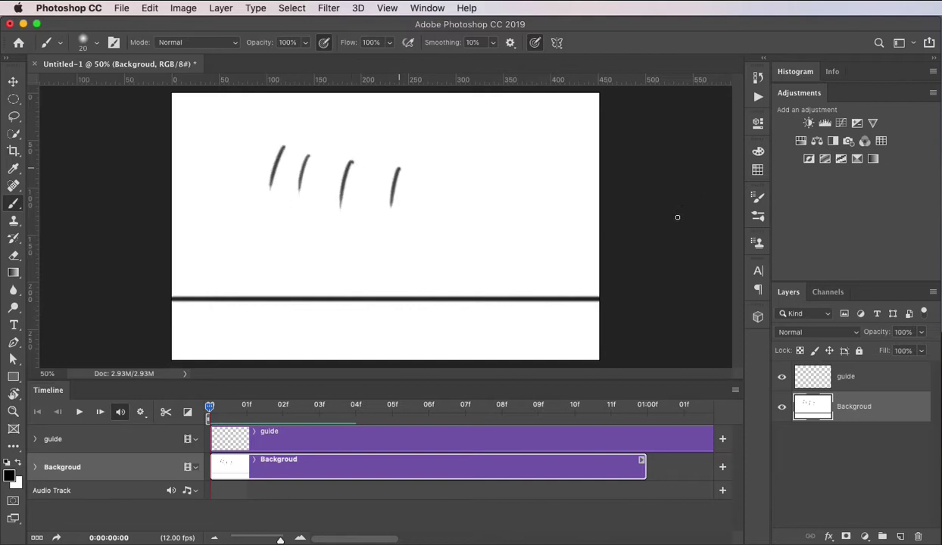
pyautogui.press('super+z')
pyautogui.press('super+z')
pyautogui.press('super+z')
pyautogui.press('super+z')
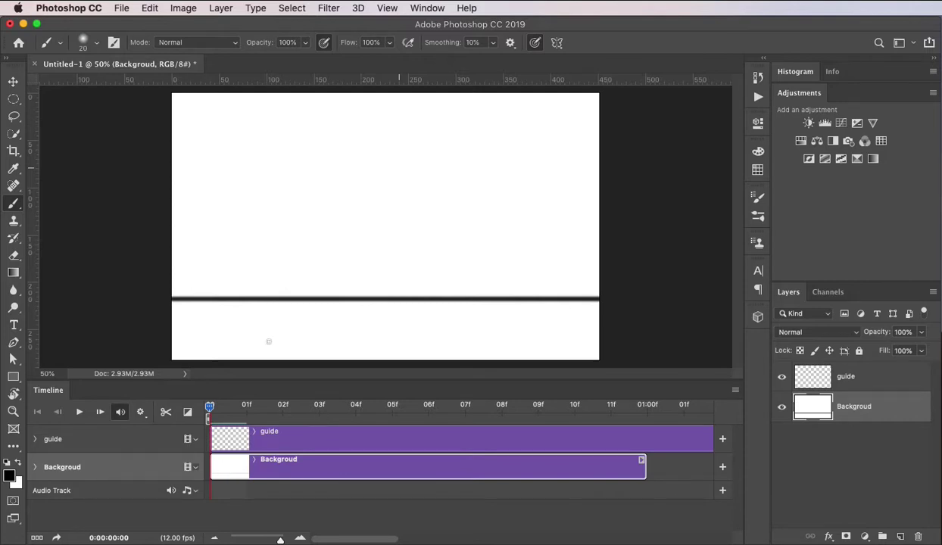
# - On the guide layer, draw the falling arc, mark the ground contact with 6, and sketch ball outlines
pyautogui.click(359, 441)
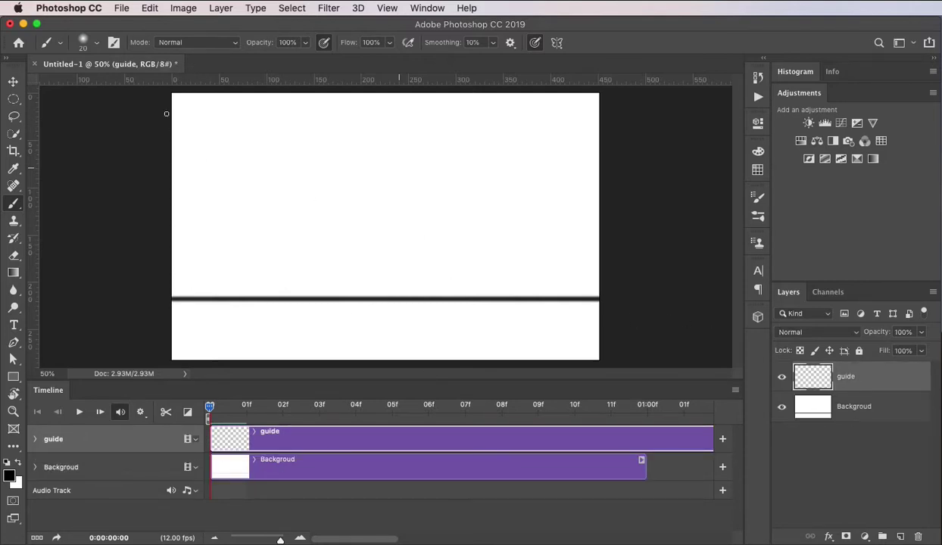
pyautogui.moveTo(162, 97)
pyautogui.mouseDown()
pyautogui.moveTo(241, 132)
pyautogui.moveTo(311, 182)
pyautogui.moveTo(364, 239)
pyautogui.moveTo(399, 299)
pyautogui.moveTo(406, 266)
pyautogui.moveTo(471, 192)
pyautogui.moveTo(557, 167)
pyautogui.moveTo(620, 182)
pyautogui.mouseUp()
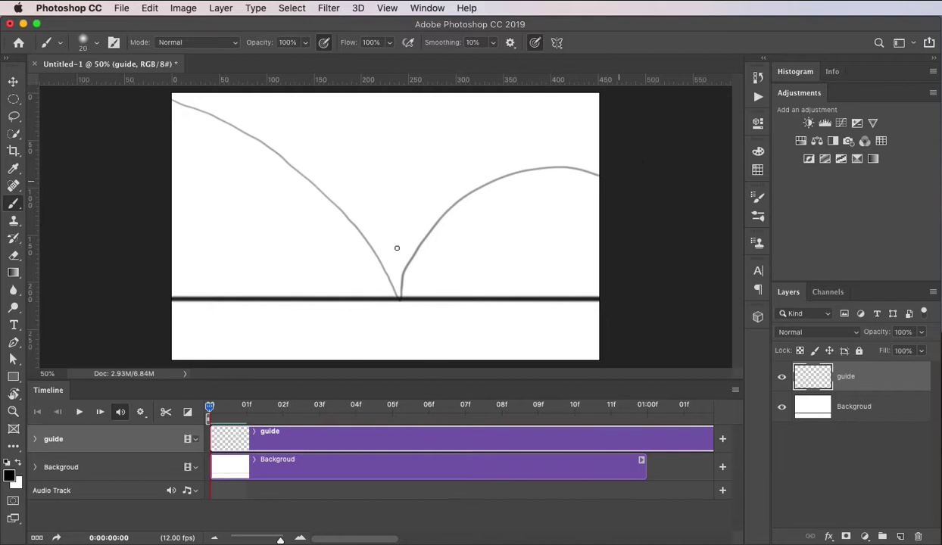
pyautogui.moveTo(397, 248); pyautogui.dragTo(397, 313)
pyautogui.click(391, 222)
pyautogui.moveTo(392, 232); pyautogui.dragTo(391, 228)
pyautogui.moveTo(590, 146); pyautogui.dragTo(594, 207)
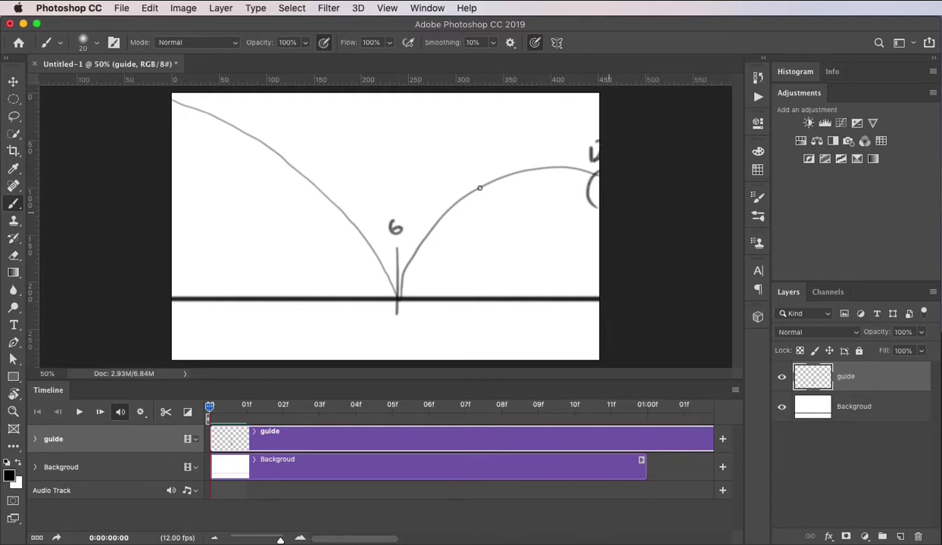
pyautogui.moveTo(168, 93); pyautogui.dragTo(169, 142)
# - Add frame ticks along the falling and rising arcs, labelling the first tick 3
pyautogui.moveTo(271, 179); pyautogui.dragTo(305, 148)
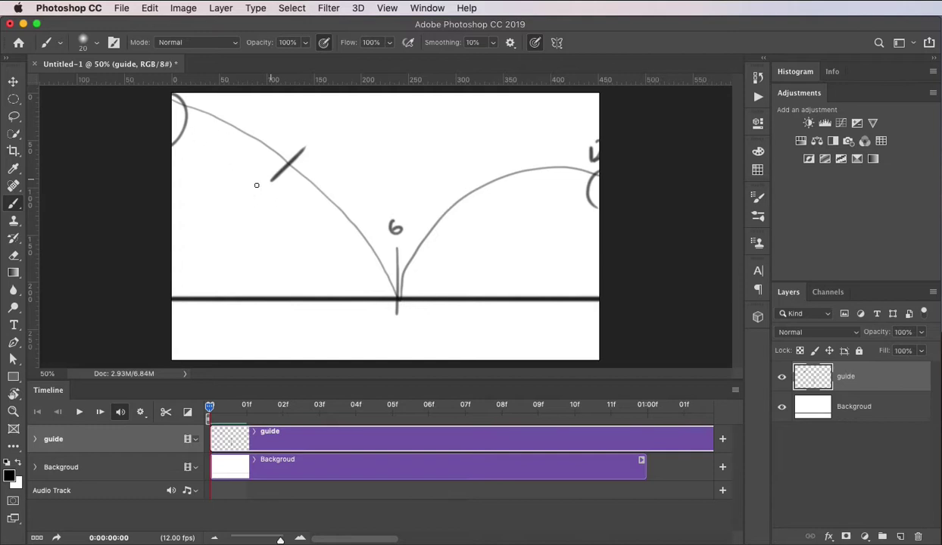
pyautogui.moveTo(245, 182)
pyautogui.mouseDown()
pyautogui.moveTo(266, 190)
pyautogui.moveTo(233, 213)
pyautogui.mouseUp()
pyautogui.moveTo(304, 214); pyautogui.dragTo(351, 175)
pyautogui.moveTo(337, 247); pyautogui.dragTo(377, 219)
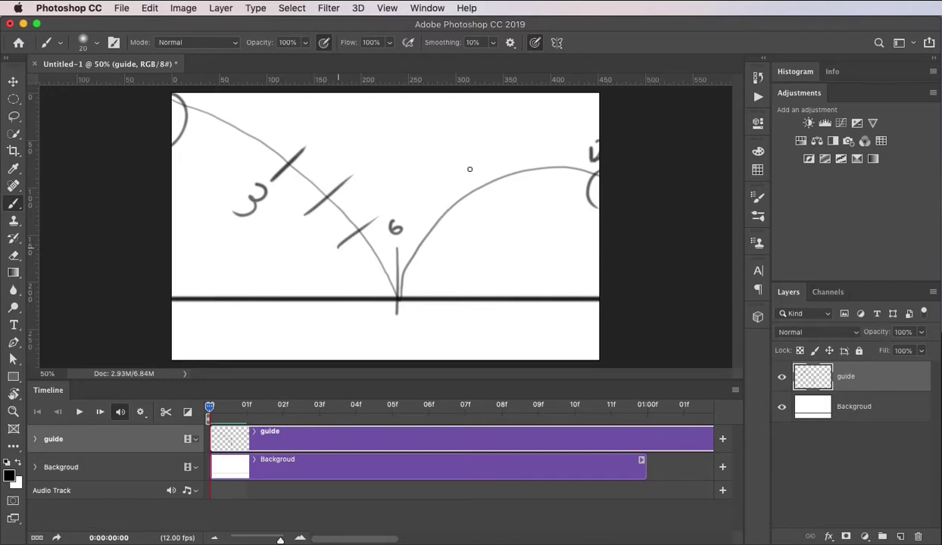
pyautogui.moveTo(468, 164); pyautogui.dragTo(481, 200)
pyautogui.moveTo(421, 218); pyautogui.dragTo(431, 240)
pyautogui.moveTo(448, 189); pyautogui.dragTo(460, 220)
pyautogui.moveTo(509, 154); pyautogui.dragTo(515, 200)
pyautogui.moveTo(554, 151); pyautogui.dragTo(553, 189)
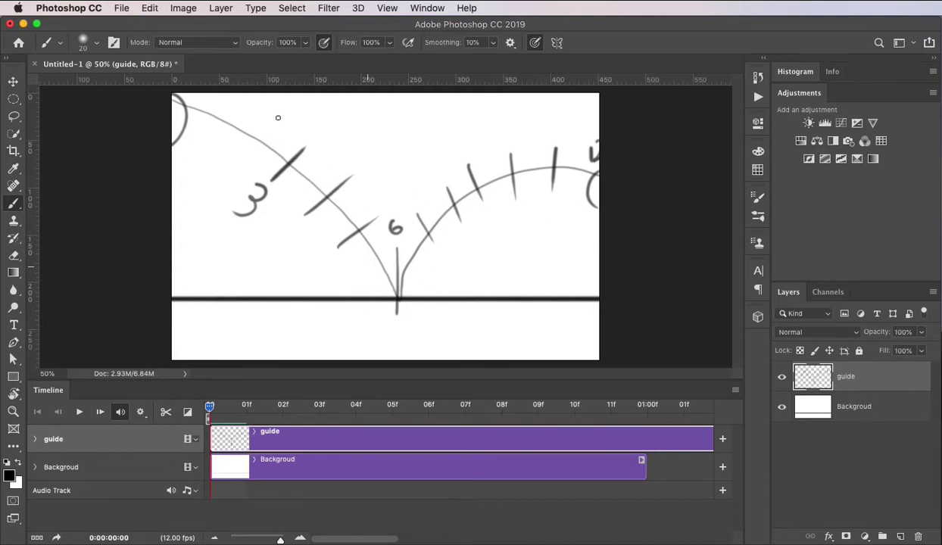
# - Add a tick mark near the top of the falling arc
pyautogui.click(123, 8)
pyautogui.moveTo(150, 8)
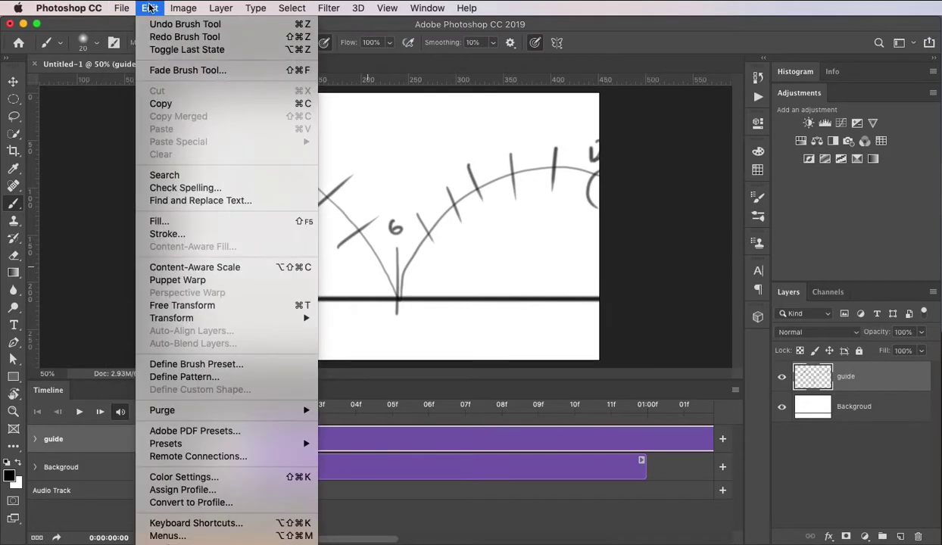
pyautogui.click(180, 17)
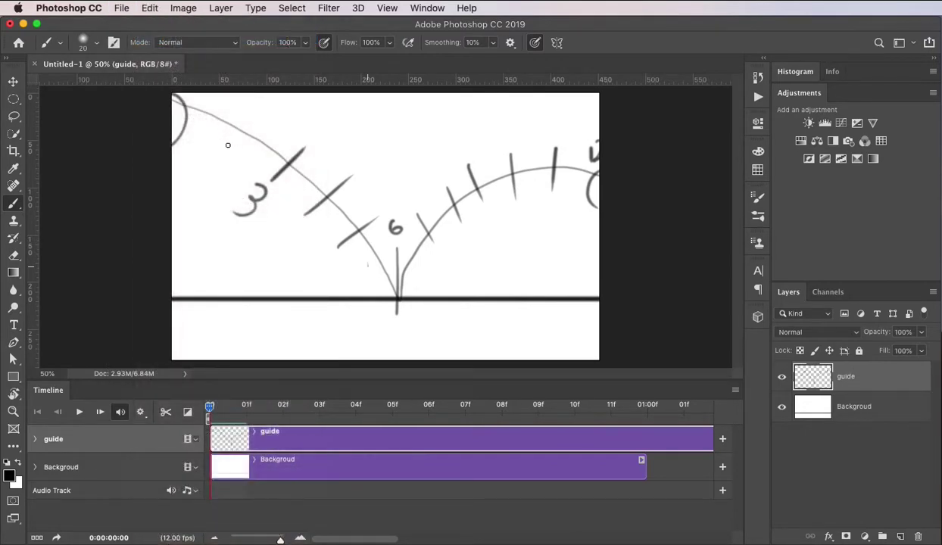
pyautogui.moveTo(221, 142); pyautogui.dragTo(218, 148)
pyautogui.moveTo(246, 111); pyautogui.dragTo(248, 108)
# - Lasso around the rising arc's ticks, then deselect
pyautogui.click(14, 118)
pyautogui.moveTo(559, 141)
pyautogui.mouseDown()
pyautogui.moveTo(452, 169)
pyautogui.moveTo(409, 218)
pyautogui.moveTo(405, 267)
pyautogui.mouseUp()
pyautogui.moveTo(406, 292)
pyautogui.mouseDown()
pyautogui.moveTo(548, 206)
pyautogui.moveTo(563, 188)
pyautogui.moveTo(562, 133)
pyautogui.mouseUp()
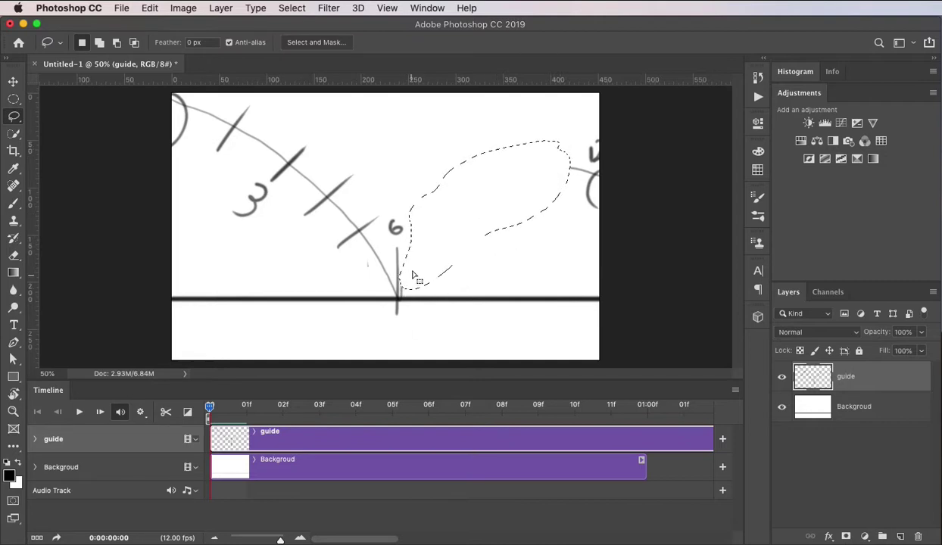
pyautogui.press('super+d')
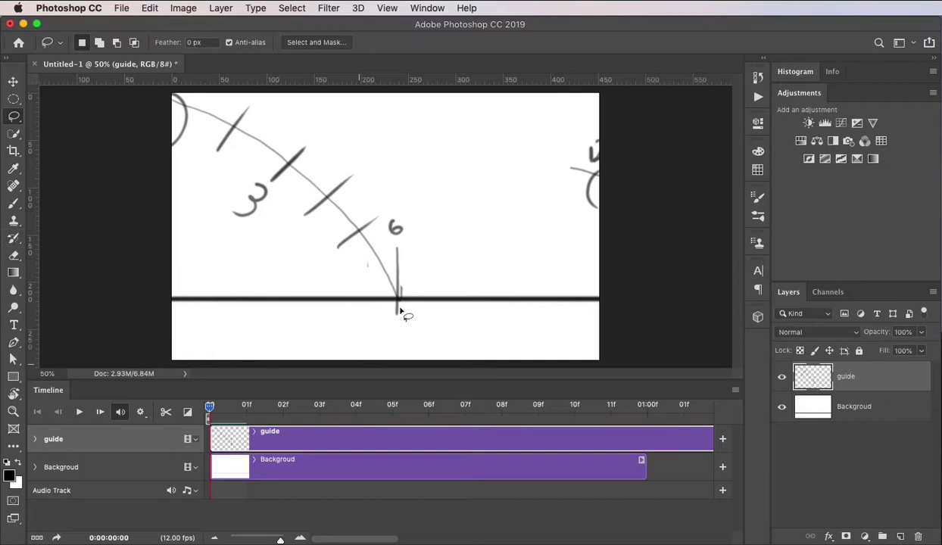
# - Brush the arc rising right from the bounce point, undoing two misplaced tick marks
pyautogui.press('b')
pyautogui.moveTo(406, 285)
pyautogui.mouseDown()
pyautogui.moveTo(437, 225)
pyautogui.moveTo(477, 193)
pyautogui.moveTo(527, 167)
pyautogui.moveTo(594, 169)
pyautogui.mouseUp()
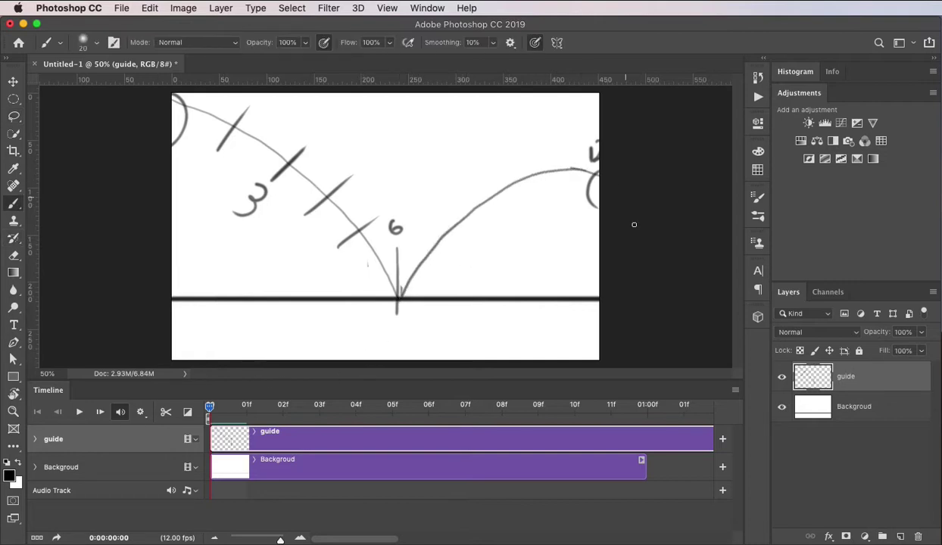
pyautogui.moveTo(474, 182); pyautogui.dragTo(493, 212)
pyautogui.moveTo(417, 235); pyautogui.dragTo(437, 262)
pyautogui.press('super+z')
pyautogui.press('super+z')
# - Redraw tick marks along the right arc up to its top and write the frame number 9
pyautogui.moveTo(496, 171); pyautogui.dragTo(510, 205)
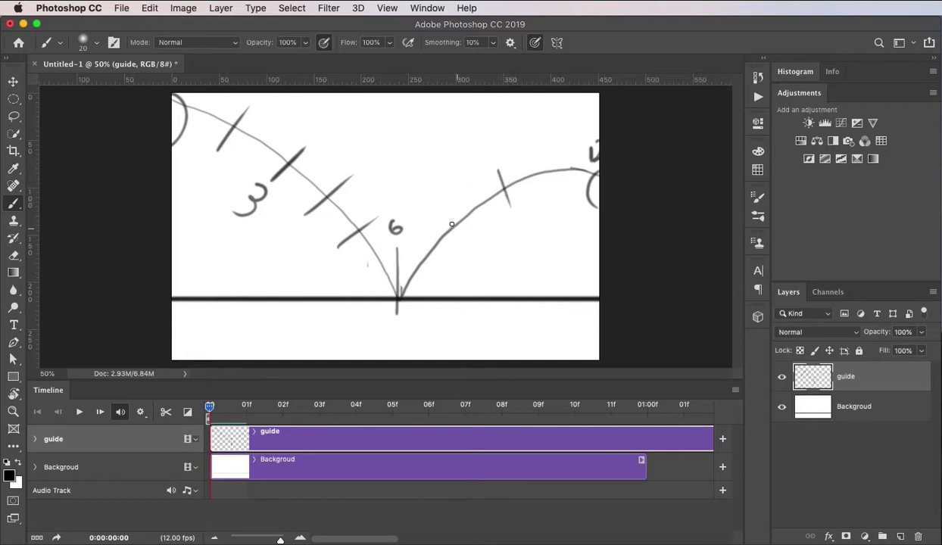
pyautogui.moveTo(428, 225); pyautogui.dragTo(446, 252)
pyautogui.moveTo(464, 192); pyautogui.dragTo(478, 215)
pyautogui.moveTo(536, 155); pyautogui.dragTo(542, 184)
pyautogui.moveTo(579, 154); pyautogui.dragTo(576, 189)
pyautogui.moveTo(507, 230); pyautogui.dragTo(517, 240)
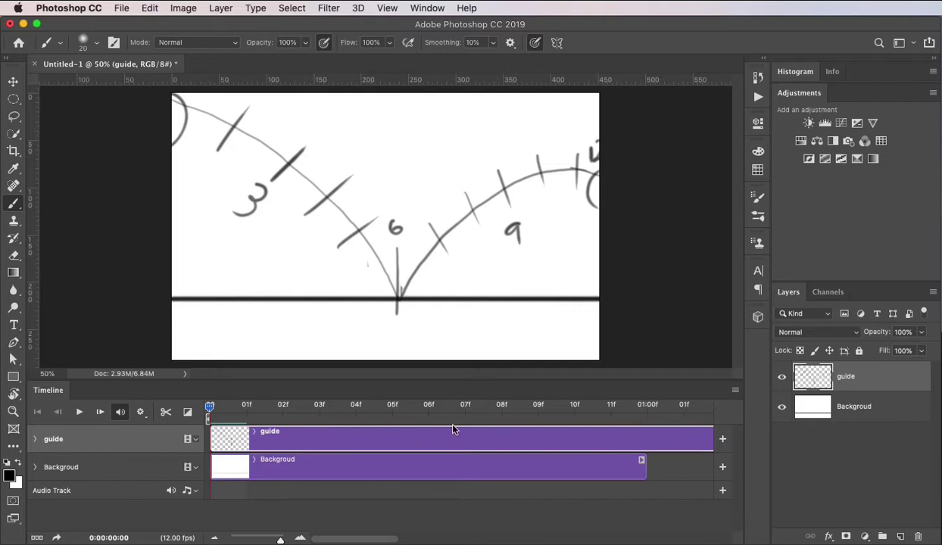
pyautogui.moveTo(338, 541); pyautogui.dragTo(639, 428)
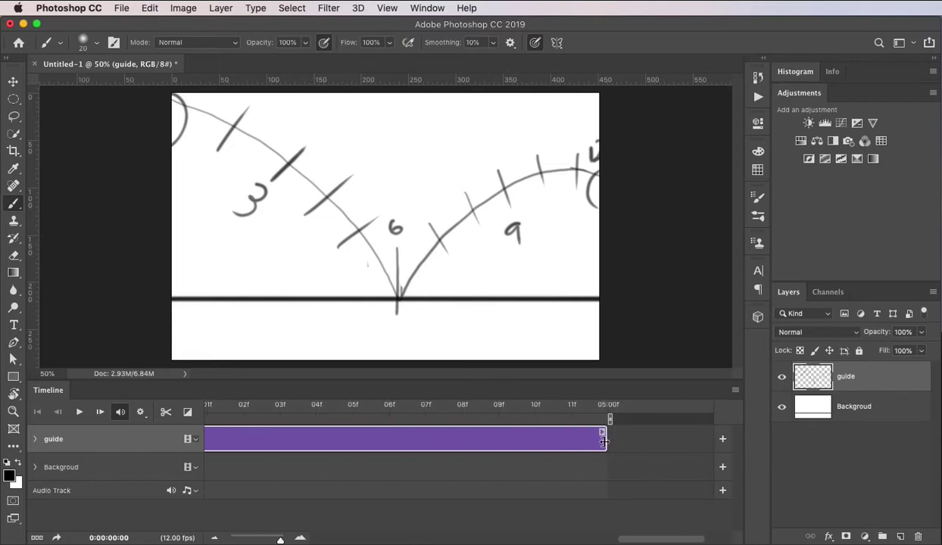
# - Trim the guide clip to about seven frames
pyautogui.click(606, 440)
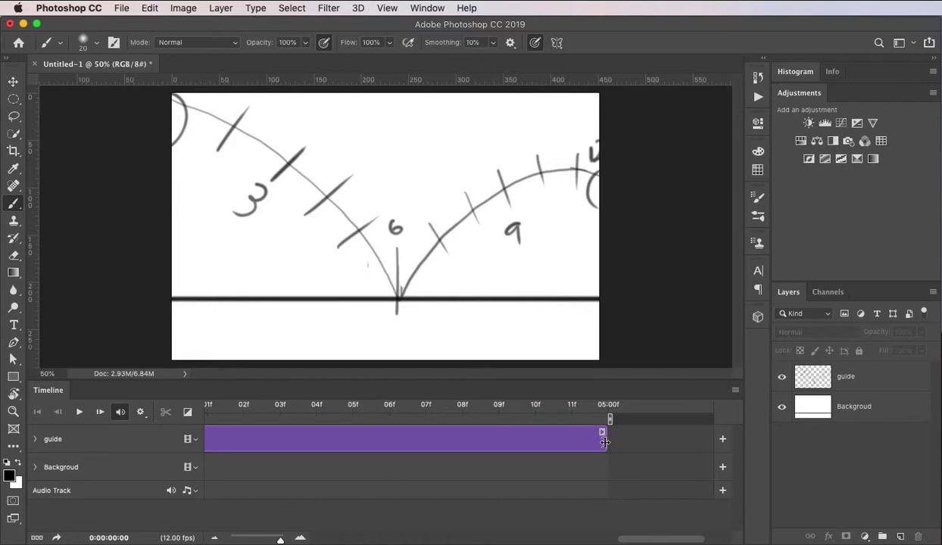
pyautogui.moveTo(603, 441); pyautogui.dragTo(447, 440)
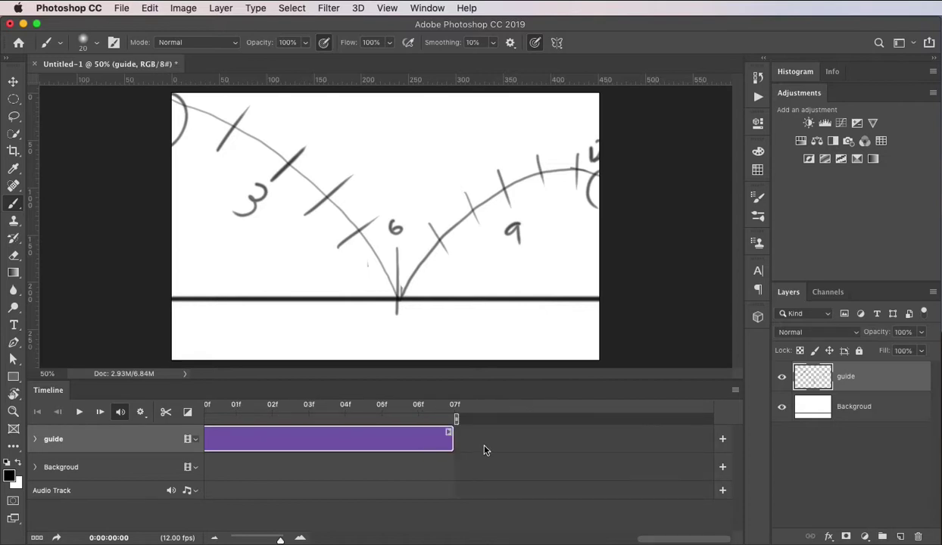
pyautogui.moveTo(648, 540); pyautogui.dragTo(360, 517)
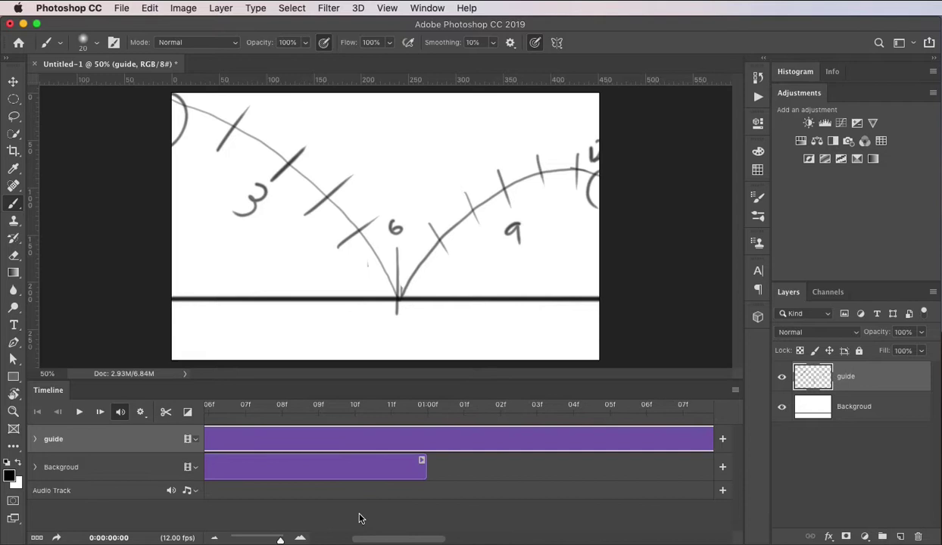
# - Split the guide clip at the one-second mark and delete the guide copy layer
pyautogui.click(428, 407)
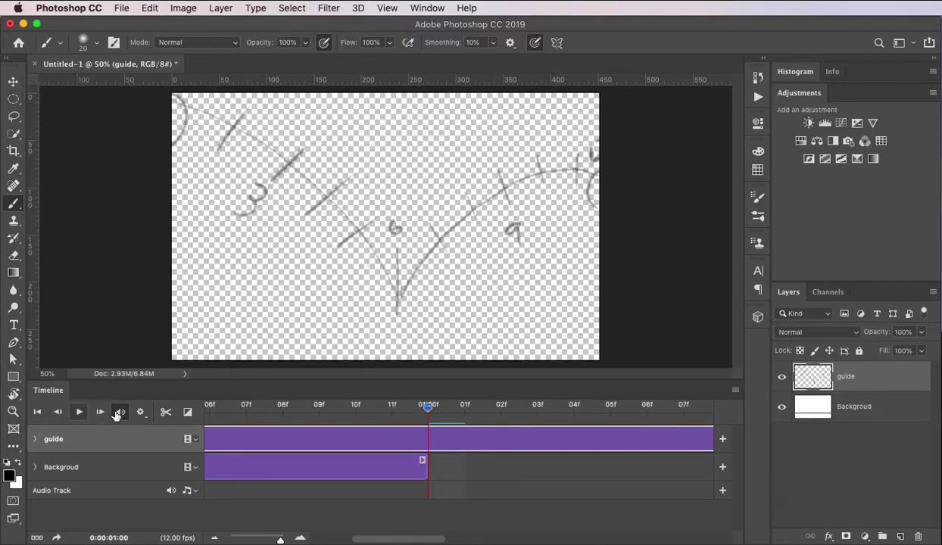
pyautogui.click(166, 413)
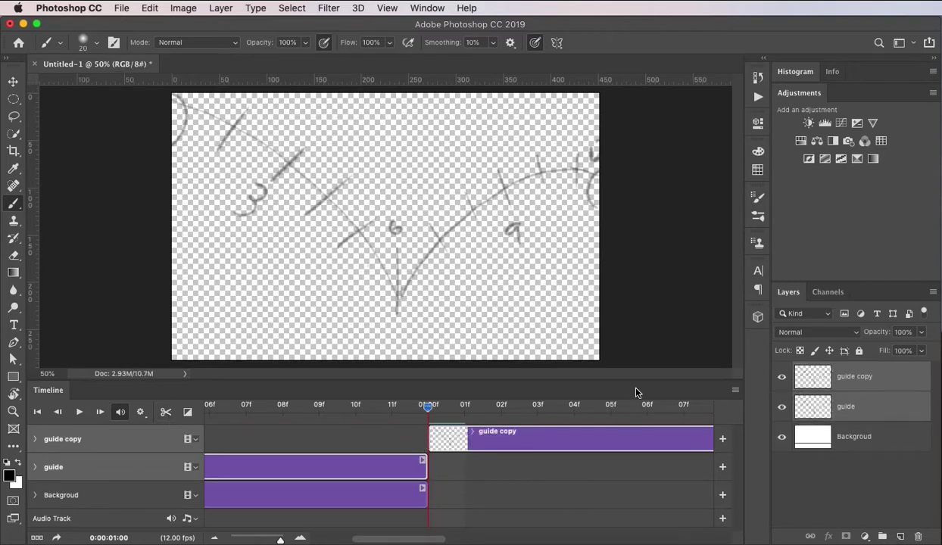
pyautogui.click(734, 392)
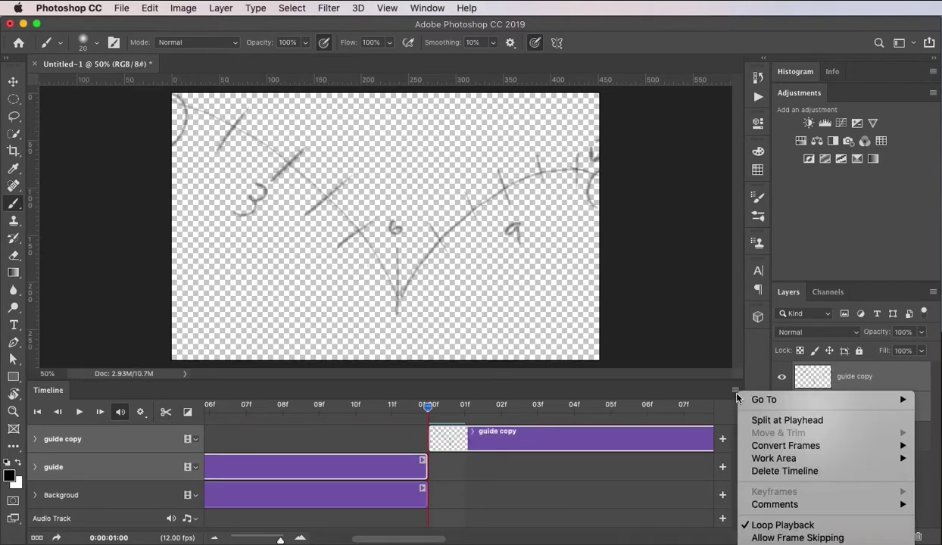
pyautogui.click(786, 421)
pyautogui.click(535, 445)
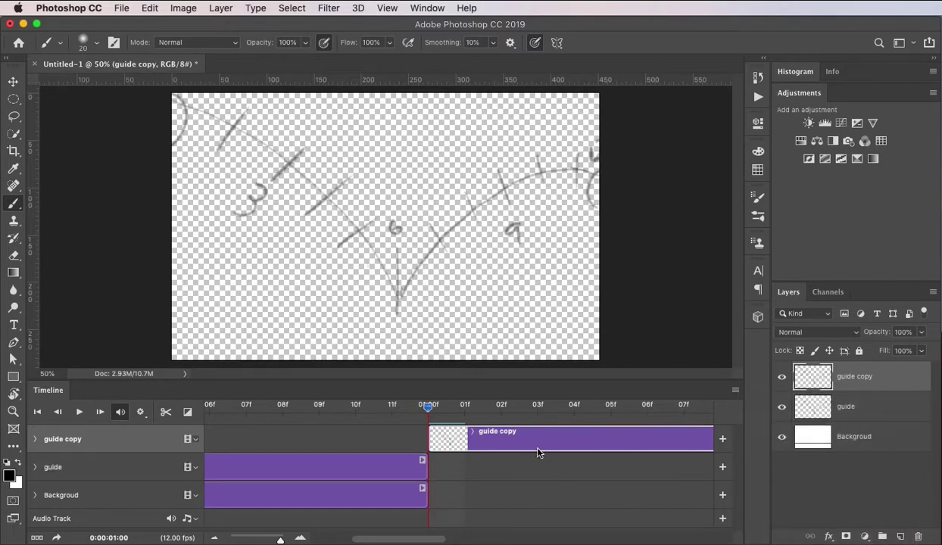
pyautogui.press('Delete')
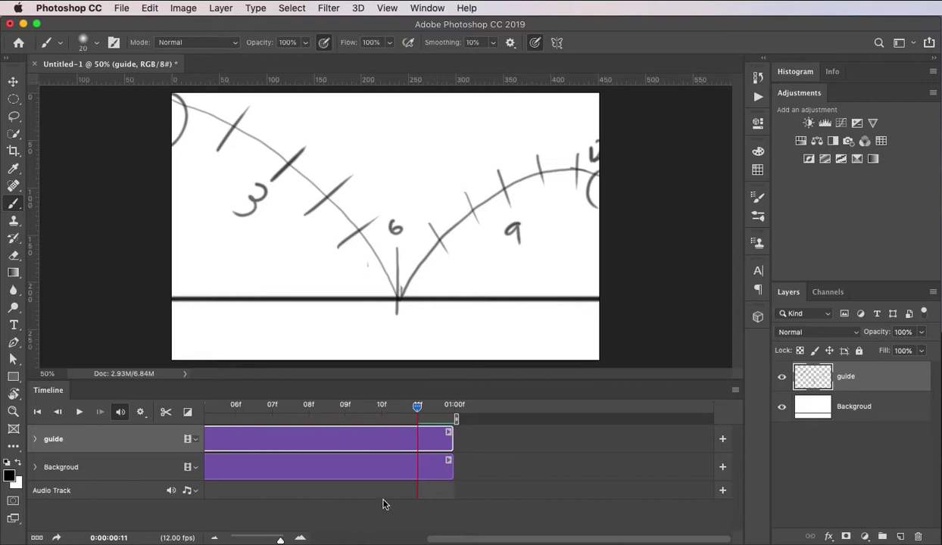
pyautogui.moveTo(457, 540); pyautogui.dragTo(317, 539)
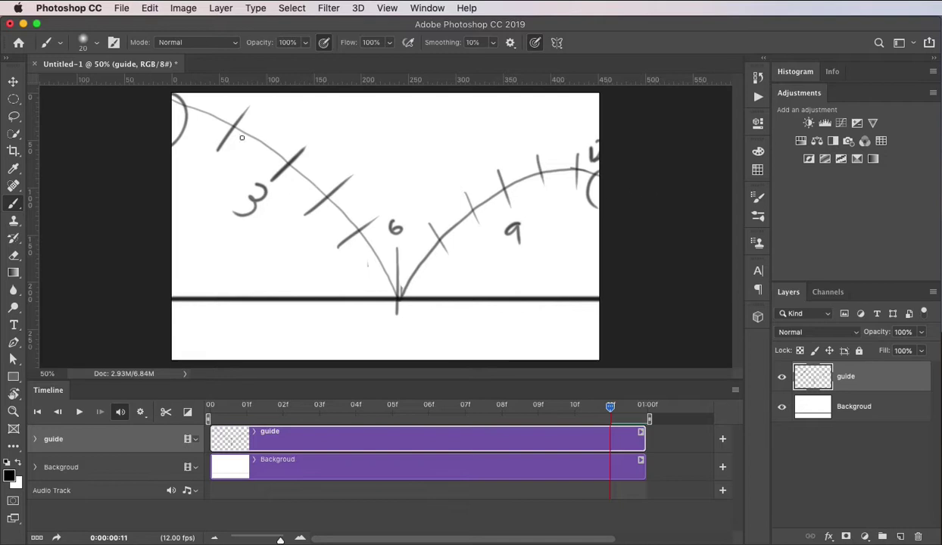
# - Lower the guide layer's opacity to 39% and begin adding a new layer
pyautogui.click(924, 335)
pyautogui.moveTo(923, 348); pyautogui.dragTo(880, 350)
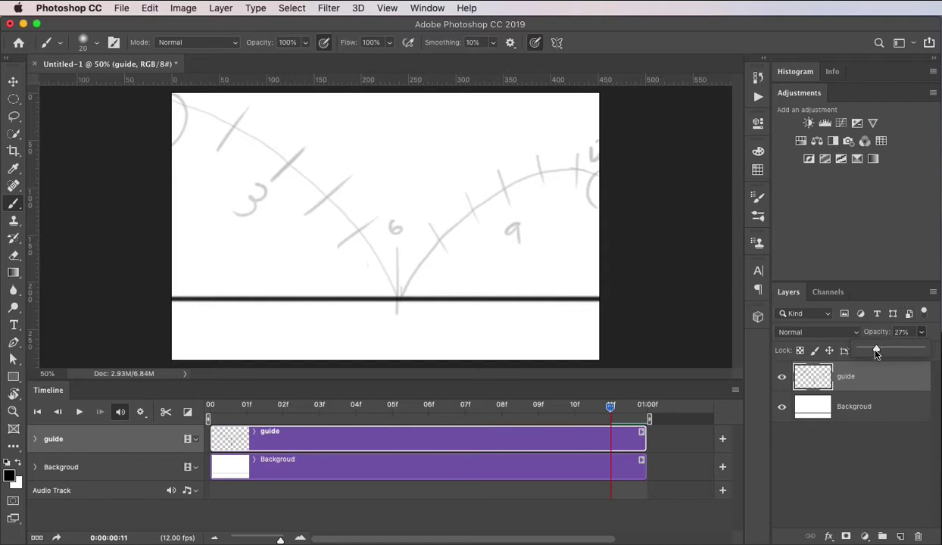
pyautogui.moveTo(877, 349)
pyautogui.mouseDown()
pyautogui.moveTo(922, 348)
pyautogui.moveTo(868, 349)
pyautogui.moveTo(882, 349)
pyautogui.mouseUp()
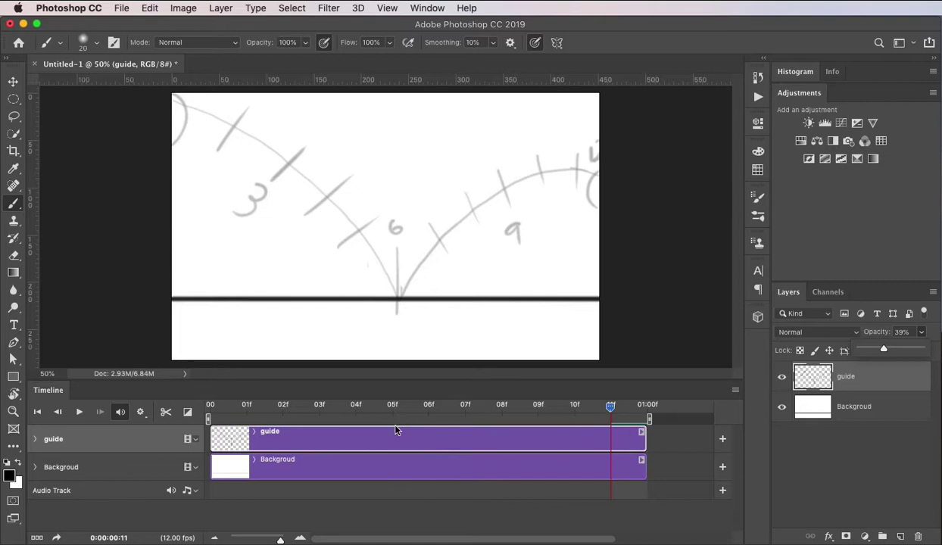
pyautogui.click(934, 294)
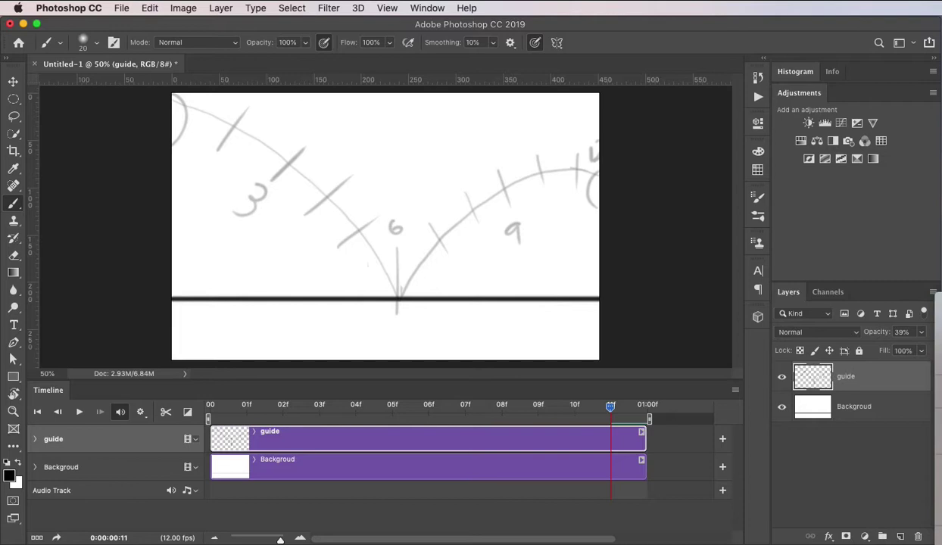
# - Create Layer 1, extend its clip to start at frame 00, and undo the accidental duplicate
pyautogui.click(562, 372)
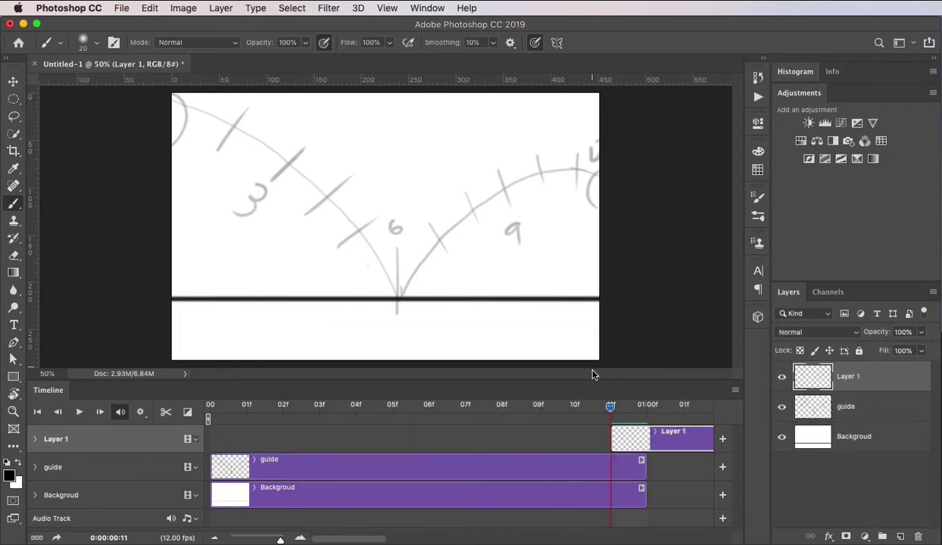
pyautogui.moveTo(639, 429); pyautogui.dragTo(263, 437)
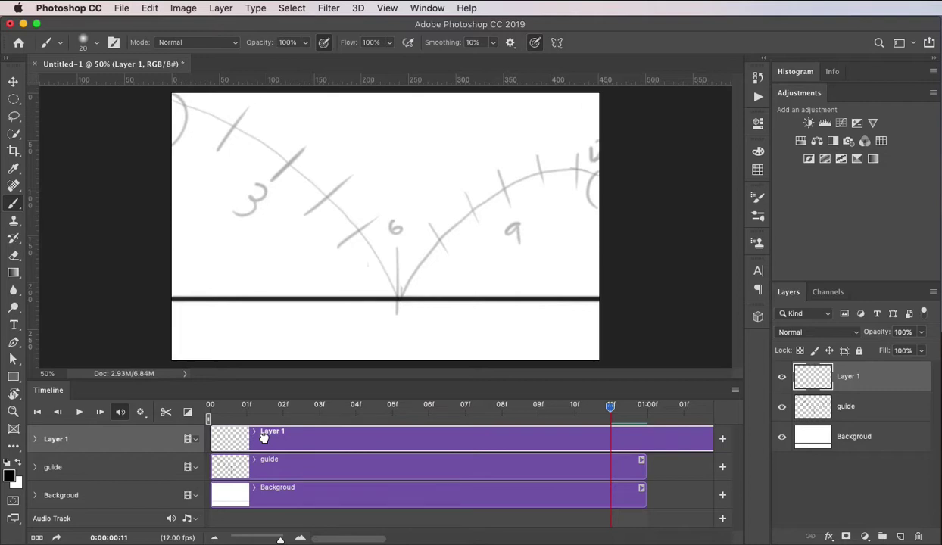
pyautogui.press('Right')
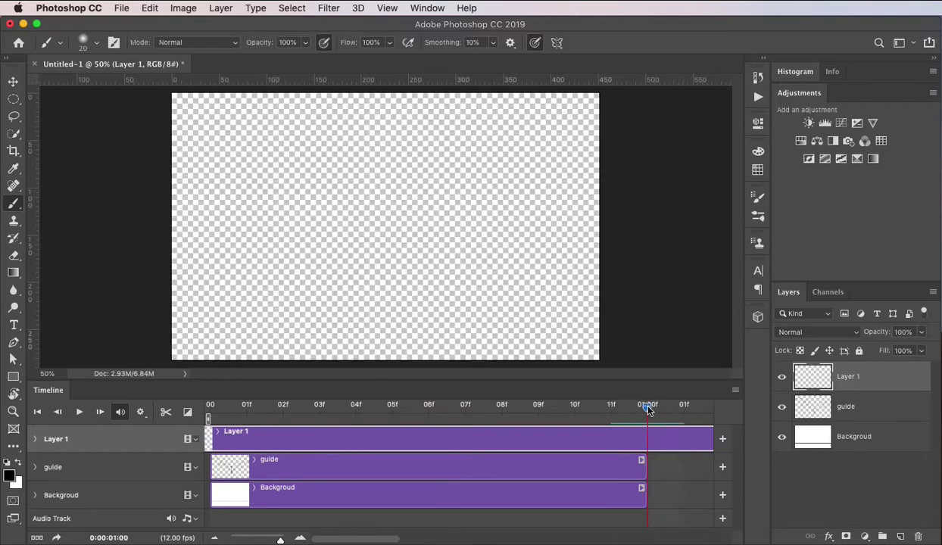
pyautogui.press('super+j')
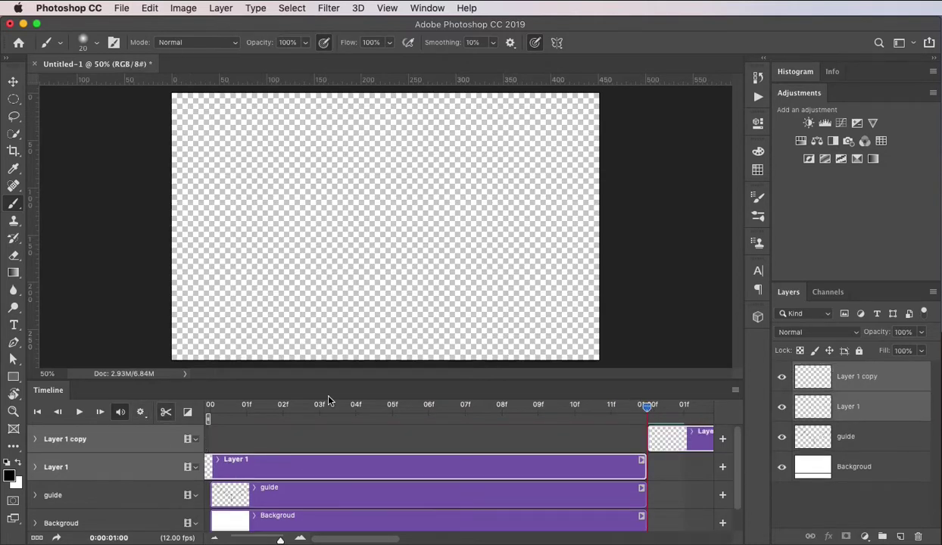
pyautogui.click(707, 445)
pyautogui.press('super+z')
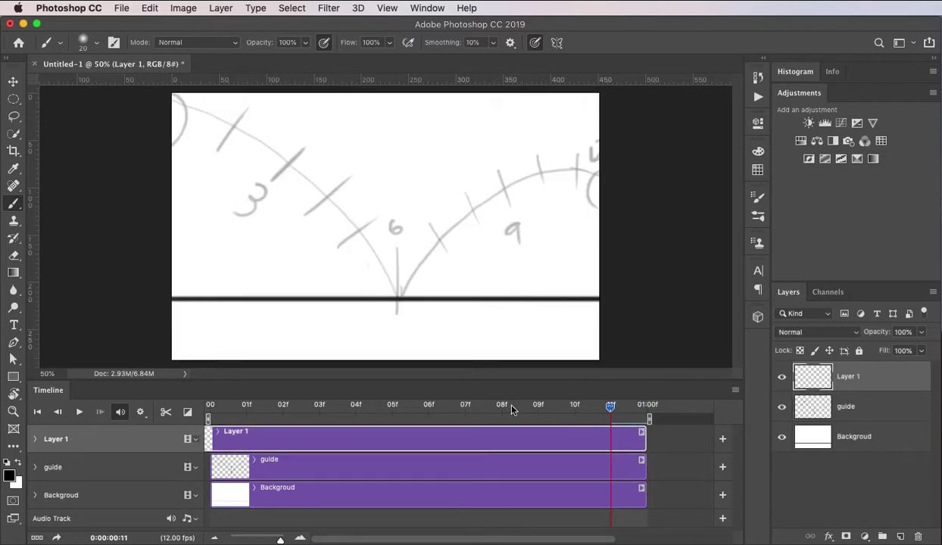
# - Trim Layer 1's clip to end at 01:00f with the others and scrub to check timing
pyautogui.moveTo(318, 444); pyautogui.dragTo(351, 440)
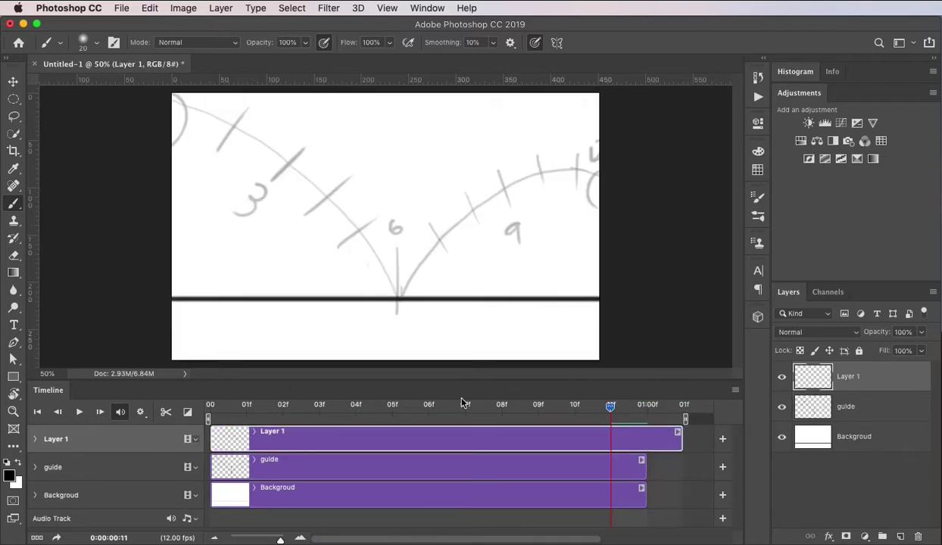
pyautogui.moveTo(611, 413); pyautogui.dragTo(633, 411)
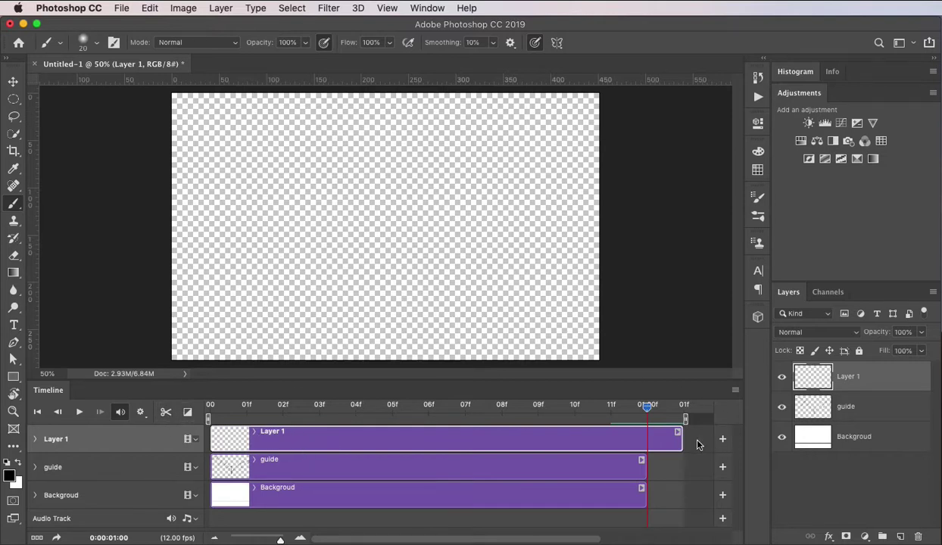
pyautogui.moveTo(681, 439); pyautogui.dragTo(656, 446)
pyautogui.click(733, 390)
pyautogui.press('Escape')
pyautogui.click(677, 463)
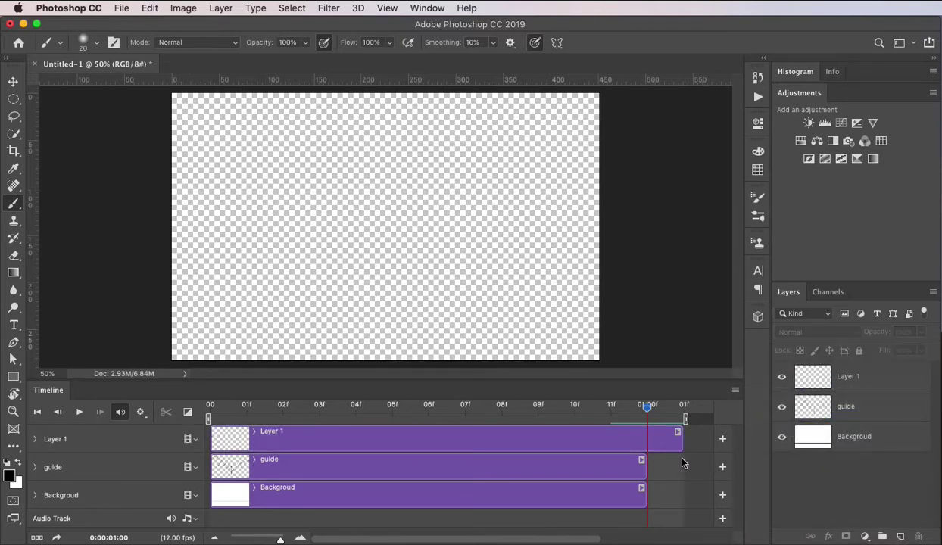
pyautogui.moveTo(679, 435); pyautogui.dragTo(646, 435)
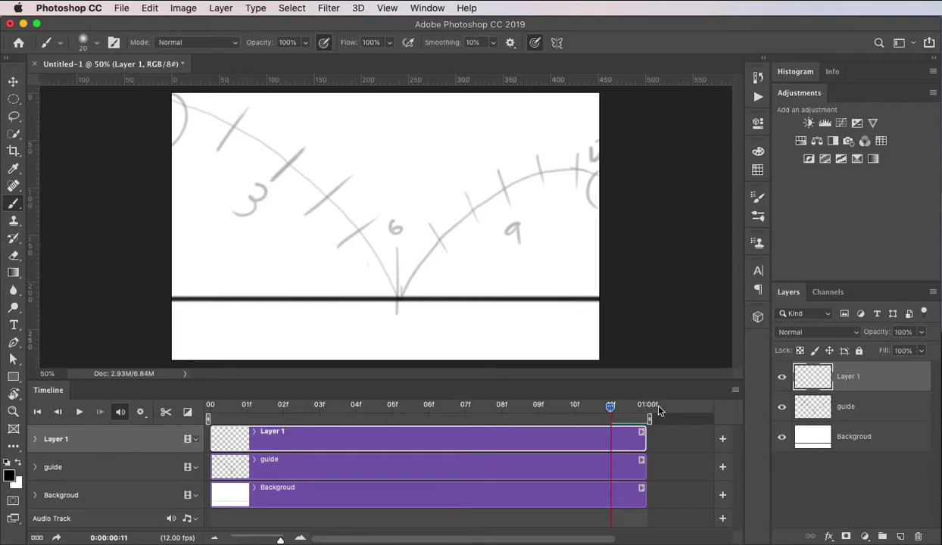
pyautogui.moveTo(613, 412); pyautogui.dragTo(357, 443)
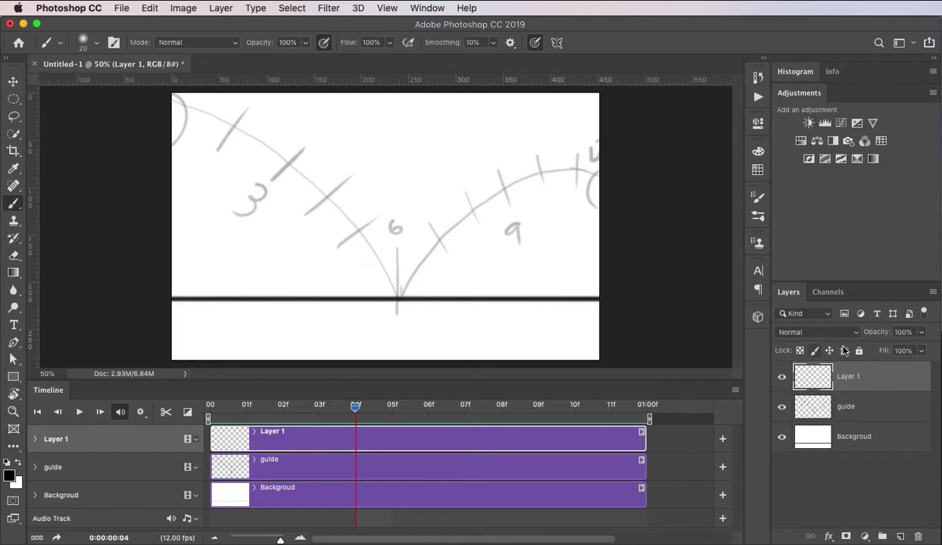
# - Rename Layer 1 to 'reg. timelne' in the Layers panel
pyautogui.doubleClick(849, 382)
pyautogui.press('BackSpace')
pyautogui.write('imelen')
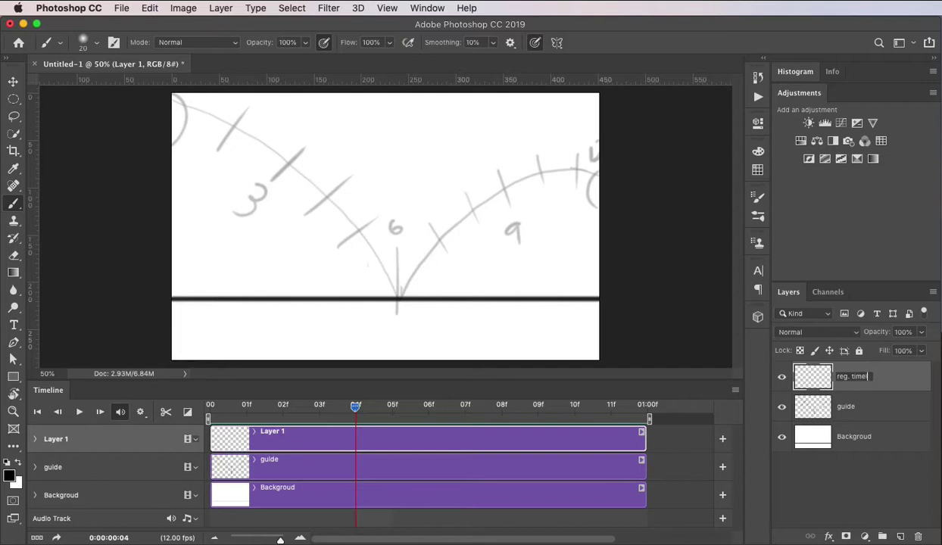
pyautogui.press('Return')
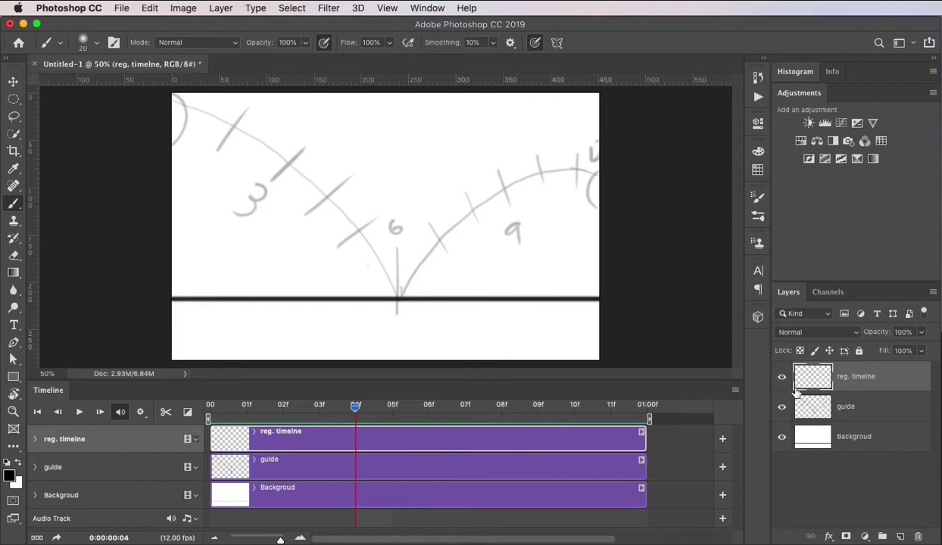
pyautogui.click(734, 390)
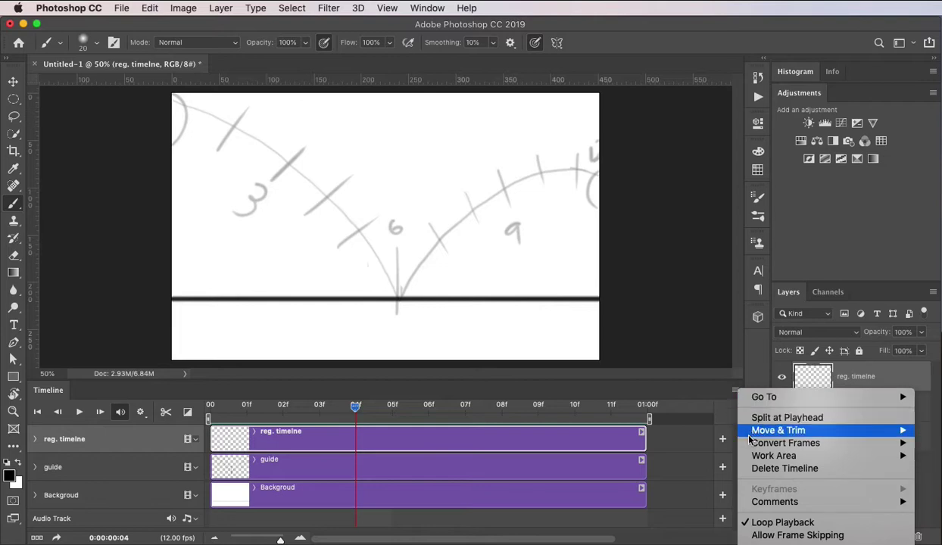
# - Paint ball circles at the ticks near 3 and 6, tracing the second bolder
pyautogui.click(658, 294)
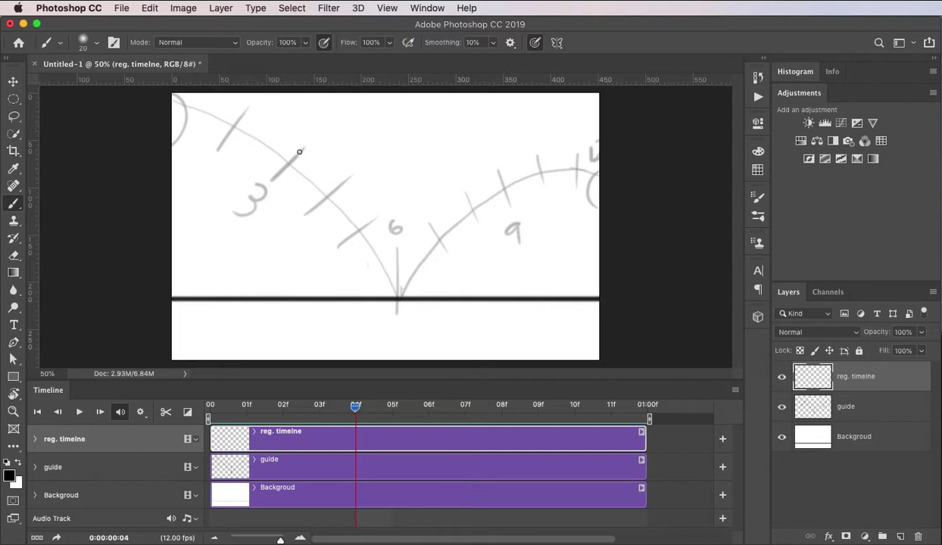
pyautogui.moveTo(292, 144)
pyautogui.mouseDown()
pyautogui.moveTo(270, 145)
pyautogui.moveTo(278, 171)
pyautogui.moveTo(300, 151)
pyautogui.moveTo(286, 142)
pyautogui.mouseUp()
pyautogui.moveTo(332, 181)
pyautogui.mouseDown()
pyautogui.moveTo(313, 202)
pyautogui.moveTo(330, 212)
pyautogui.moveTo(343, 202)
pyautogui.moveTo(339, 180)
pyautogui.mouseUp()
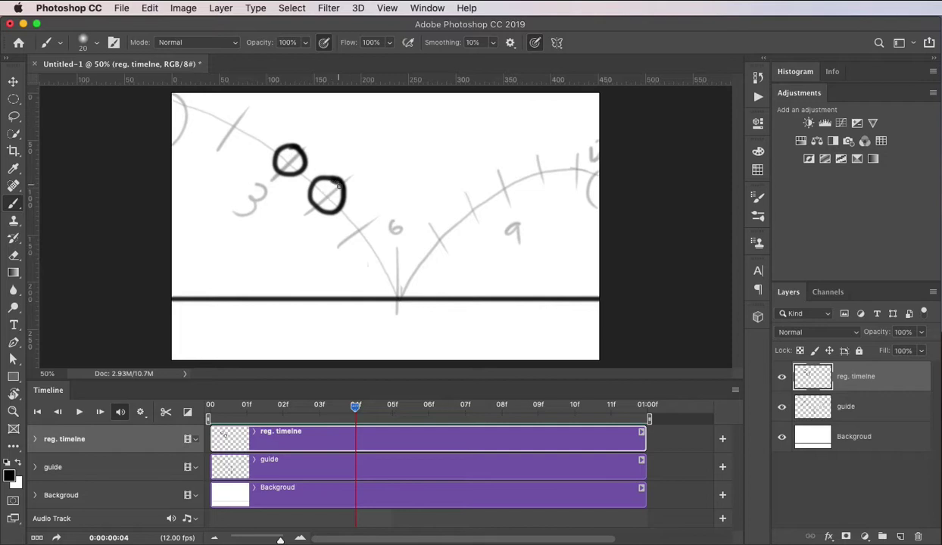
pyautogui.moveTo(331, 178)
pyautogui.mouseDown()
pyautogui.moveTo(337, 209)
pyautogui.moveTo(315, 200)
pyautogui.moveTo(341, 192)
pyautogui.mouseUp()
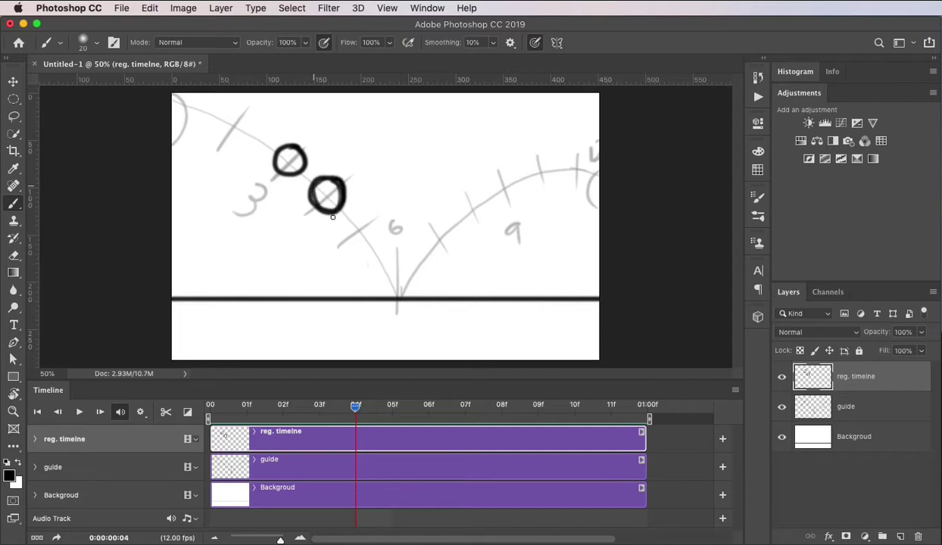
# - Lasso both circles and delete them
pyautogui.click(13, 116)
pyautogui.moveTo(311, 134)
pyautogui.mouseDown()
pyautogui.moveTo(258, 203)
pyautogui.moveTo(397, 249)
pyautogui.mouseUp()
pyautogui.press('Delete')
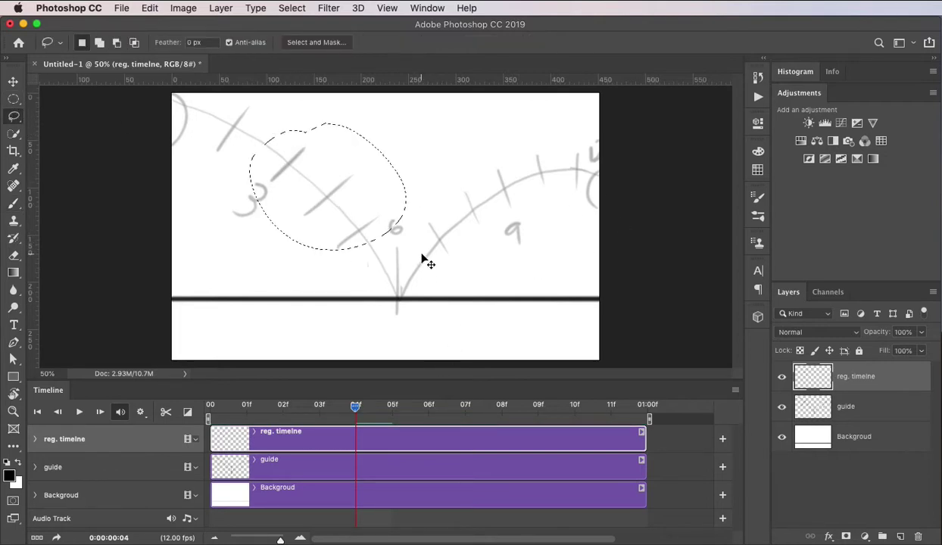
pyautogui.press('super+d')
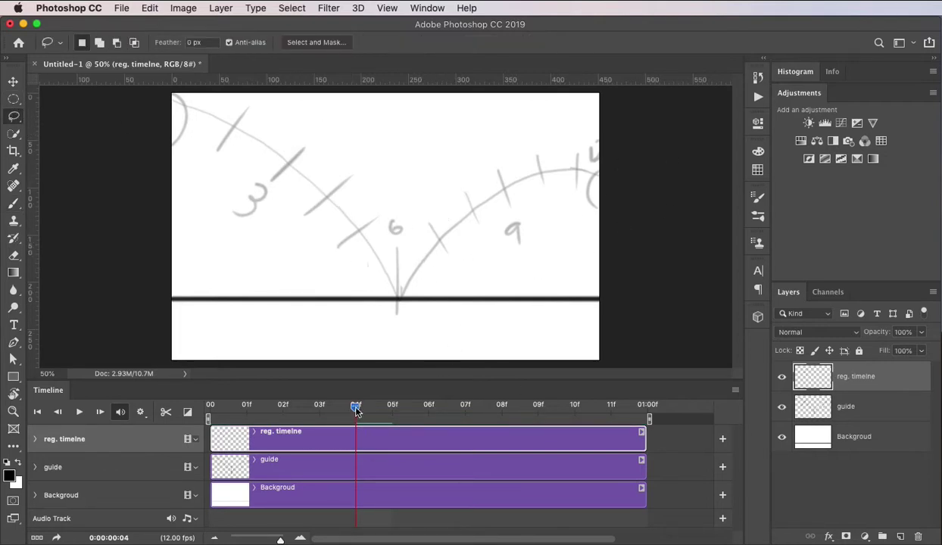
pyautogui.moveTo(358, 413); pyautogui.dragTo(393, 408)
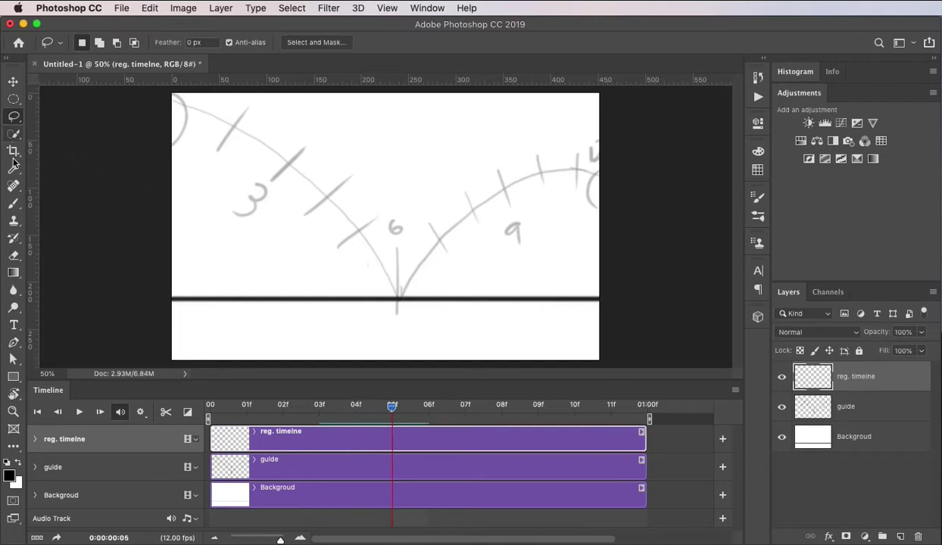
pyautogui.click(14, 203)
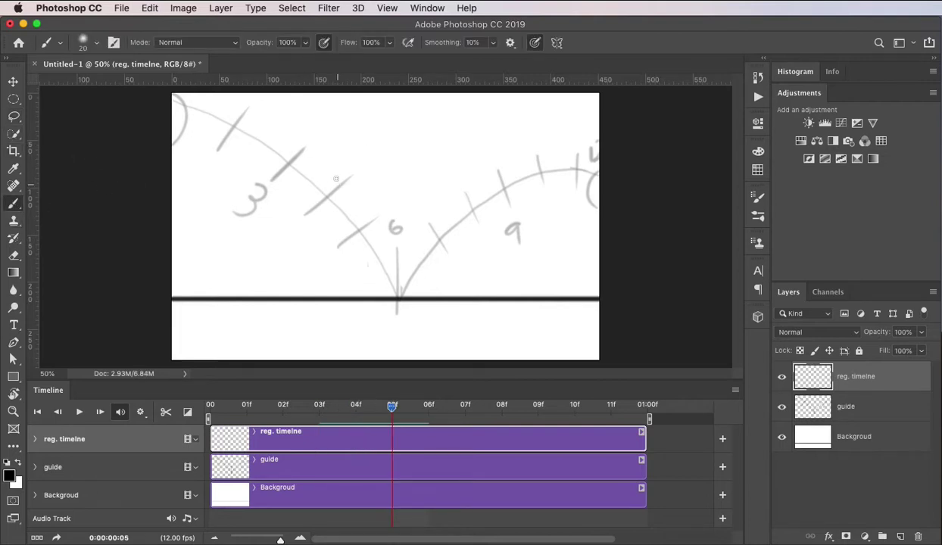
pyautogui.moveTo(335, 179)
pyautogui.mouseDown()
pyautogui.moveTo(332, 213)
pyautogui.moveTo(337, 180)
pyautogui.mouseUp()
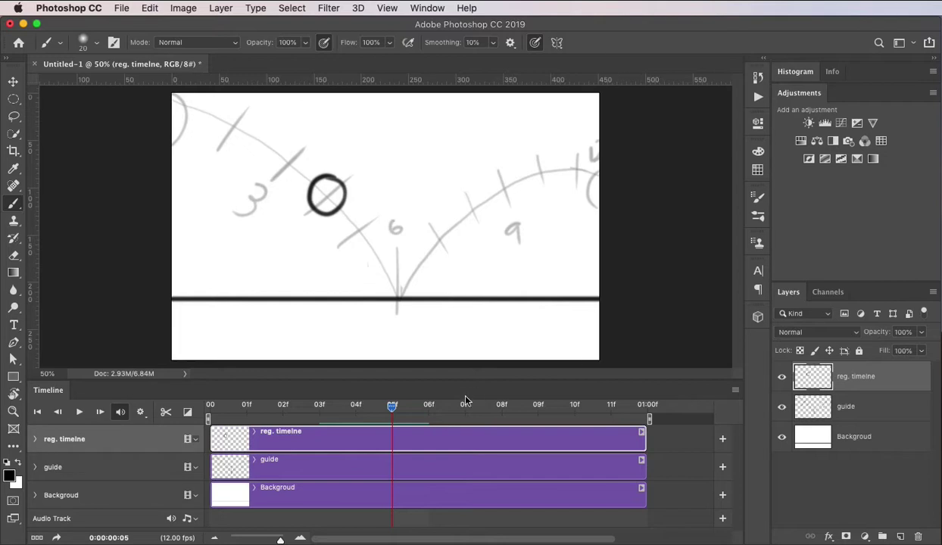
pyautogui.moveTo(392, 409); pyautogui.dragTo(429, 407)
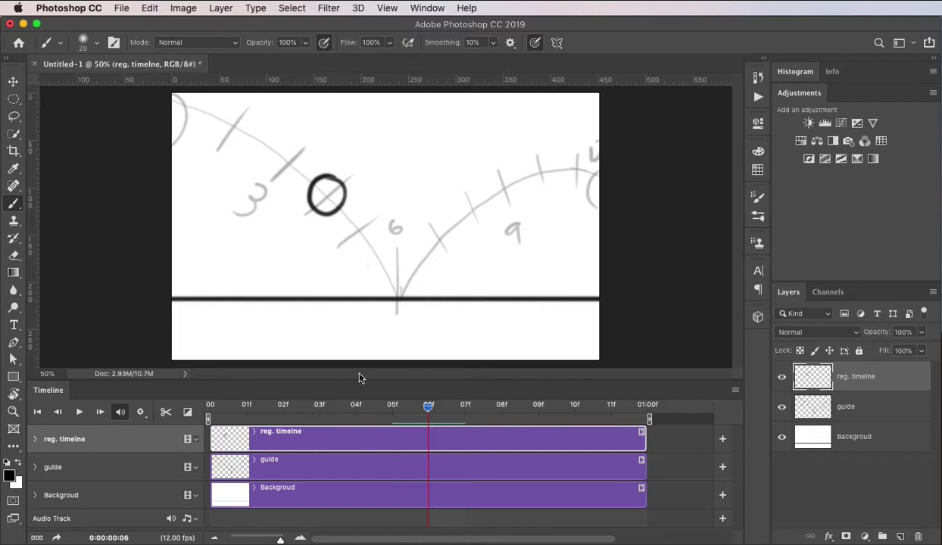
pyautogui.moveTo(377, 219)
pyautogui.mouseDown()
pyautogui.moveTo(346, 216)
pyautogui.moveTo(364, 251)
pyautogui.moveTo(379, 227)
pyautogui.mouseUp()
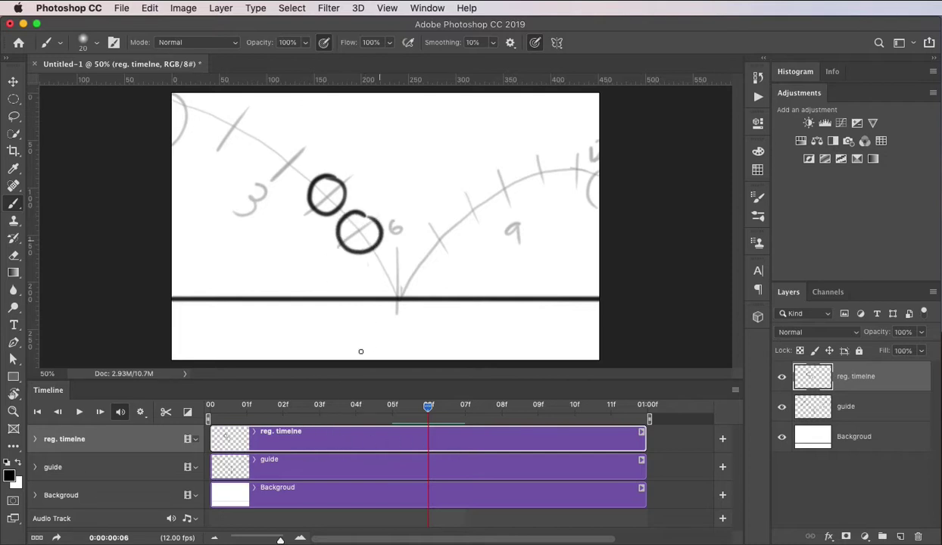
pyautogui.click(460, 410)
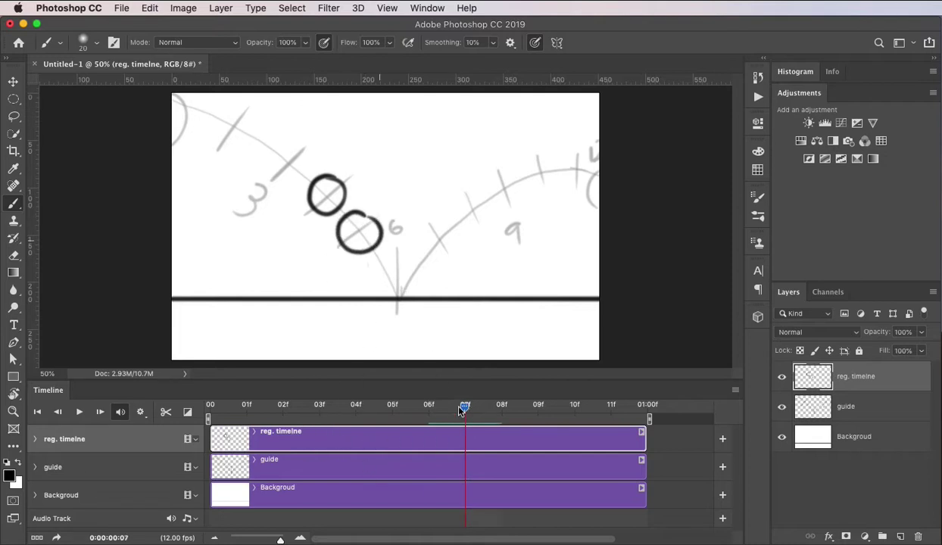
pyautogui.moveTo(397, 267)
pyautogui.mouseDown()
pyautogui.moveTo(381, 305)
pyautogui.moveTo(410, 274)
pyautogui.mouseUp()
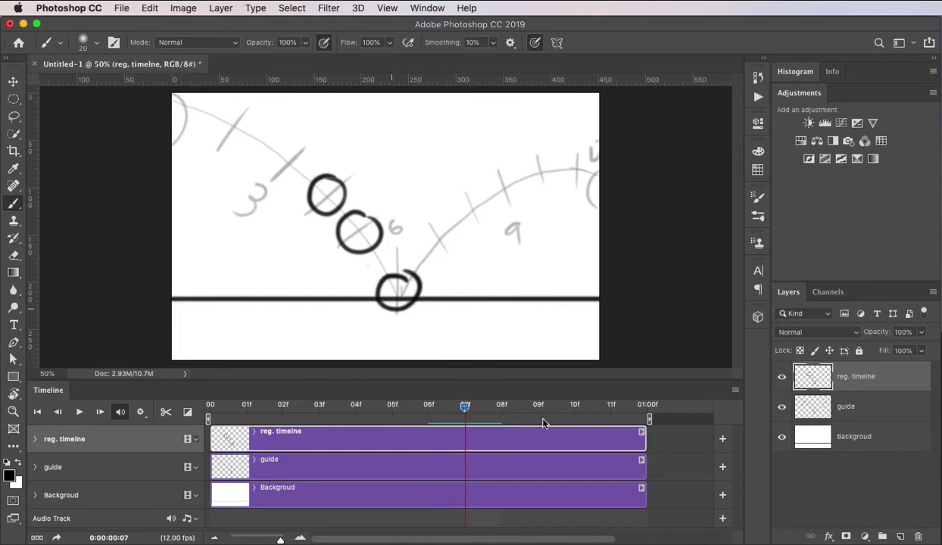
pyautogui.moveTo(465, 409); pyautogui.dragTo(611, 409)
pyautogui.moveTo(488, 200); pyautogui.dragTo(489, 202)
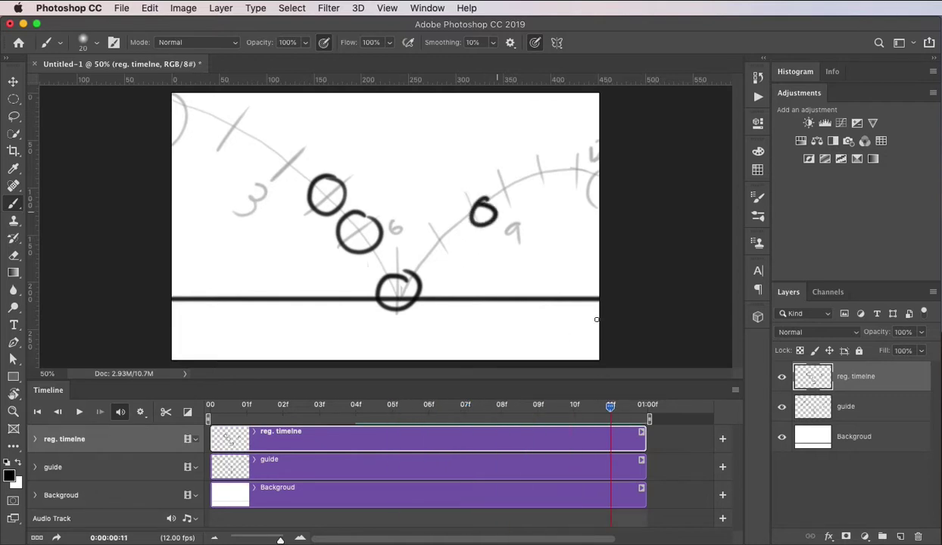
pyautogui.moveTo(610, 408); pyautogui.dragTo(536, 409)
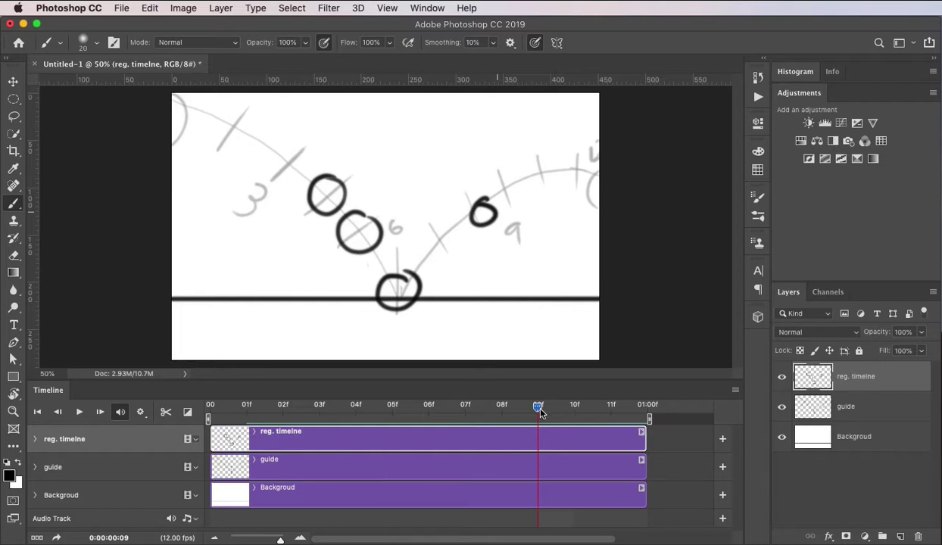
pyautogui.click(14, 116)
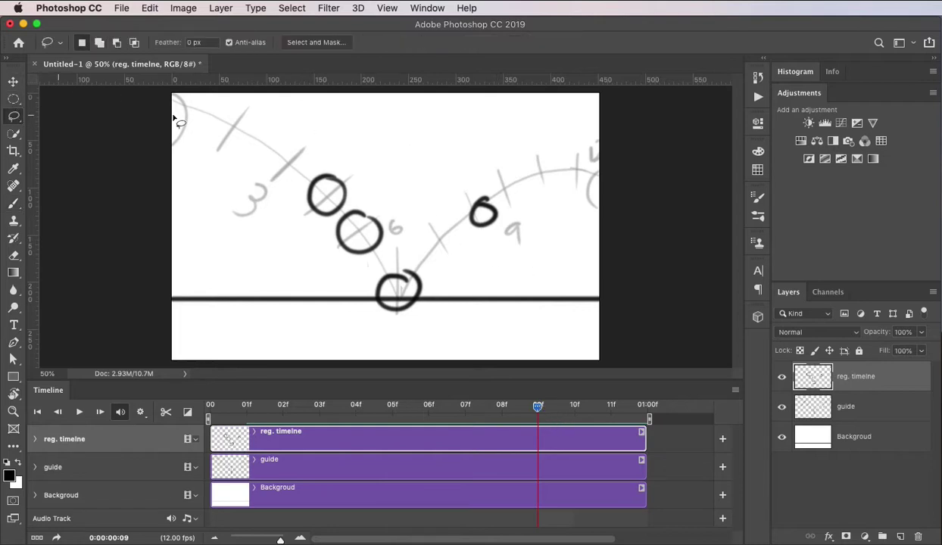
pyautogui.moveTo(322, 154)
pyautogui.mouseDown()
pyautogui.moveTo(281, 258)
pyautogui.moveTo(291, 177)
pyautogui.mouseUp()
pyautogui.press('Delete')
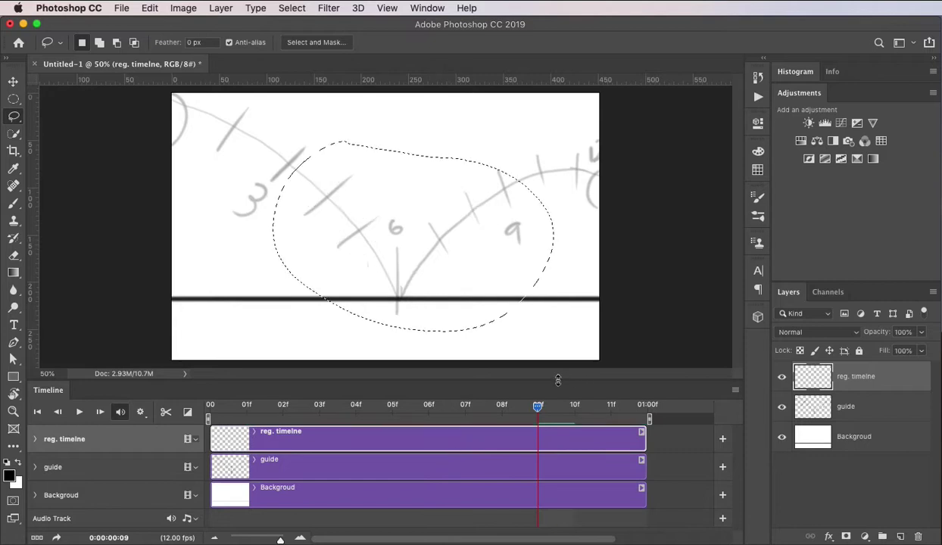
pyautogui.press('super+d')
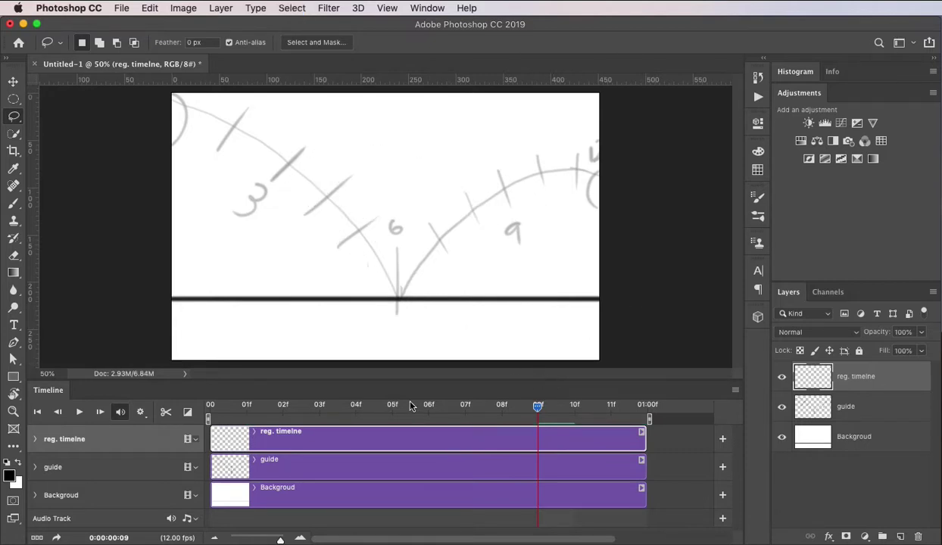
# - Brush the ball as an O over the 3 tick and split the clip at frame 06
pyautogui.moveTo(537, 410); pyautogui.dragTo(415, 410)
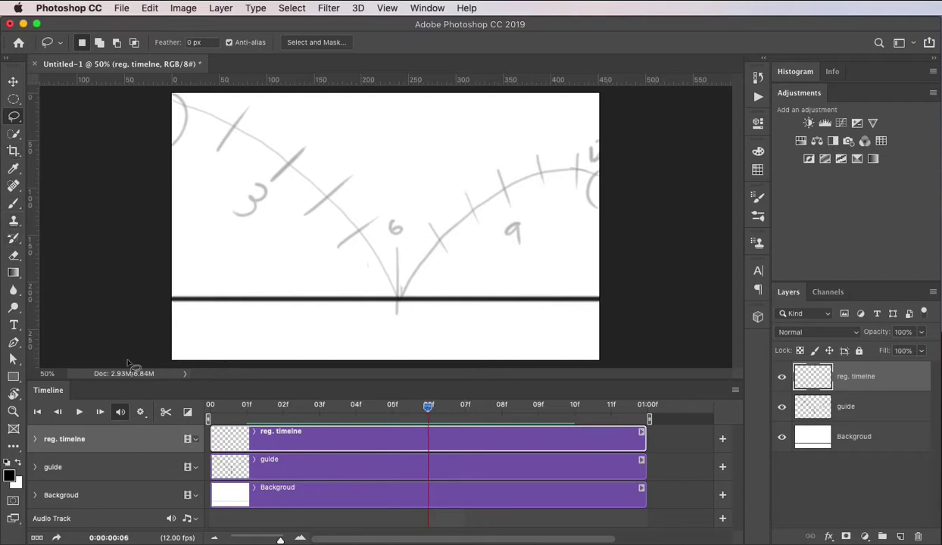
pyautogui.press('b')
pyautogui.moveTo(304, 164)
pyautogui.mouseDown()
pyautogui.moveTo(312, 201)
pyautogui.moveTo(339, 189)
pyautogui.mouseUp()
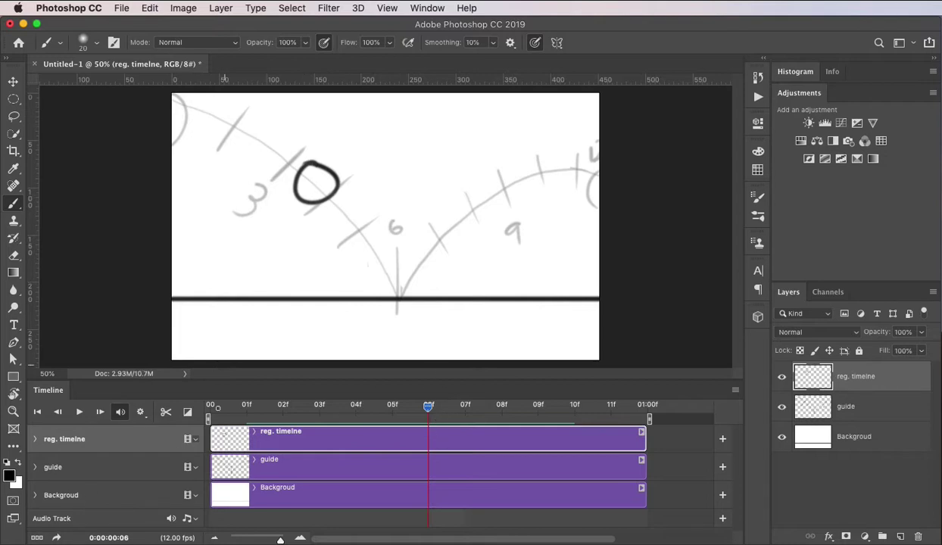
pyautogui.click(166, 411)
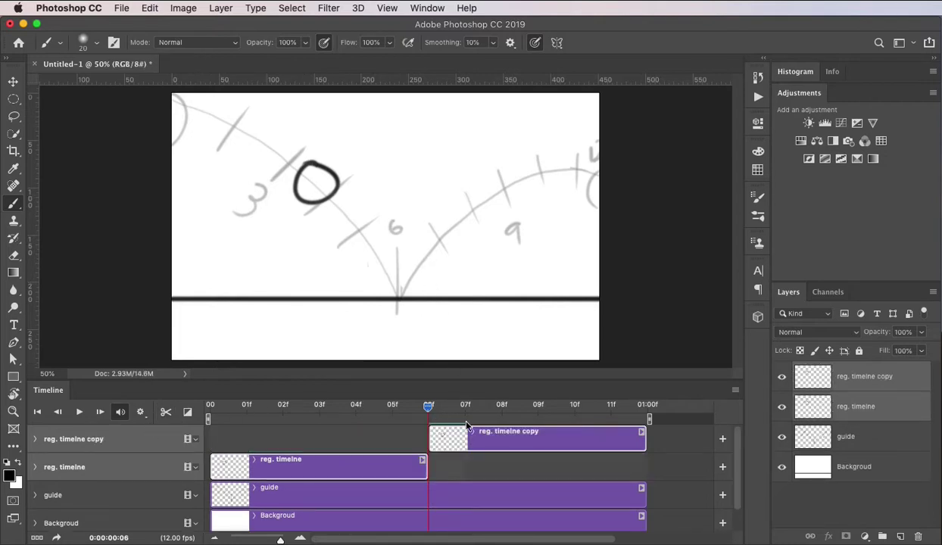
# - Lasso-select the O on the later frames and make the 'reg. timelne copy' clip active
pyautogui.moveTo(428, 407); pyautogui.dragTo(440, 430)
pyautogui.click(498, 407)
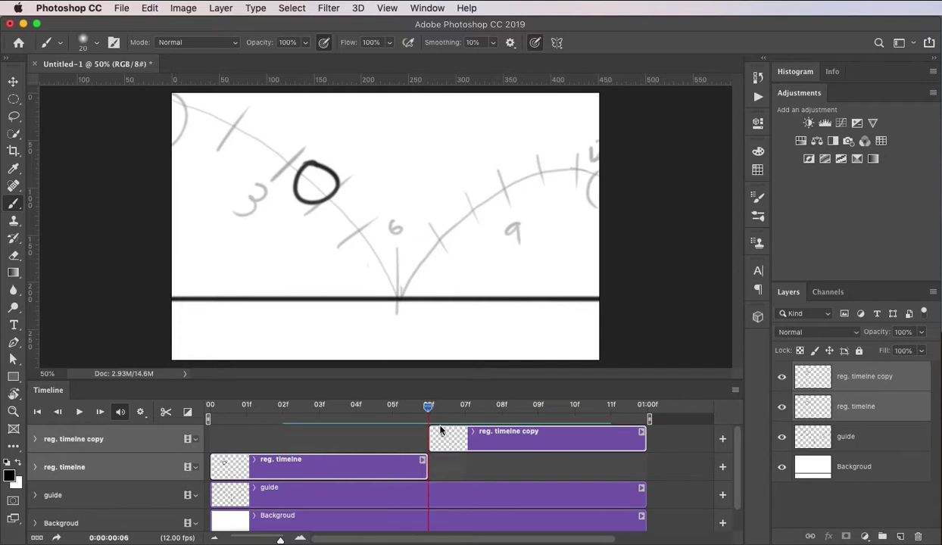
pyautogui.click(14, 116)
pyautogui.moveTo(261, 201); pyautogui.dragTo(307, 141)
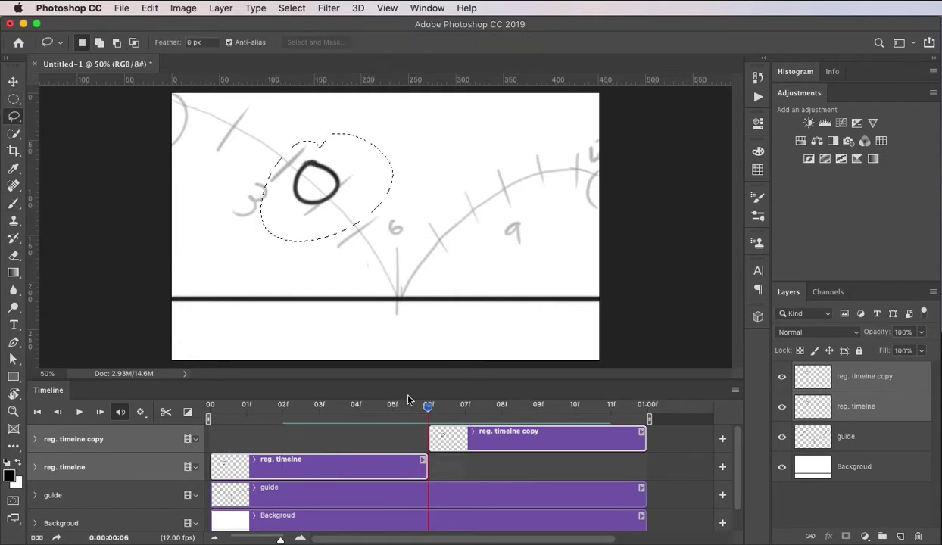
pyautogui.hotkey('ctrl', 'd')
pyautogui.click(385, 409)
pyautogui.click(466, 409)
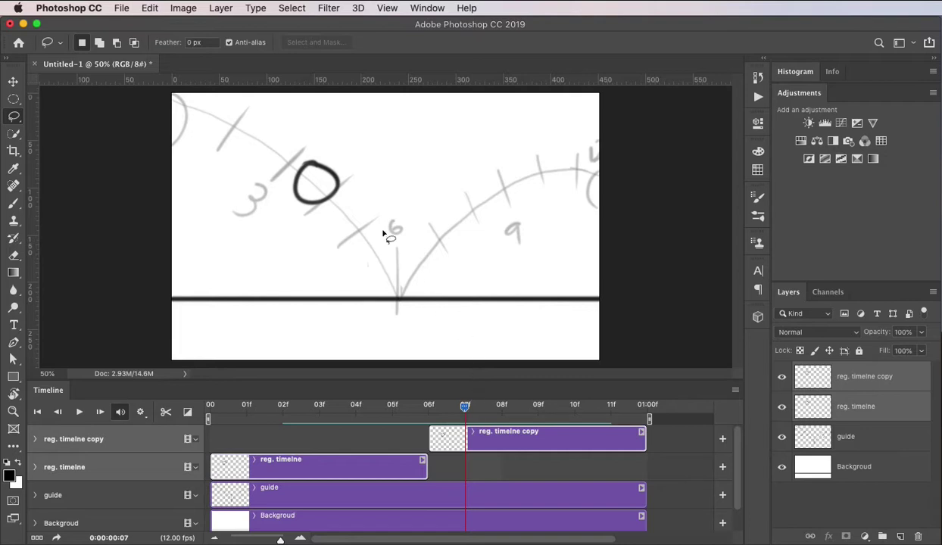
pyautogui.moveTo(347, 160)
pyautogui.mouseDown()
pyautogui.moveTo(387, 162)
pyautogui.moveTo(345, 140)
pyautogui.mouseUp()
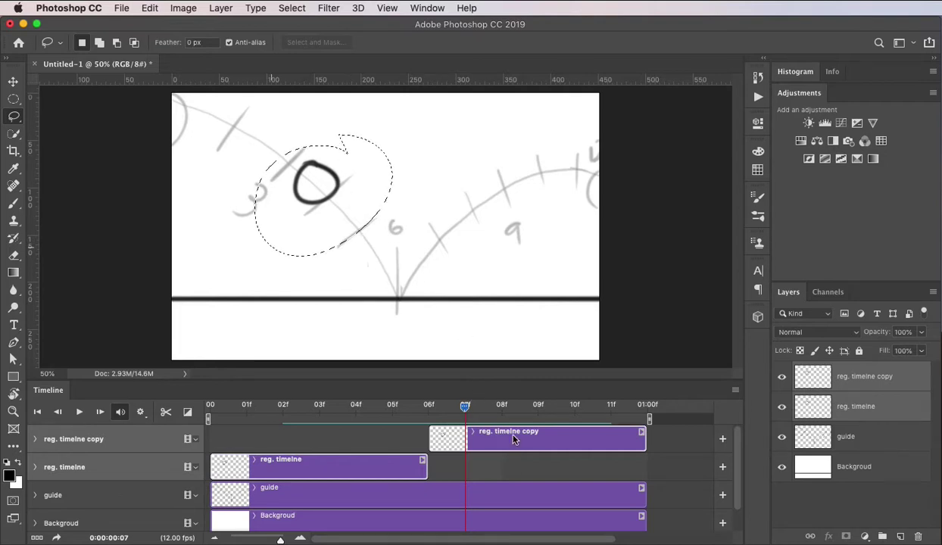
pyautogui.click(515, 437)
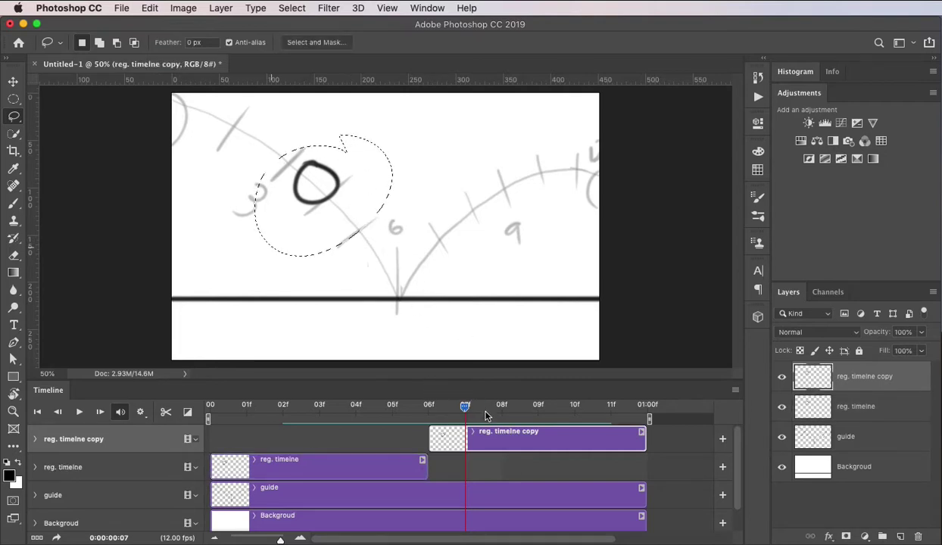
# - Erase the O from the copy layer, deselect, and scrub to confirm it's gone
pyautogui.press('Delete')
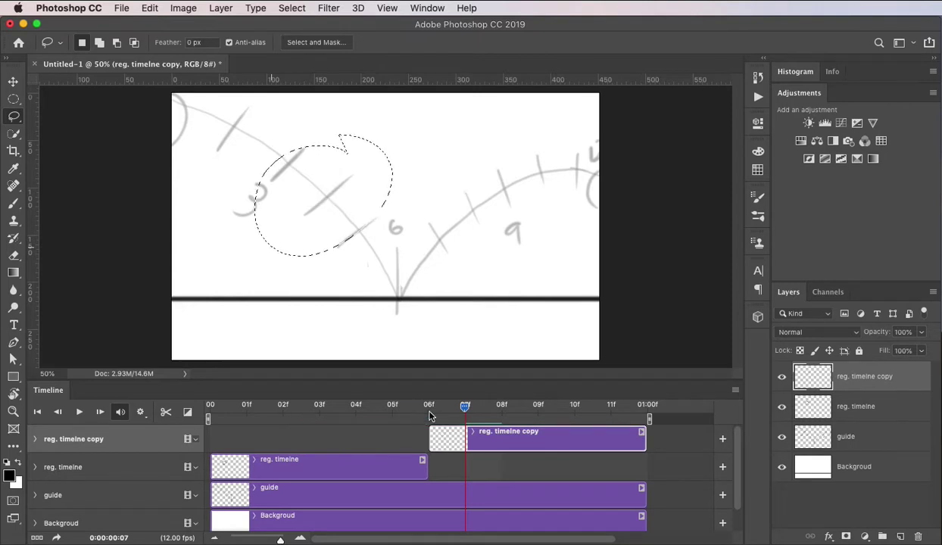
pyautogui.press('super+d')
pyautogui.moveTo(436, 409); pyautogui.dragTo(464, 407)
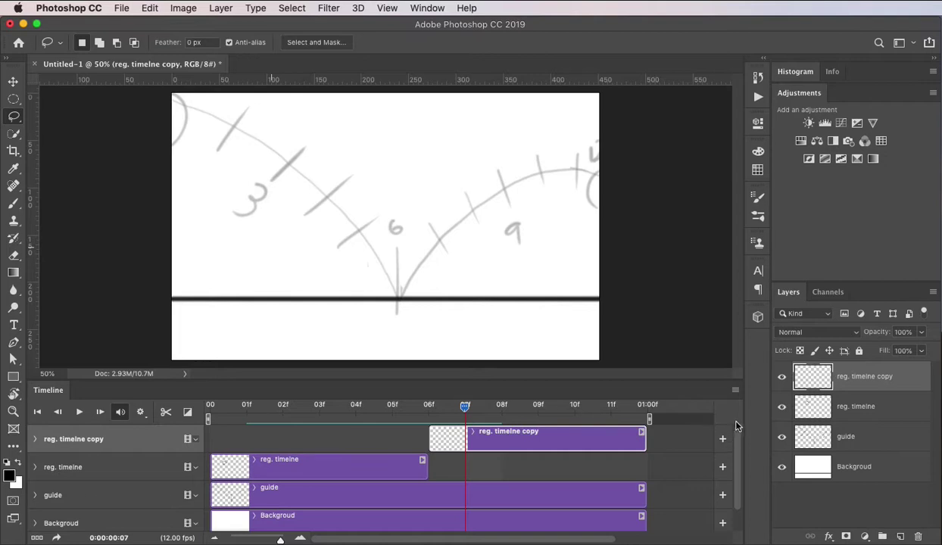
# - Check the Timeline options menu for onion skins, then scrub back through the animation
pyautogui.click(734, 393)
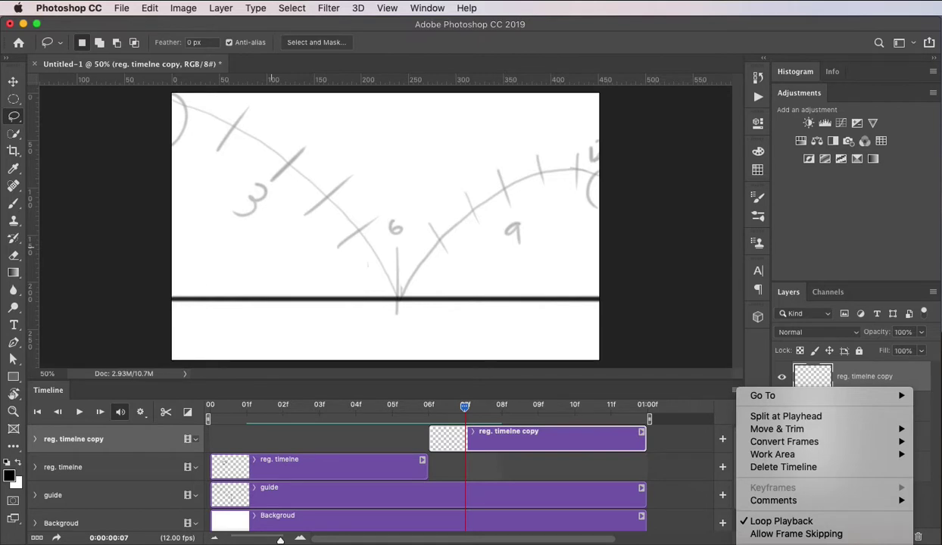
pyautogui.press('Escape')
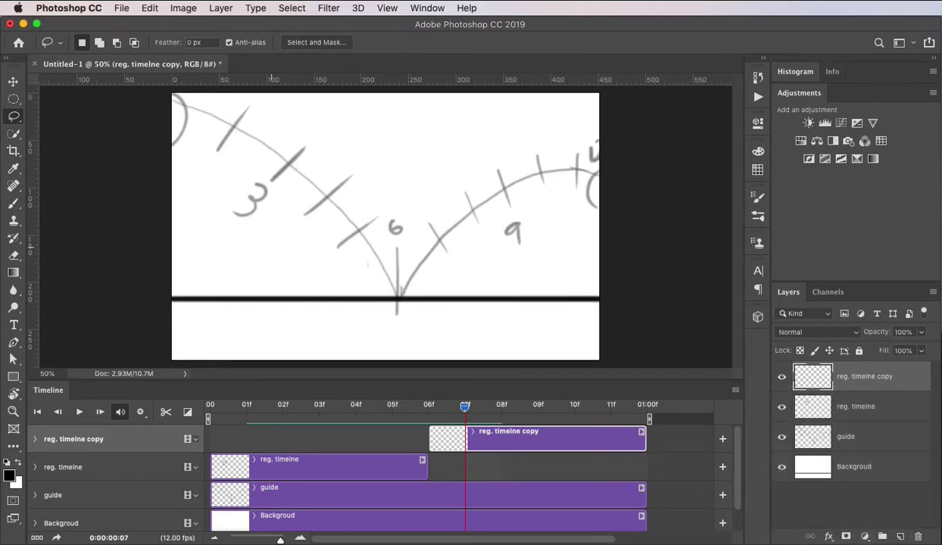
pyautogui.moveTo(465, 407)
pyautogui.mouseDown()
pyautogui.moveTo(326, 410)
pyautogui.moveTo(467, 409)
pyautogui.moveTo(363, 418)
pyautogui.moveTo(466, 415)
pyautogui.moveTo(435, 418)
pyautogui.mouseUp()
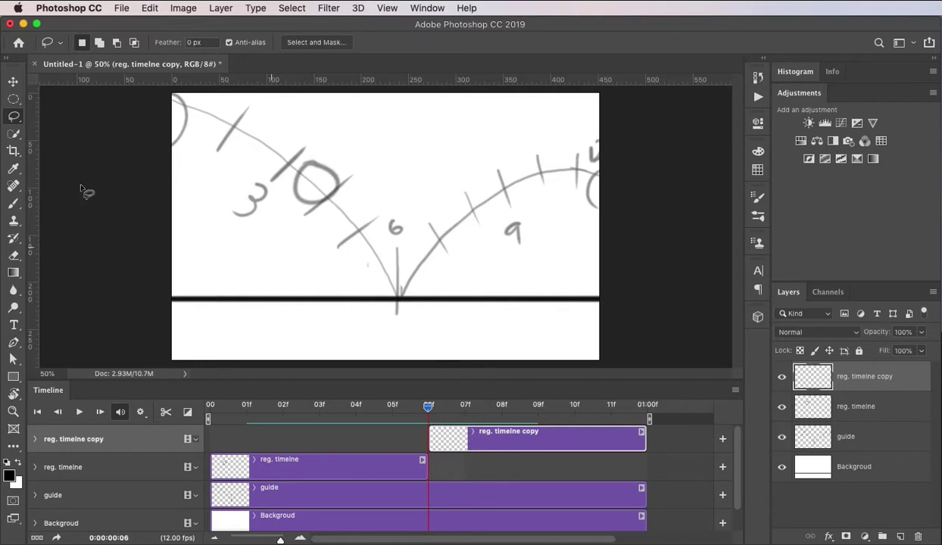
# - Paint a bold circle over the ghost O, then split the ball clip at 07f and 08f
pyautogui.click(13, 202)
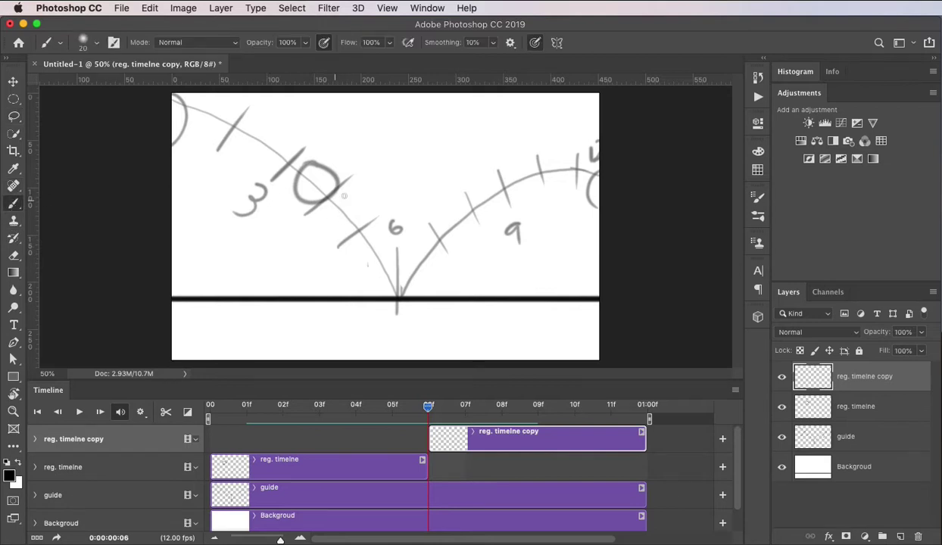
pyautogui.moveTo(346, 184)
pyautogui.mouseDown()
pyautogui.moveTo(315, 180)
pyautogui.moveTo(309, 204)
pyautogui.moveTo(340, 212)
pyautogui.mouseUp()
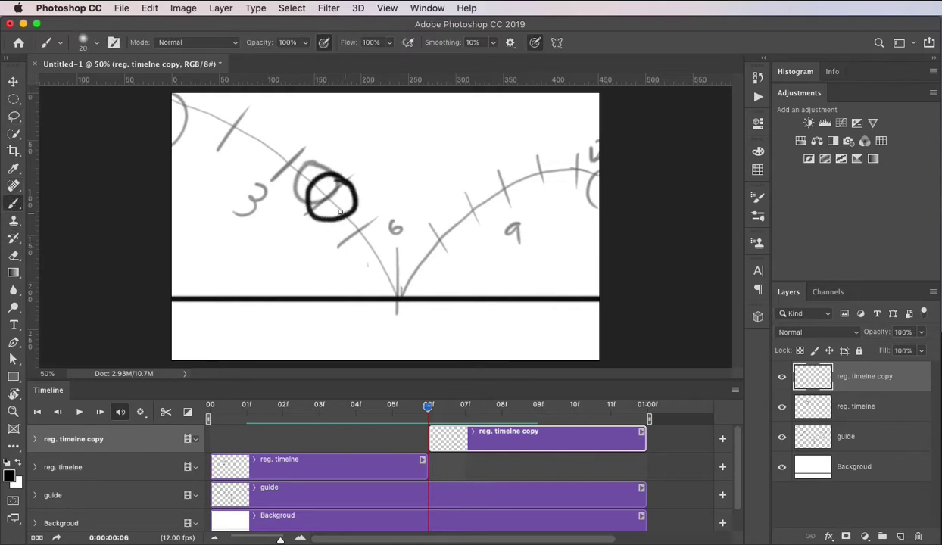
pyautogui.moveTo(429, 409); pyautogui.dragTo(469, 413)
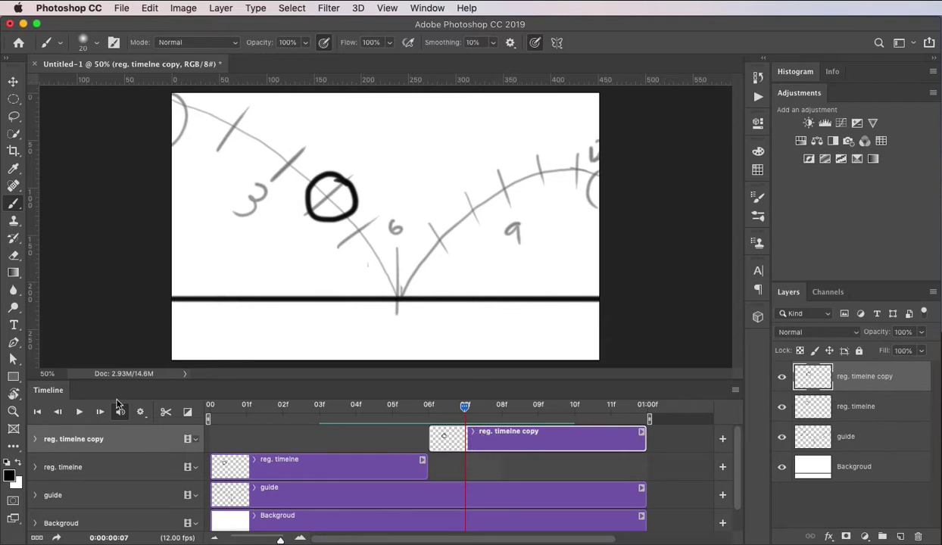
pyautogui.click(166, 412)
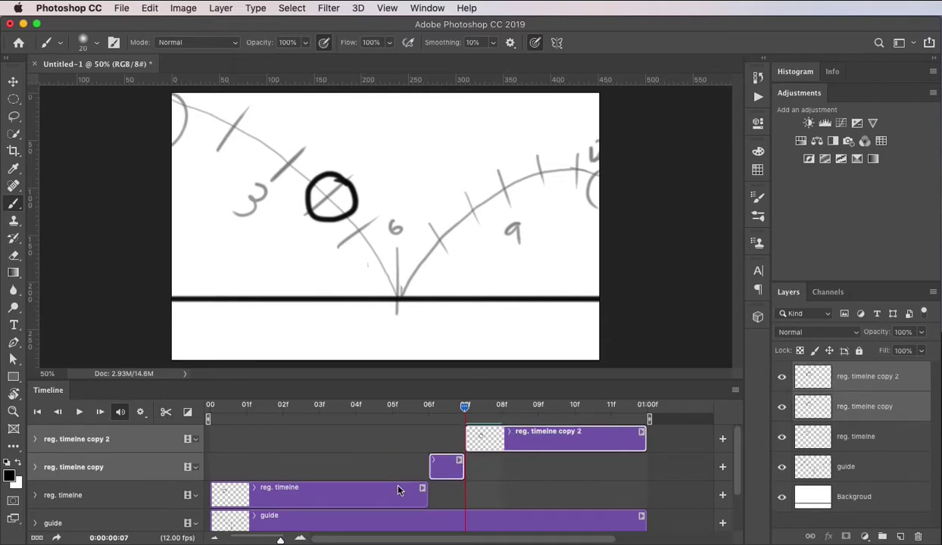
pyautogui.moveTo(468, 409); pyautogui.dragTo(501, 408)
pyautogui.click(166, 412)
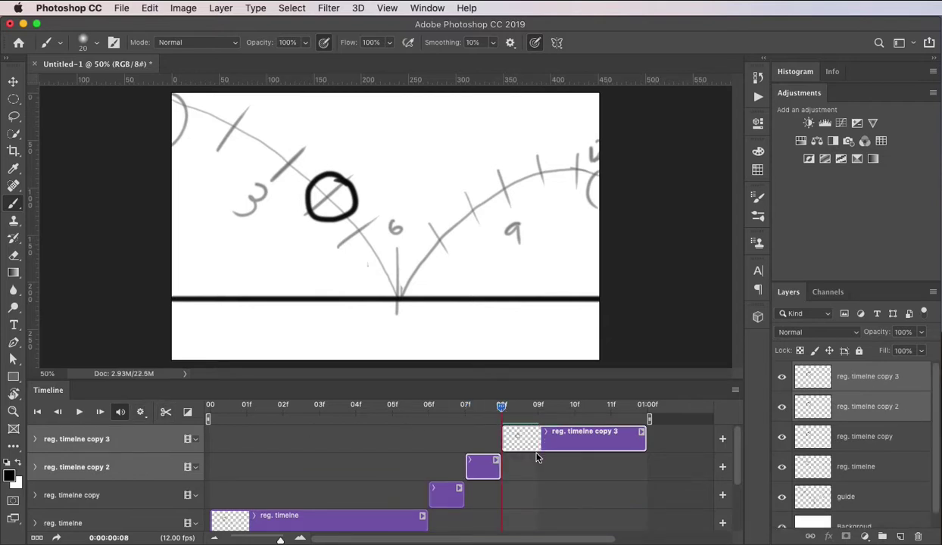
# - Select all four reg. timelne layers and send them to the Layers trash
pyautogui.keyDown('shift'); pyautogui.click(869, 441); pyautogui.keyUp('shift')
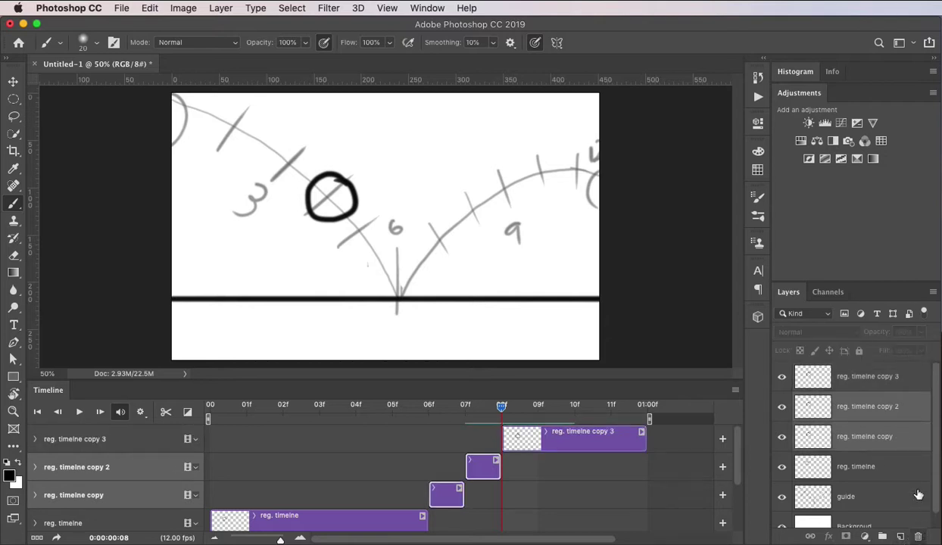
pyautogui.click(872, 466)
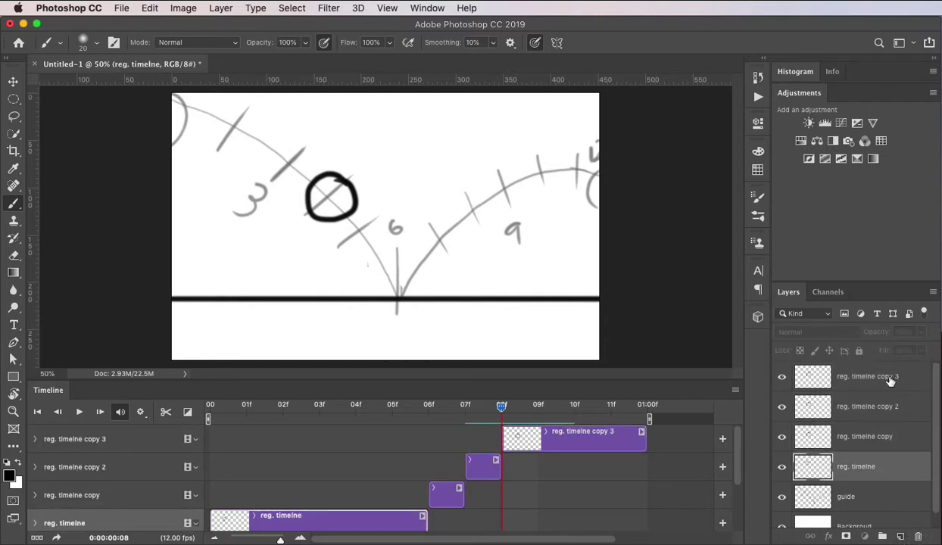
pyautogui.keyDown('shift'); pyautogui.click(863, 371); pyautogui.keyUp('shift')
pyautogui.click(918, 536)
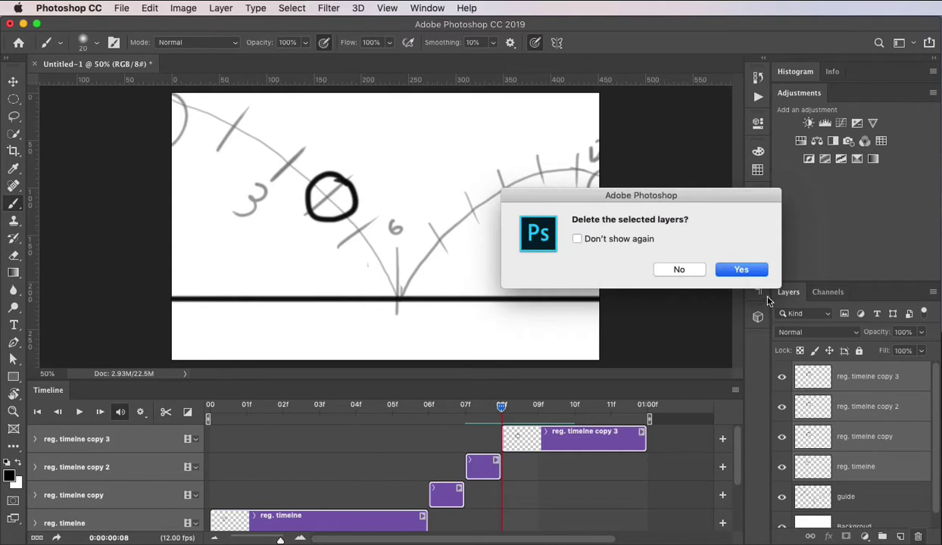
# - Confirm the deletion and add a new blank video layer, Layer 1, with its clip at 00
pyautogui.click(738, 267)
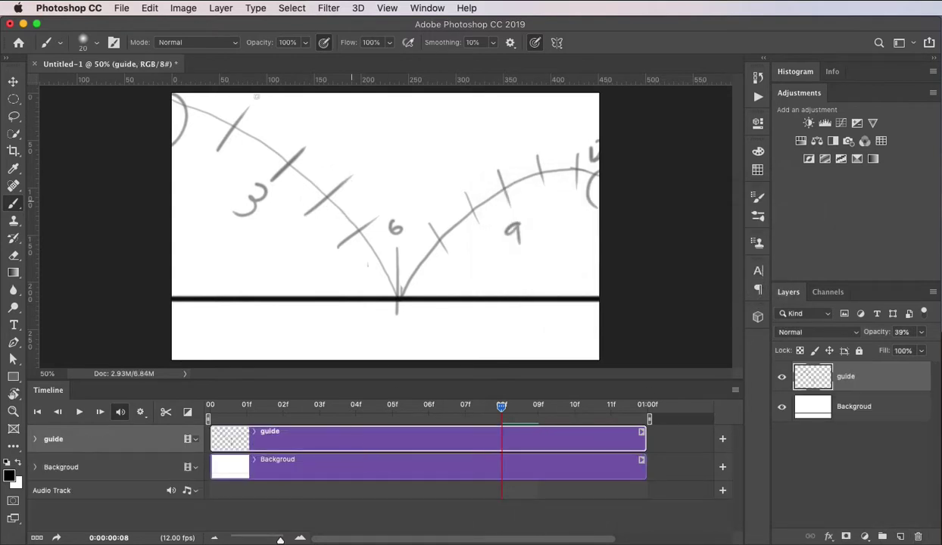
pyautogui.click(220, 8)
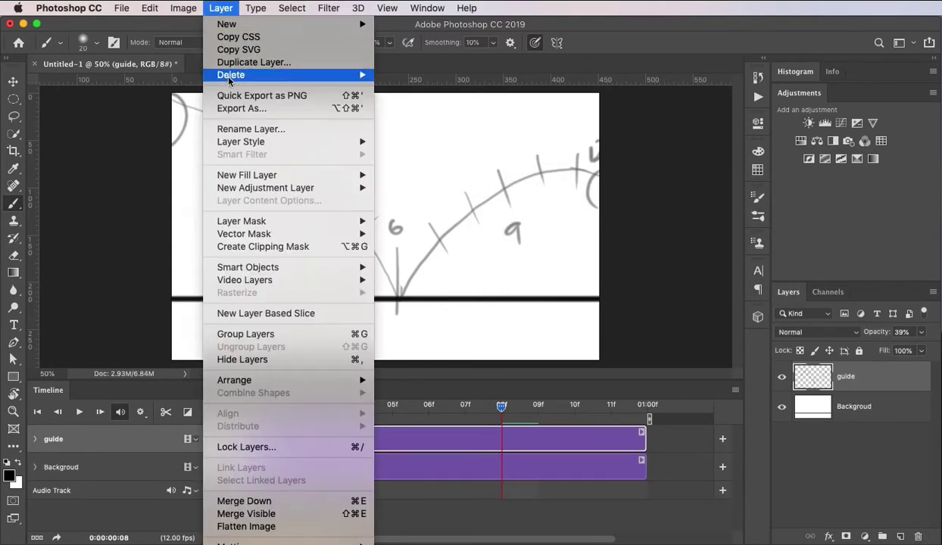
pyautogui.moveTo(236, 277)
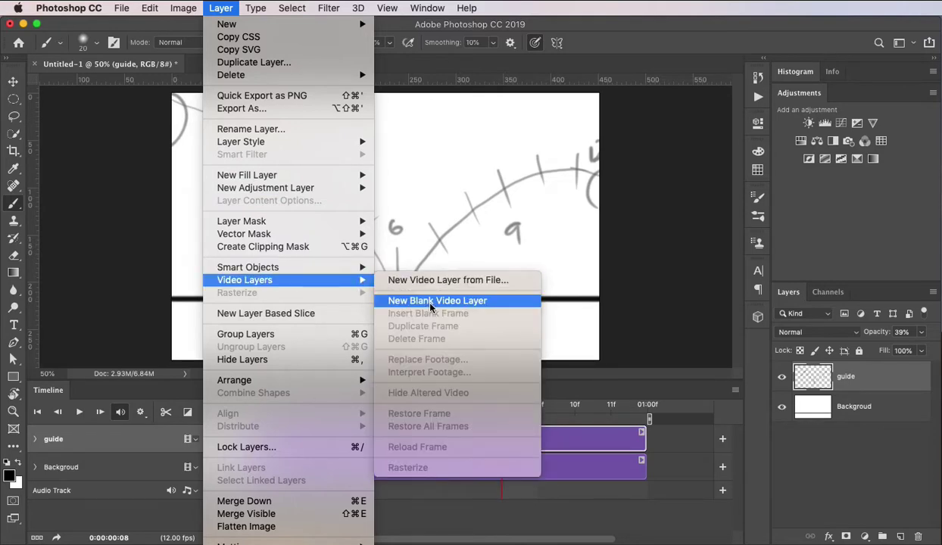
pyautogui.click(430, 303)
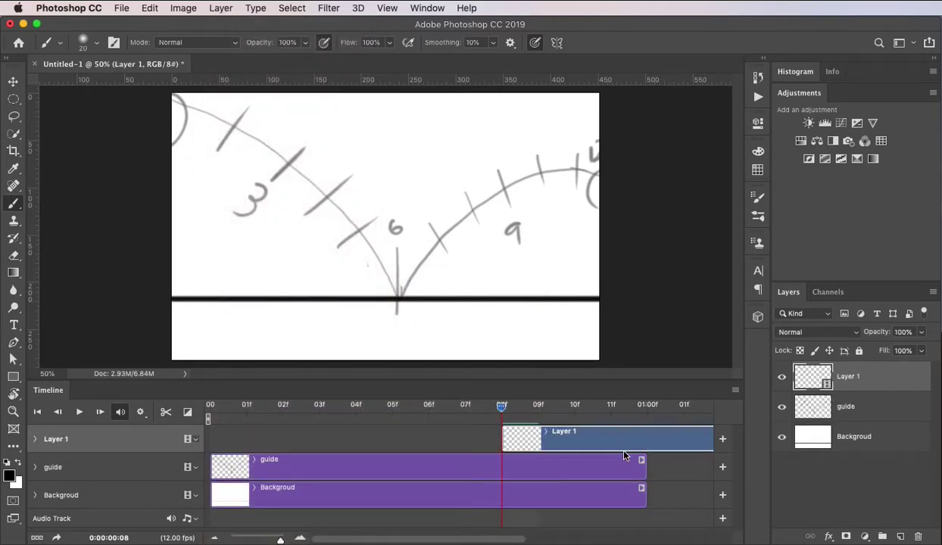
pyautogui.moveTo(596, 437); pyautogui.dragTo(263, 438)
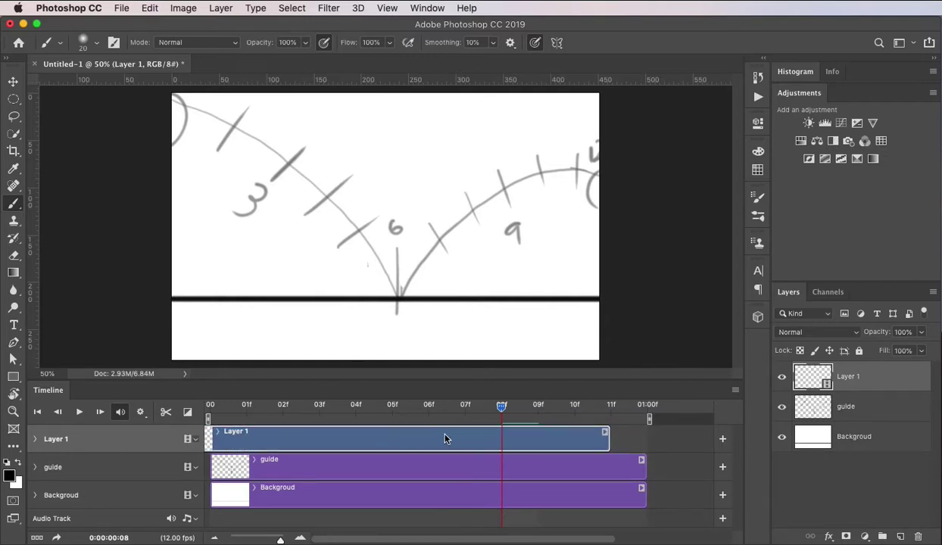
pyautogui.press('super+z')
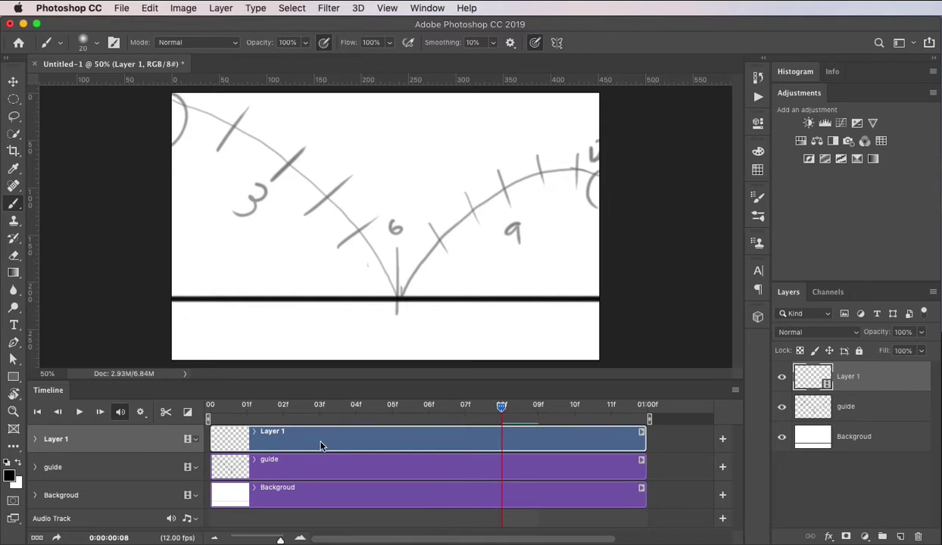
pyautogui.click(213, 410)
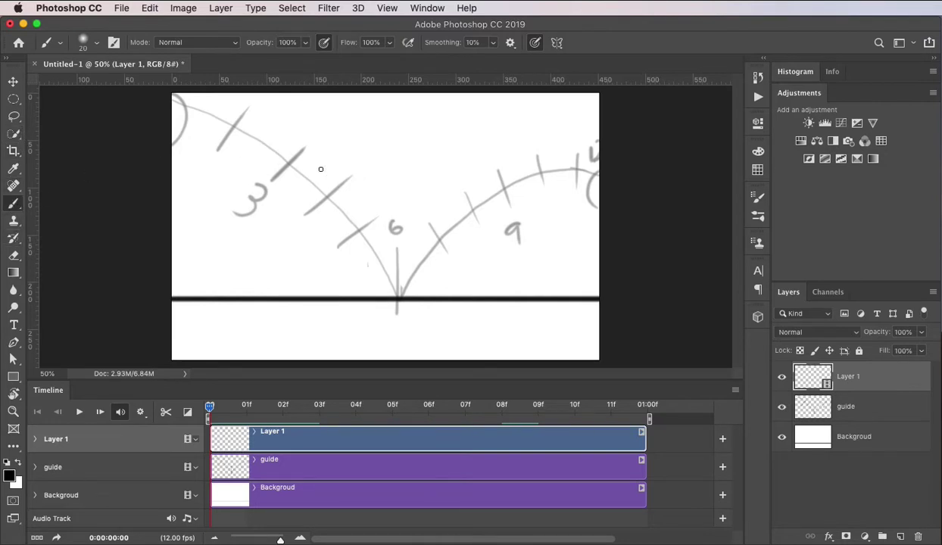
# - Paint the ball on frames 00, 01f and 02f, following the arc downward
pyautogui.moveTo(320, 169)
pyautogui.mouseDown()
pyautogui.moveTo(302, 197)
pyautogui.moveTo(327, 171)
pyautogui.mouseUp()
pyautogui.moveTo(214, 409); pyautogui.dragTo(246, 407)
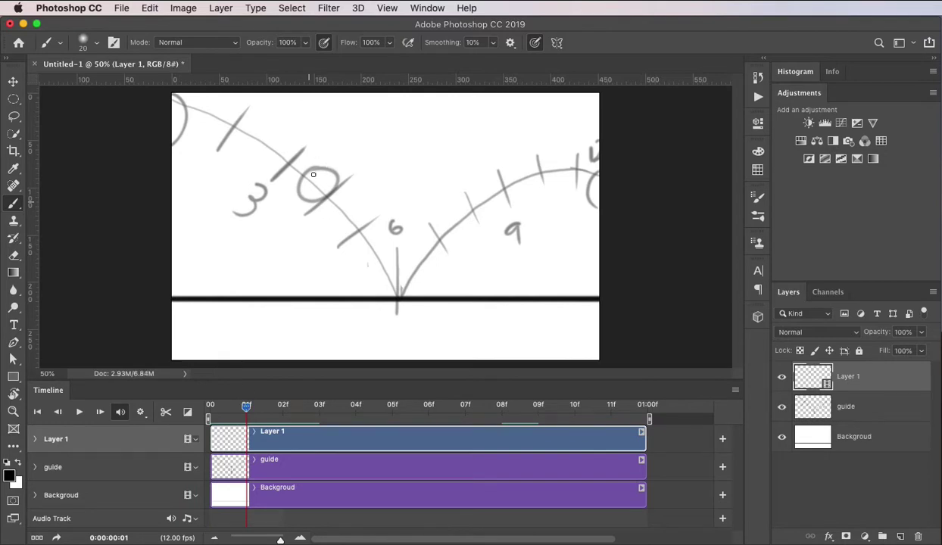
pyautogui.moveTo(344, 172)
pyautogui.mouseDown()
pyautogui.moveTo(329, 193)
pyautogui.moveTo(357, 171)
pyautogui.mouseUp()
pyautogui.moveTo(250, 408); pyautogui.dragTo(281, 407)
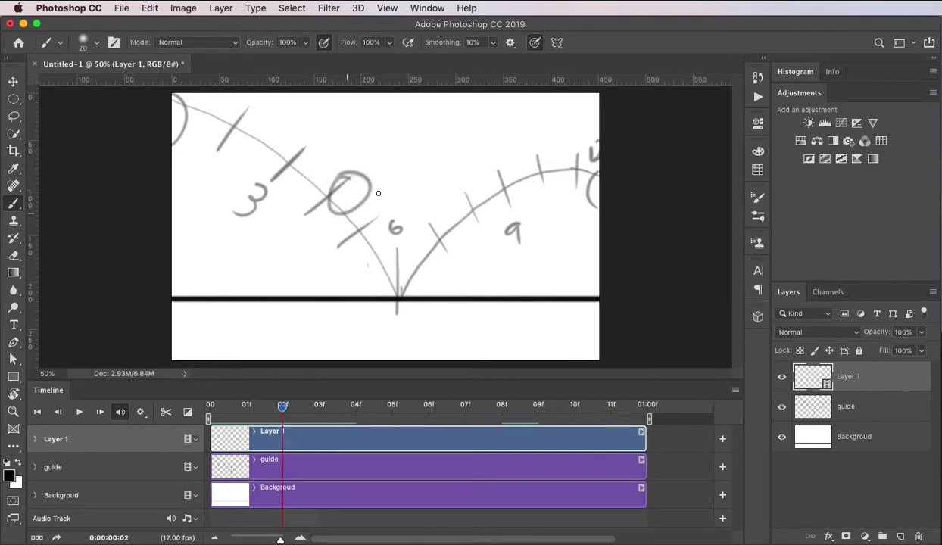
pyautogui.moveTo(362, 179)
pyautogui.mouseDown()
pyautogui.moveTo(355, 229)
pyautogui.moveTo(371, 181)
pyautogui.moveTo(405, 261)
pyautogui.moveTo(400, 201)
pyautogui.moveTo(383, 231)
pyautogui.moveTo(444, 237)
pyautogui.moveTo(482, 258)
pyautogui.moveTo(415, 209)
pyautogui.mouseUp()
# - Paint the ball rising up the right arc on frames 06f, 07f and 08f, then return to the start
pyautogui.click(311, 405)
pyautogui.click(356, 405)
pyautogui.click(391, 405)
pyautogui.click(429, 405)
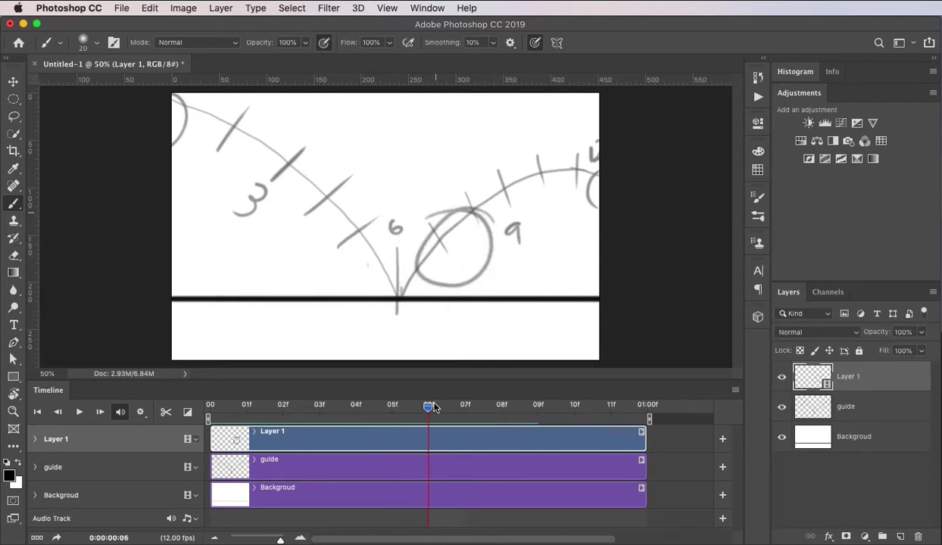
pyautogui.moveTo(498, 173)
pyautogui.mouseDown()
pyautogui.moveTo(502, 236)
pyautogui.moveTo(500, 170)
pyautogui.mouseUp()
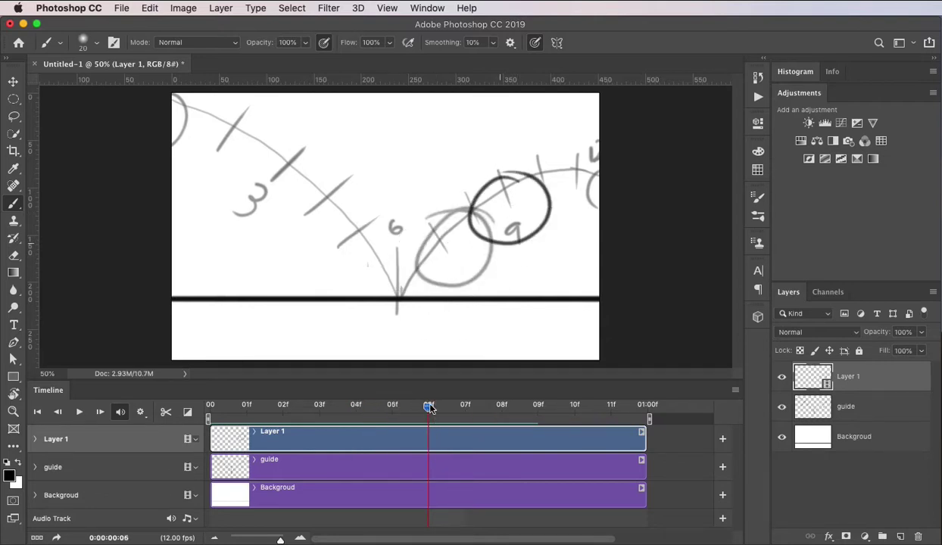
pyautogui.click(465, 405)
pyautogui.moveTo(564, 134)
pyautogui.mouseDown()
pyautogui.moveTo(530, 231)
pyautogui.moveTo(596, 239)
pyautogui.mouseUp()
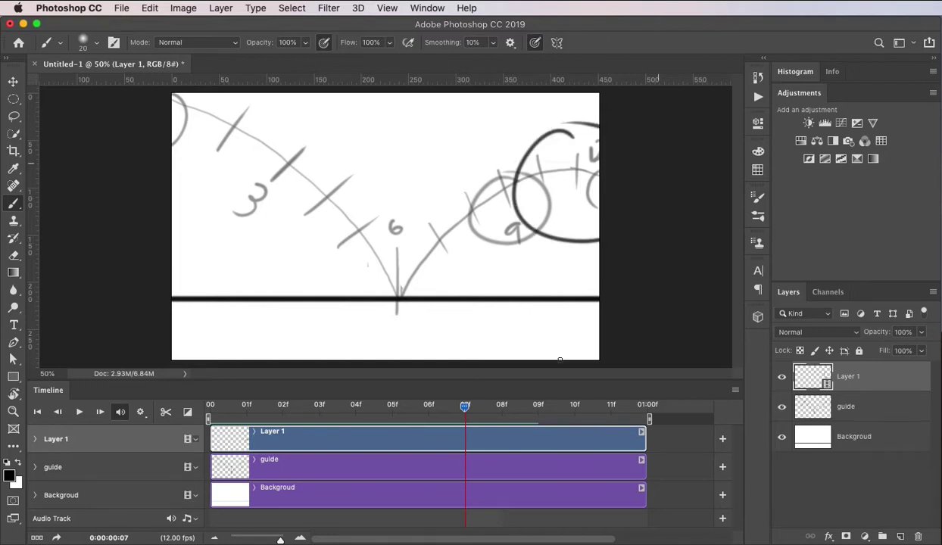
pyautogui.click(501, 405)
pyautogui.moveTo(583, 119)
pyautogui.mouseDown()
pyautogui.moveTo(566, 135)
pyautogui.moveTo(587, 238)
pyautogui.mouseUp()
pyautogui.click(308, 415)
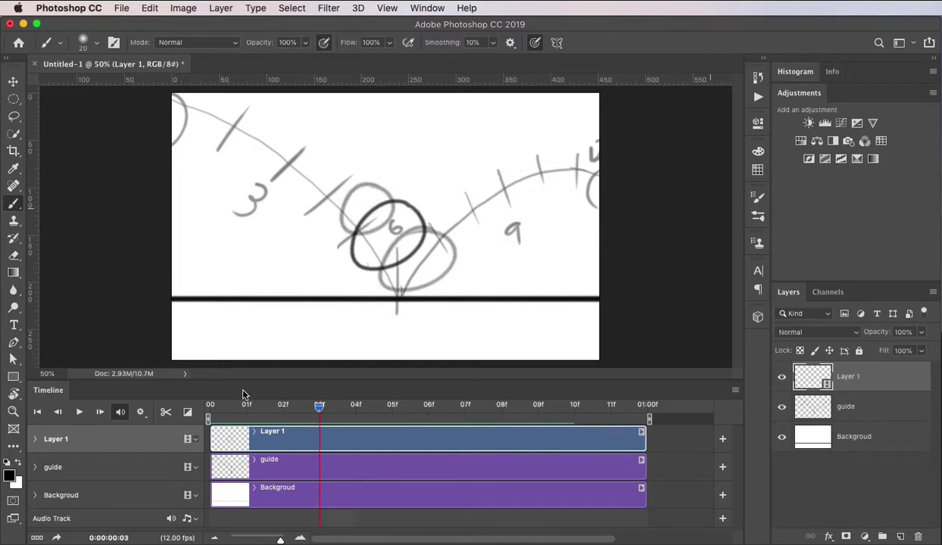
pyautogui.click(206, 407)
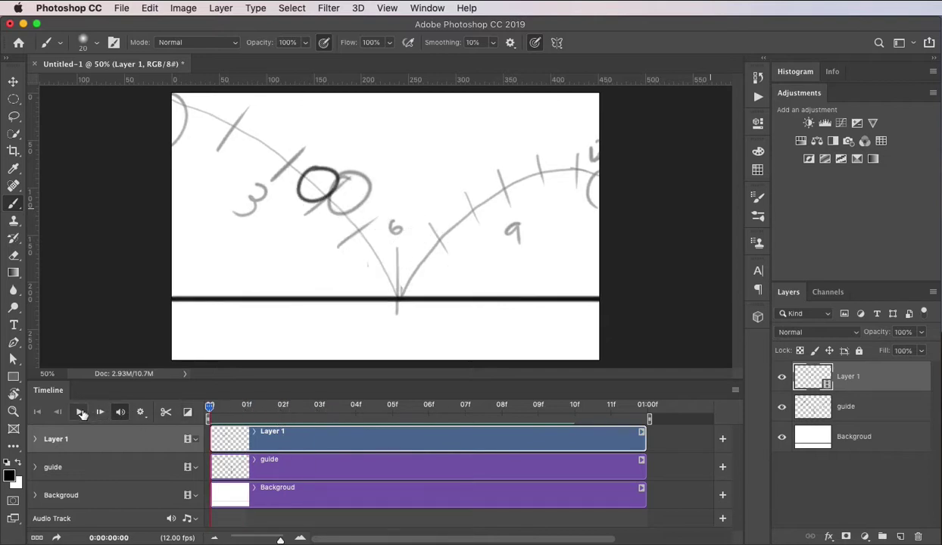
# - Play the bounce animation in the Timeline, then stop playback
pyautogui.click(79, 412)
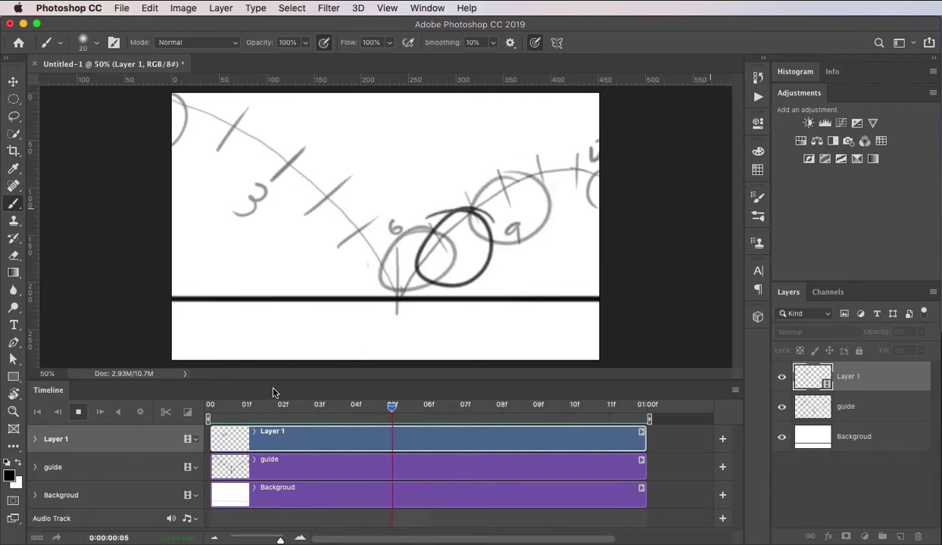
pyautogui.press('space')
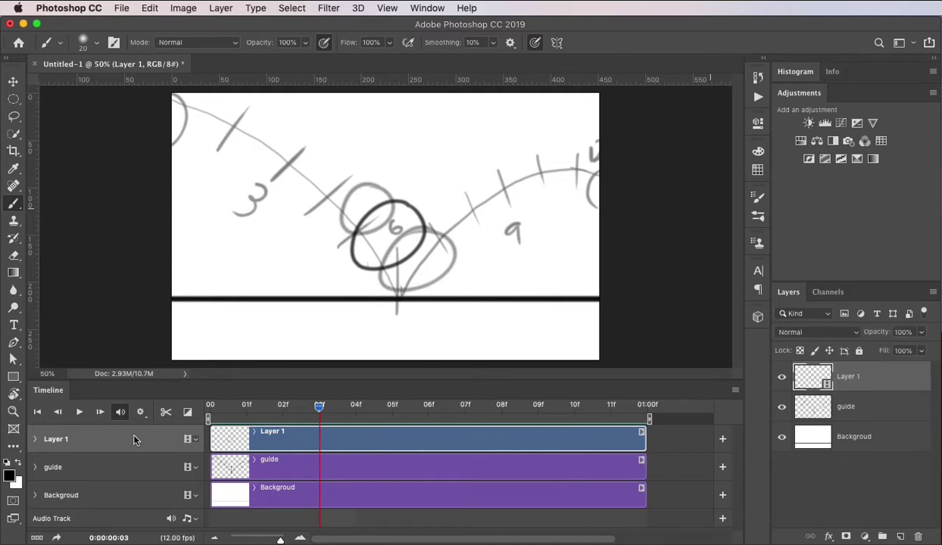
# - Scrub through frames 03f to 06f to review the bounce, then delete Layer 1
pyautogui.click(14, 116)
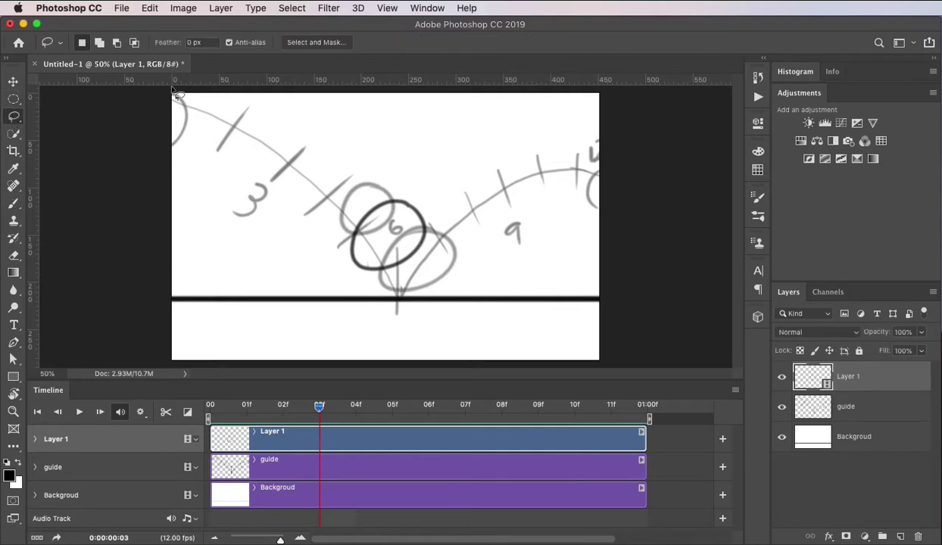
pyautogui.moveTo(563, 405); pyautogui.dragTo(318, 407)
pyautogui.moveTo(327, 411); pyautogui.dragTo(327, 438)
pyautogui.click(917, 536)
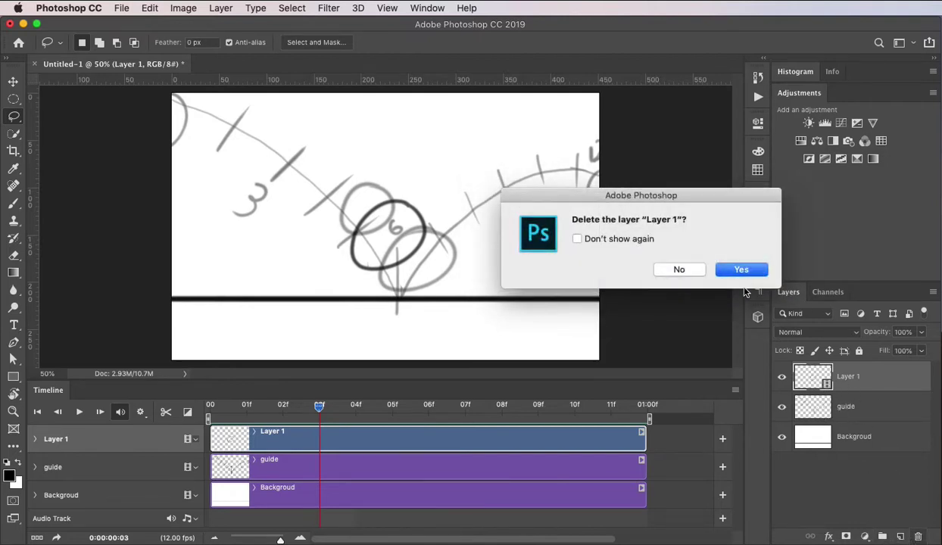
pyautogui.click(731, 270)
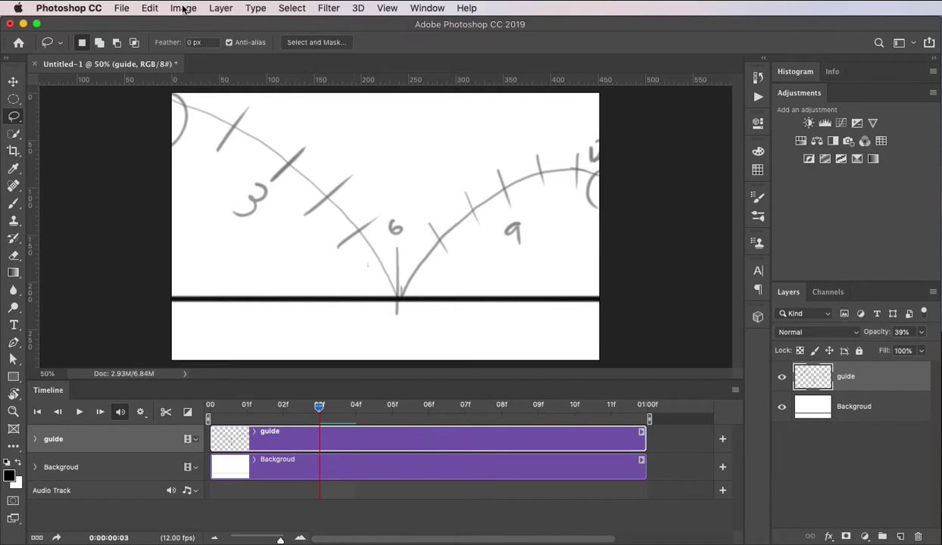
# - Add a new blank video layer, Layer 1, align its clip to 00 and return to frame 00
pyautogui.click(220, 9)
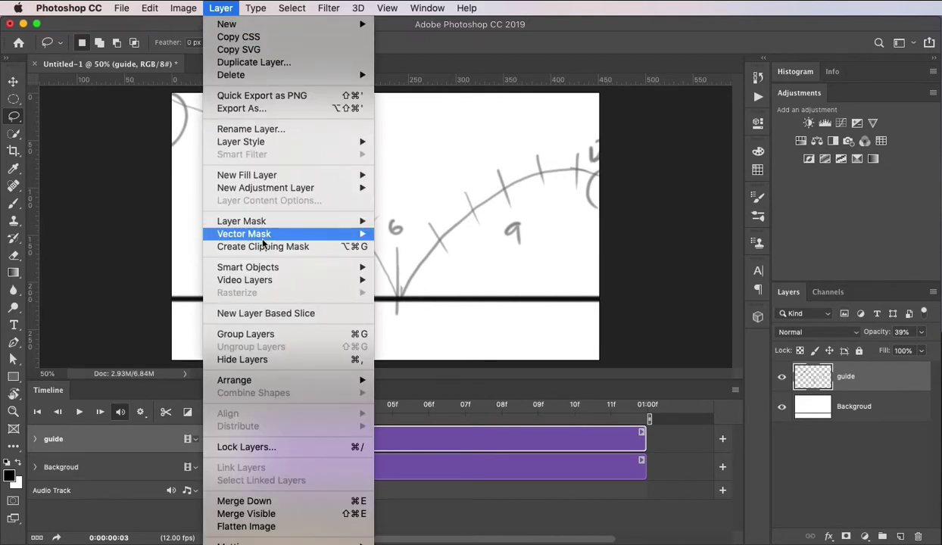
pyautogui.moveTo(262, 285)
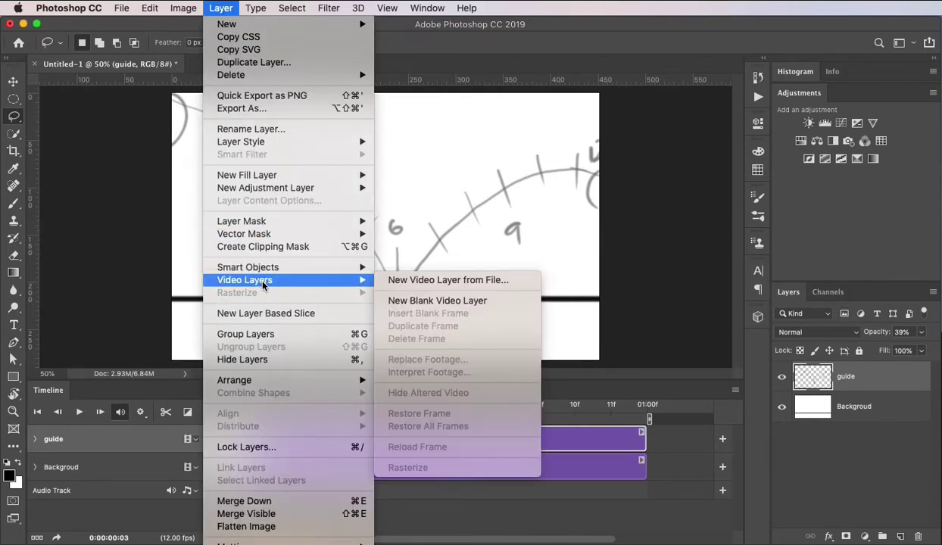
pyautogui.click(449, 299)
pyautogui.moveTo(453, 433); pyautogui.dragTo(355, 437)
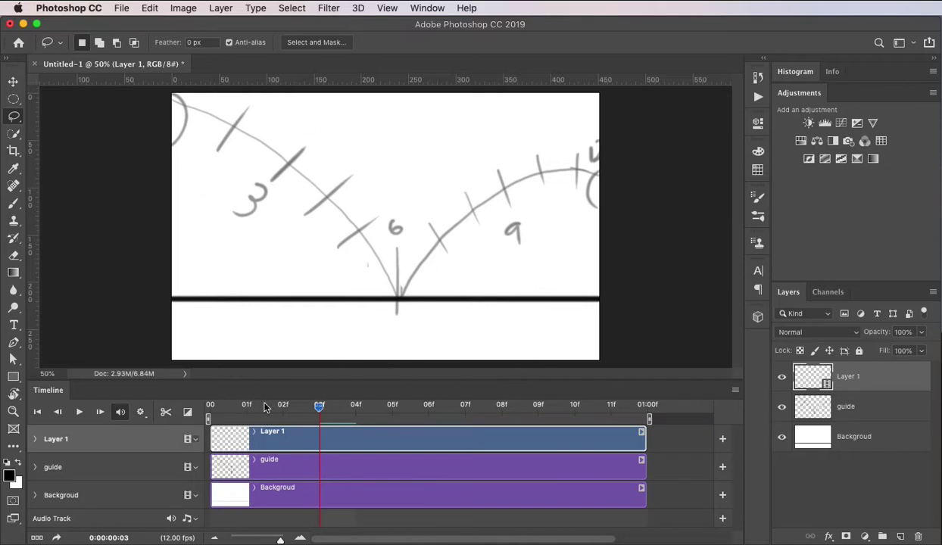
pyautogui.moveTo(318, 409); pyautogui.dragTo(204, 407)
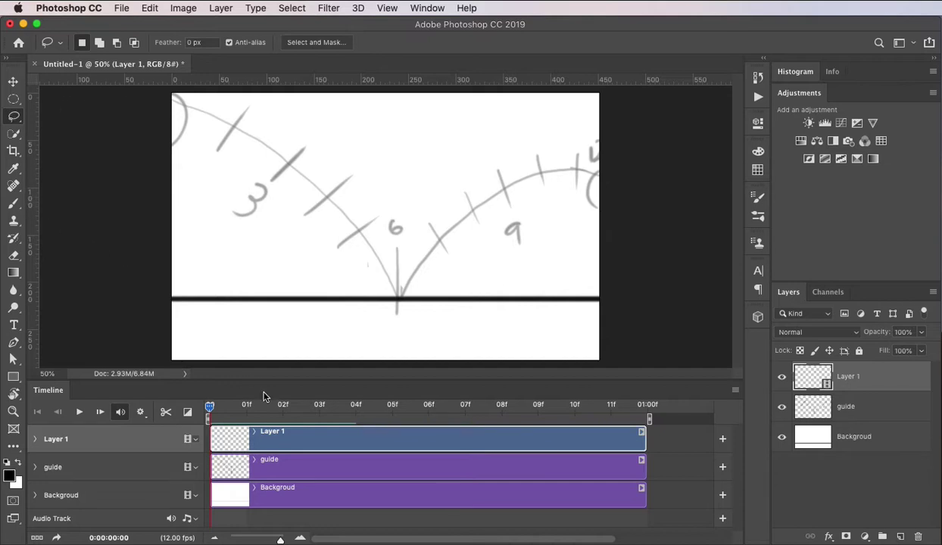
# - Brush ball circles on frames 00, 01f and 02f around the top and second tick marks
pyautogui.press('b')
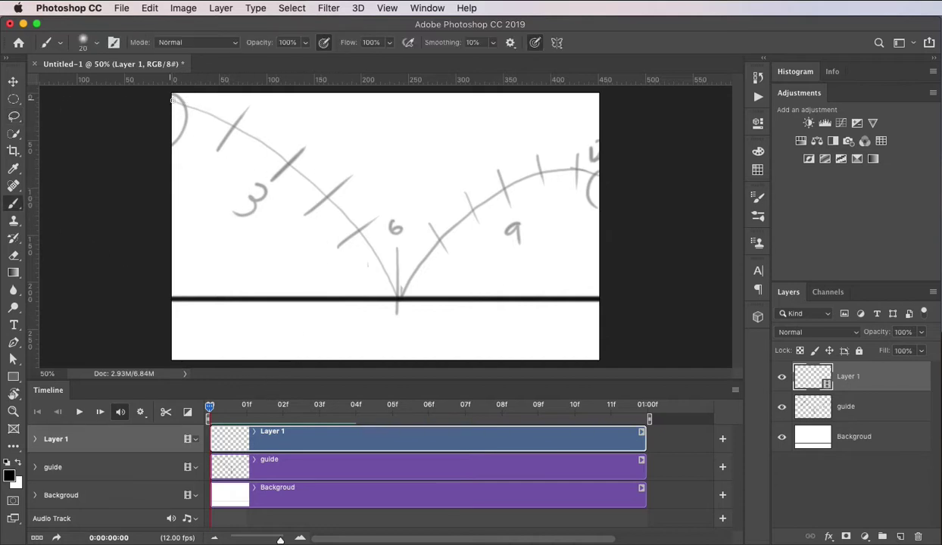
pyautogui.moveTo(173, 122); pyautogui.dragTo(197, 96)
pyautogui.moveTo(216, 409); pyautogui.dragTo(246, 406)
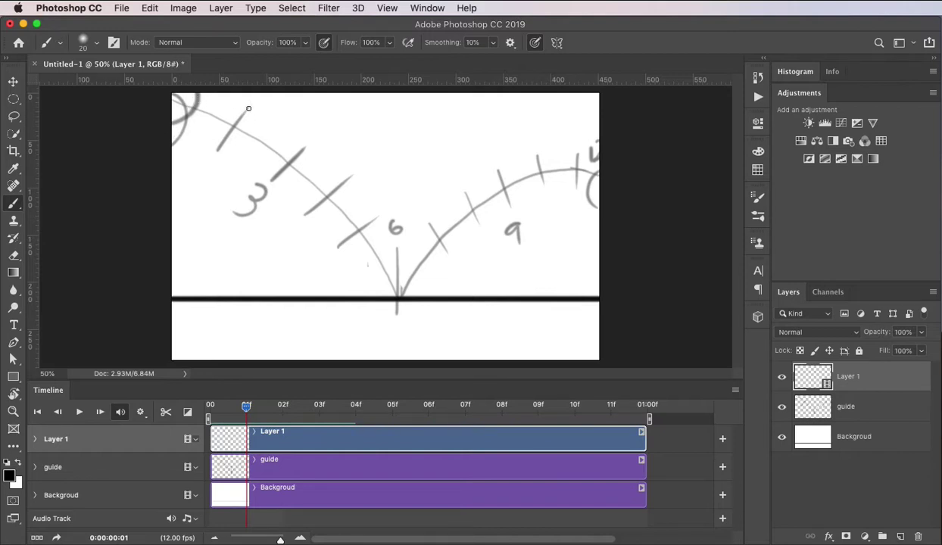
pyautogui.moveTo(248, 108)
pyautogui.mouseDown()
pyautogui.moveTo(222, 107)
pyautogui.moveTo(214, 120)
pyautogui.moveTo(225, 141)
pyautogui.moveTo(250, 137)
pyautogui.moveTo(251, 111)
pyautogui.moveTo(225, 115)
pyautogui.mouseUp()
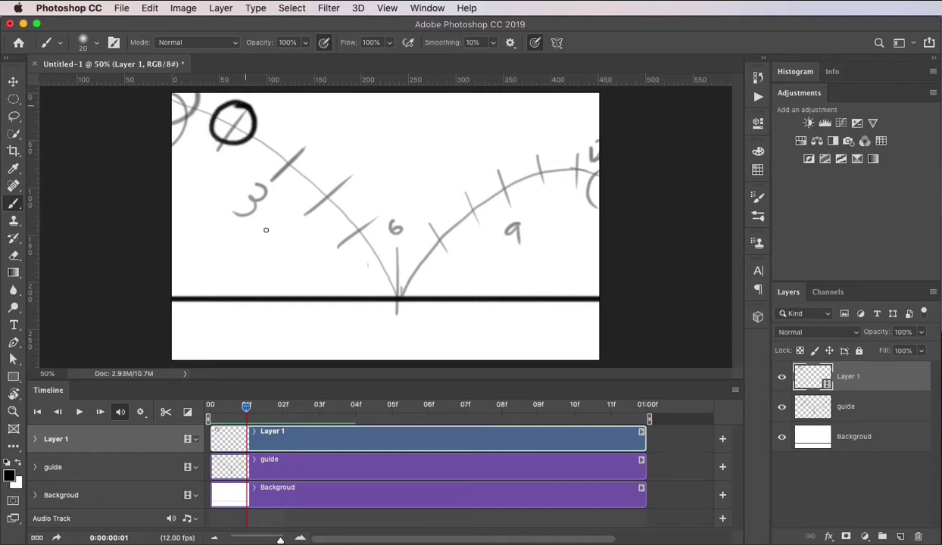
pyautogui.moveTo(251, 410); pyautogui.dragTo(270, 407)
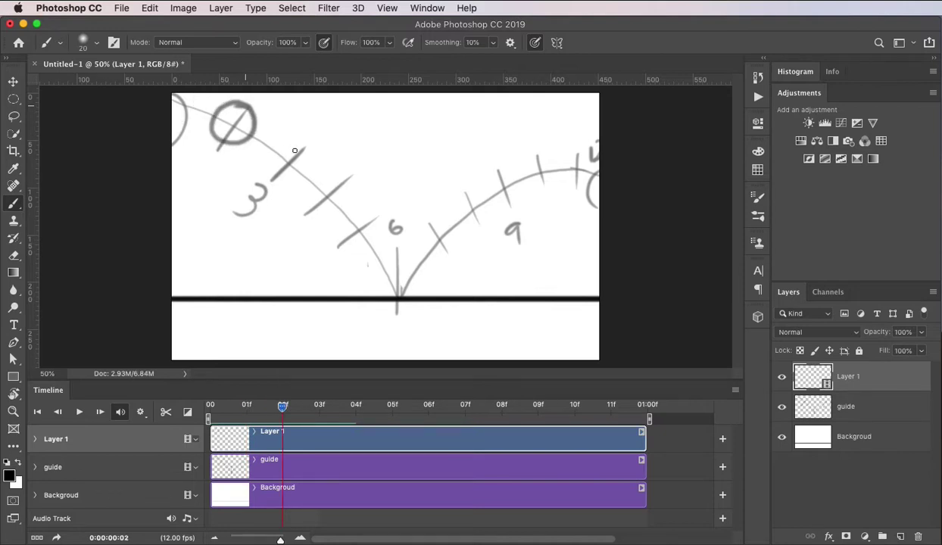
pyautogui.moveTo(287, 142)
pyautogui.mouseDown()
pyautogui.moveTo(265, 157)
pyautogui.moveTo(274, 183)
pyautogui.moveTo(305, 177)
pyautogui.moveTo(281, 139)
pyautogui.mouseUp()
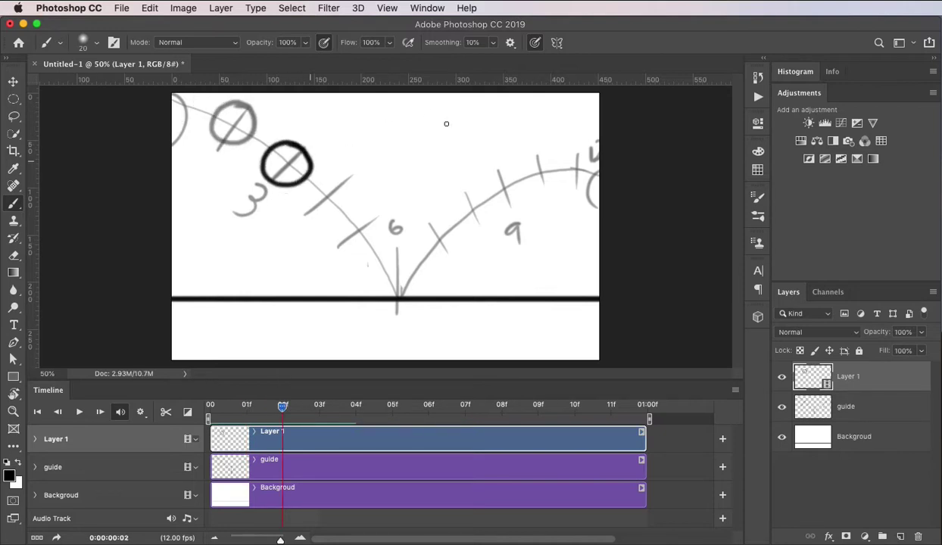
pyautogui.click(734, 390)
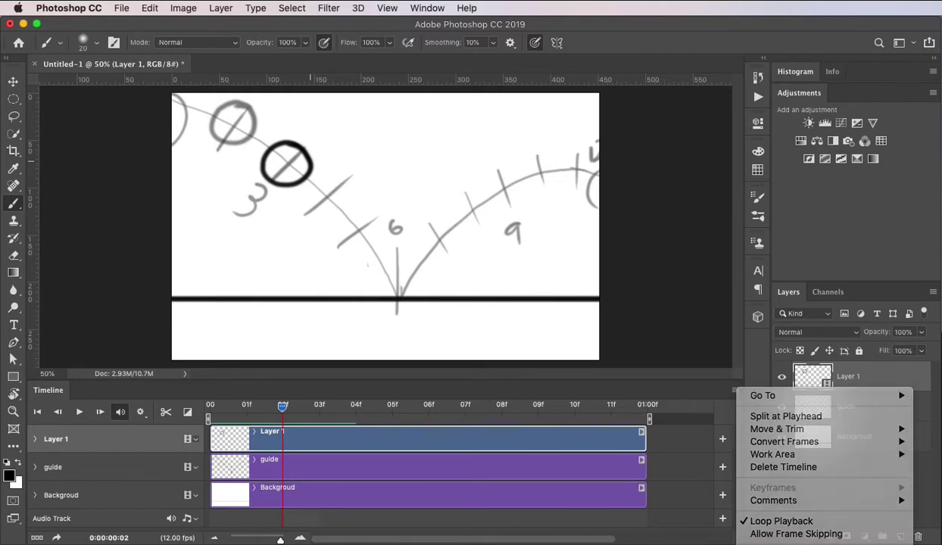
# - Apply onion skins of 1 frame before and after, 50%/25% opacity, Multiply blend
pyautogui.click(795, 530)
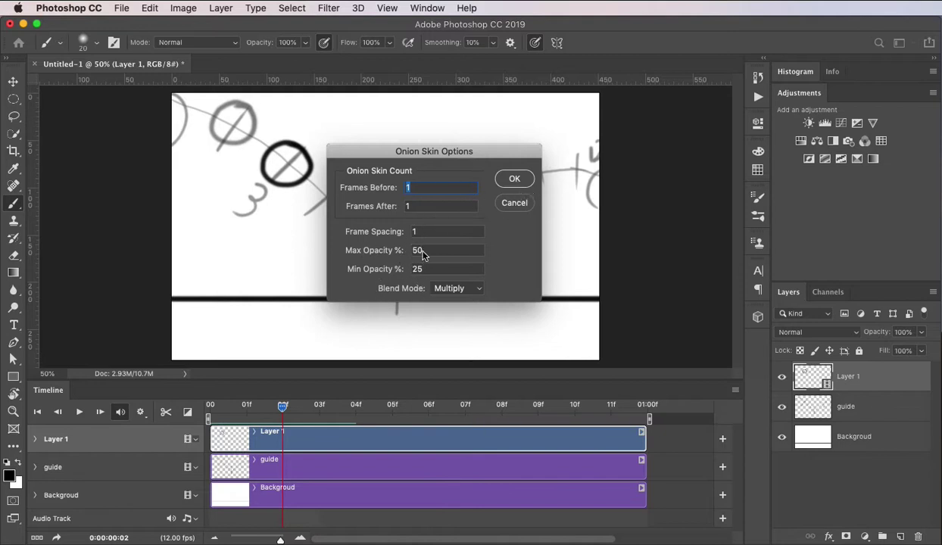
pyautogui.click(515, 180)
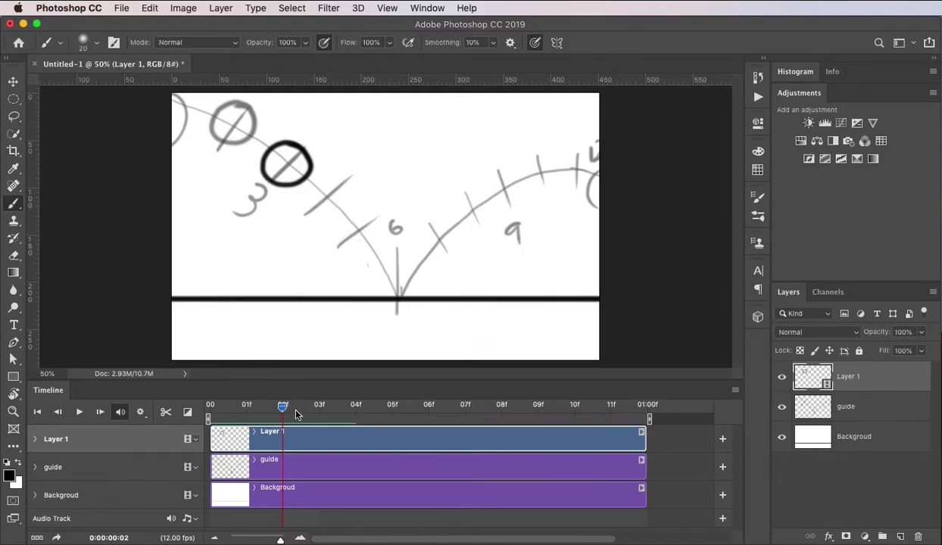
# - Draw the ball on frames 3, 4 and 5, then sketch frame 6's ball and undo it
pyautogui.click(305, 406)
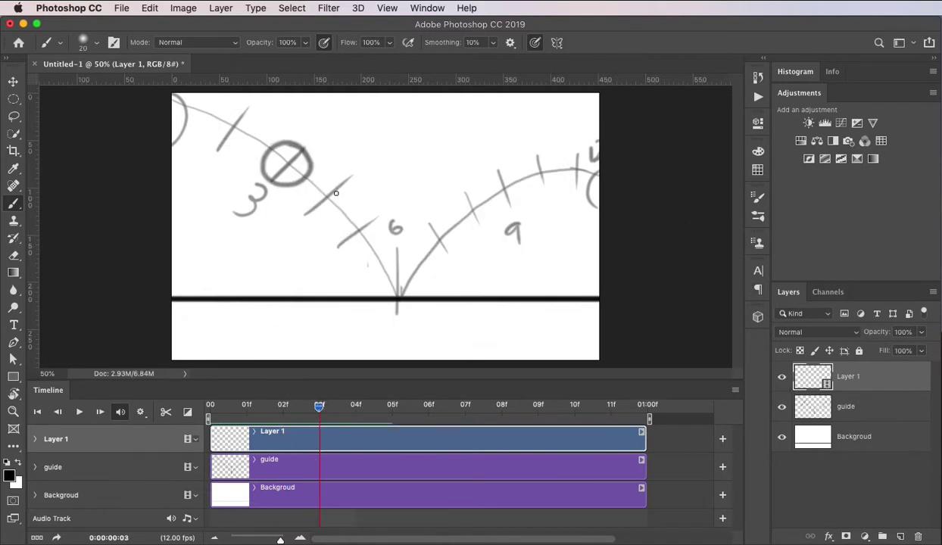
pyautogui.moveTo(334, 179)
pyautogui.mouseDown()
pyautogui.moveTo(309, 185)
pyautogui.moveTo(332, 210)
pyautogui.moveTo(321, 173)
pyautogui.mouseUp()
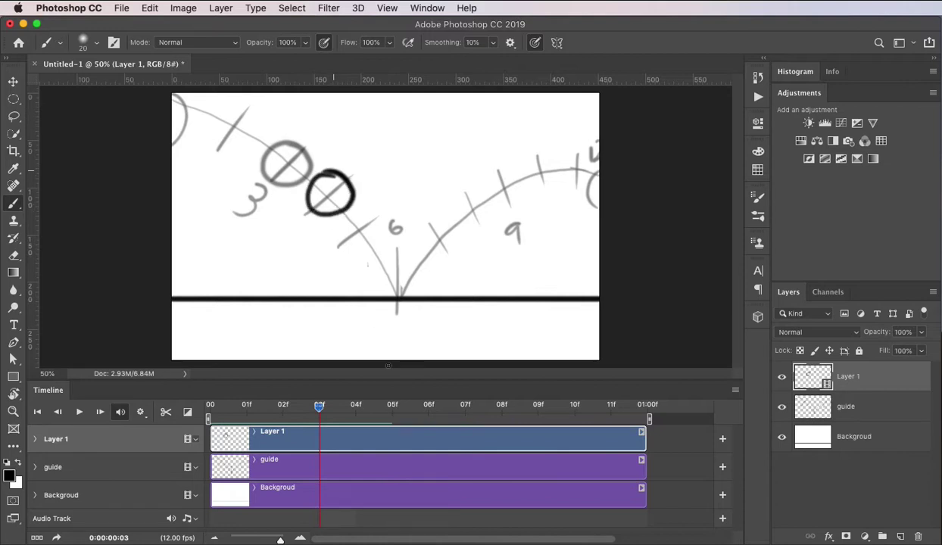
pyautogui.click(355, 406)
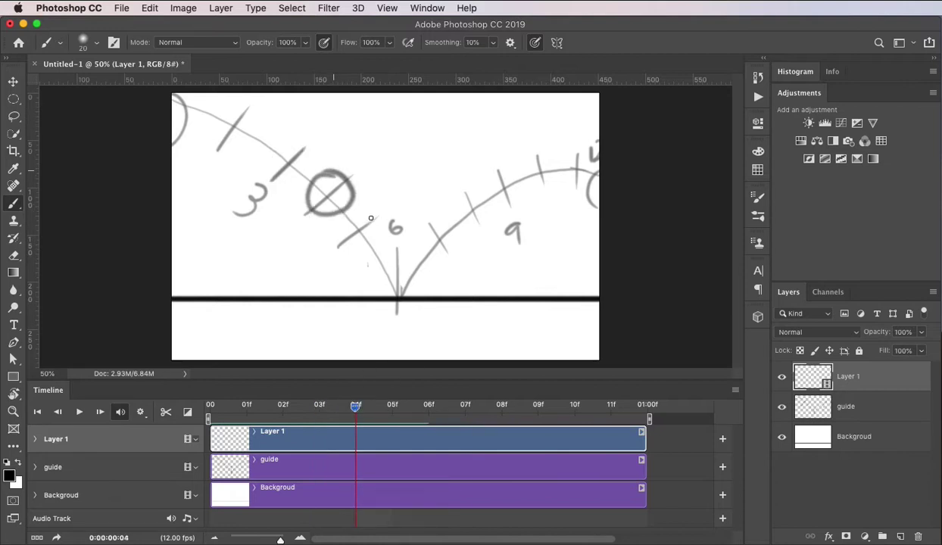
pyautogui.moveTo(371, 218)
pyautogui.mouseDown()
pyautogui.moveTo(341, 230)
pyautogui.moveTo(357, 252)
pyautogui.moveTo(386, 231)
pyautogui.moveTo(367, 250)
pyautogui.mouseUp()
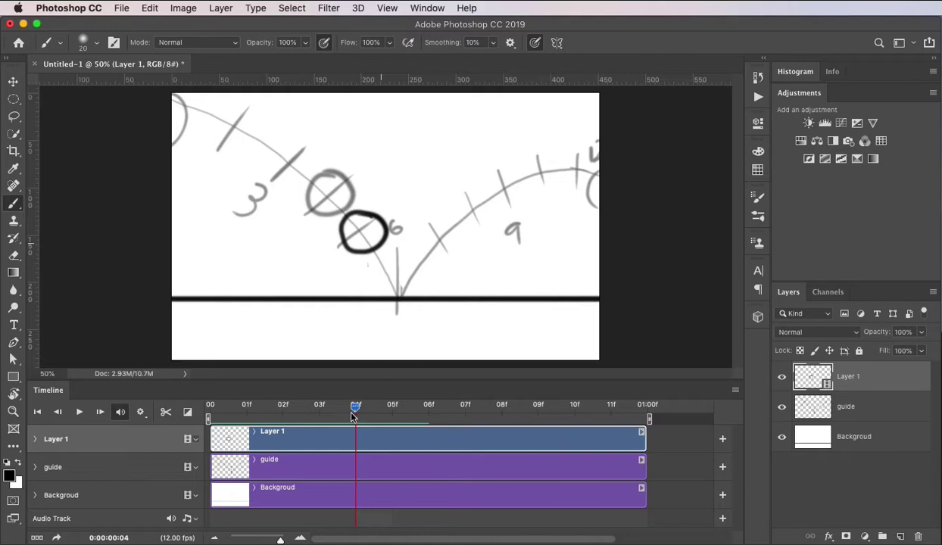
pyautogui.click(392, 406)
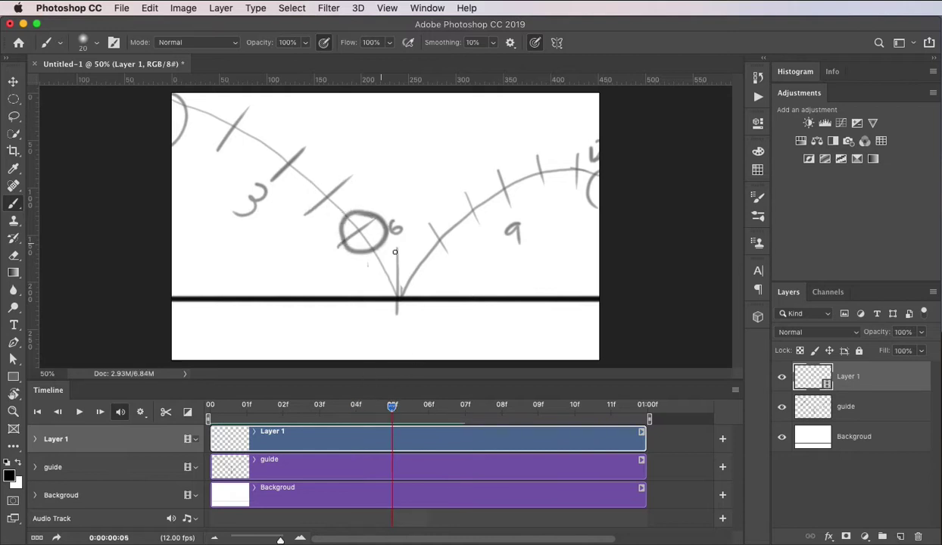
pyautogui.moveTo(382, 250)
pyautogui.mouseDown()
pyautogui.moveTo(362, 266)
pyautogui.moveTo(364, 288)
pyautogui.moveTo(393, 295)
pyautogui.moveTo(383, 249)
pyautogui.mouseUp()
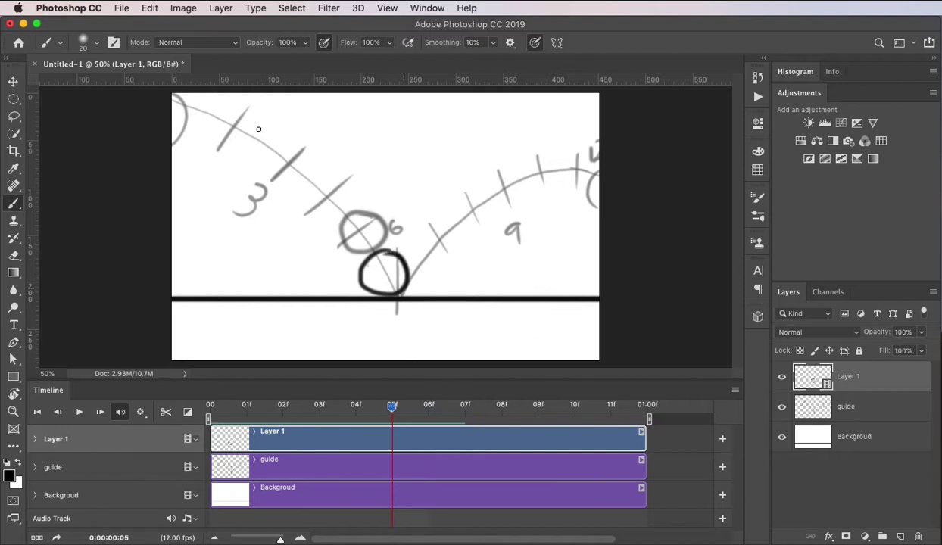
pyautogui.click(429, 406)
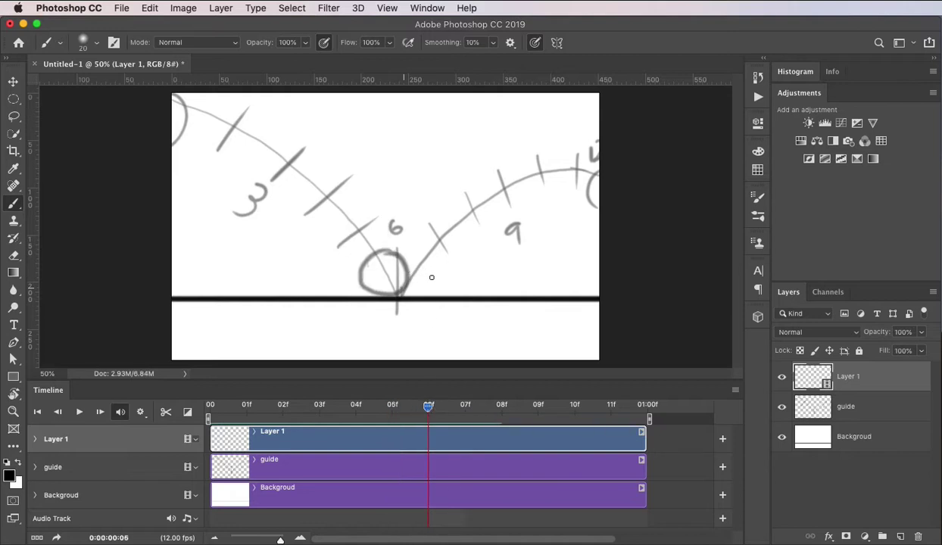
pyautogui.moveTo(432, 277)
pyautogui.mouseDown()
pyautogui.moveTo(380, 274)
pyautogui.moveTo(373, 295)
pyautogui.moveTo(428, 302)
pyautogui.moveTo(424, 274)
pyautogui.moveTo(380, 269)
pyautogui.moveTo(362, 284)
pyautogui.moveTo(370, 296)
pyautogui.moveTo(434, 297)
pyautogui.mouseUp()
pyautogui.press('super+z')
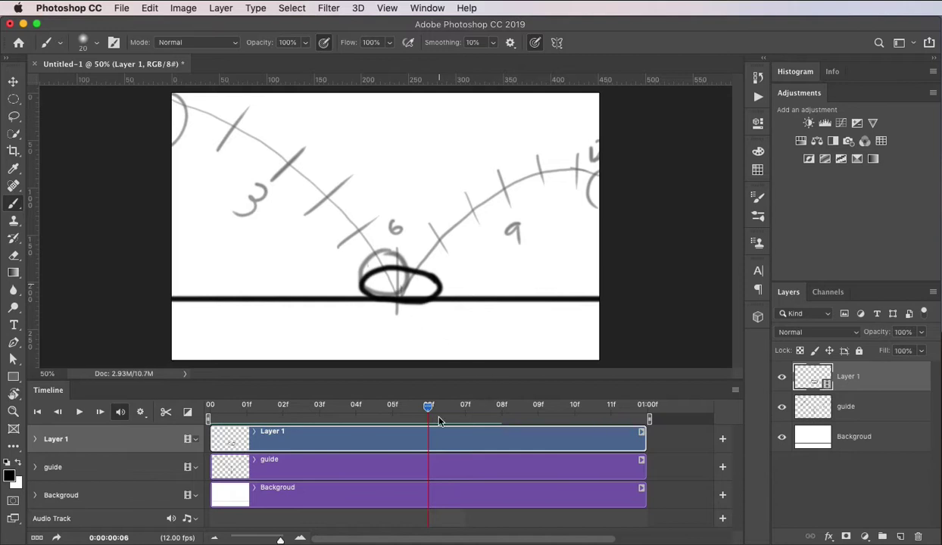
# - Draw the ball on frames 7 and 8, rechecking frame 7 before closing frame 8's circle
pyautogui.moveTo(429, 410); pyautogui.dragTo(464, 408)
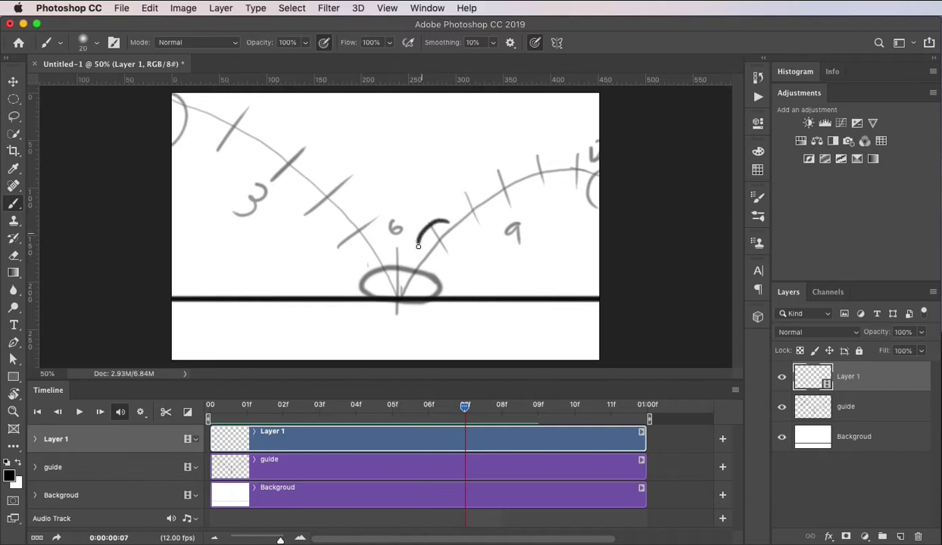
pyautogui.moveTo(418, 246)
pyautogui.mouseDown()
pyautogui.moveTo(461, 259)
pyautogui.moveTo(427, 218)
pyautogui.mouseUp()
pyautogui.moveTo(466, 408); pyautogui.dragTo(500, 406)
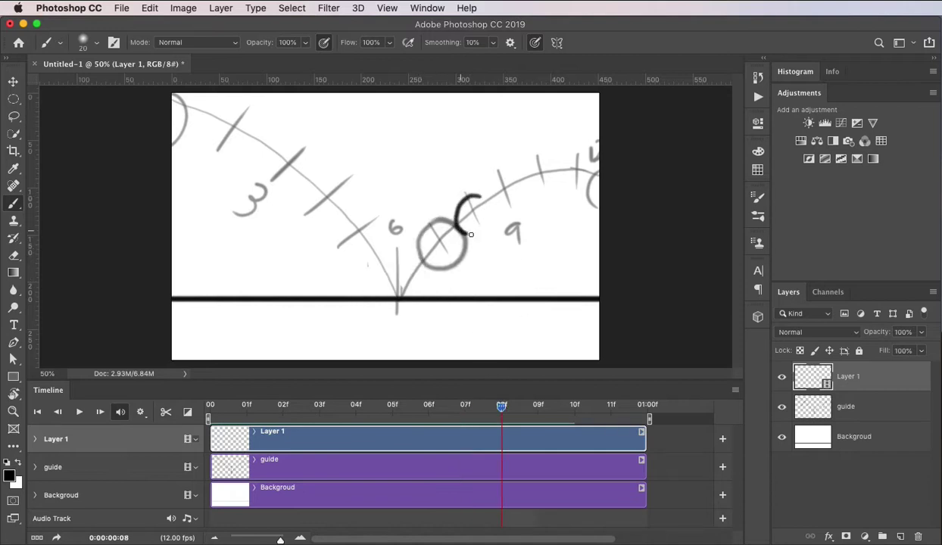
pyautogui.moveTo(470, 234)
pyautogui.mouseDown()
pyautogui.moveTo(469, 186)
pyautogui.moveTo(458, 199)
pyautogui.mouseUp()
pyautogui.press('Left')
pyautogui.press('Left')
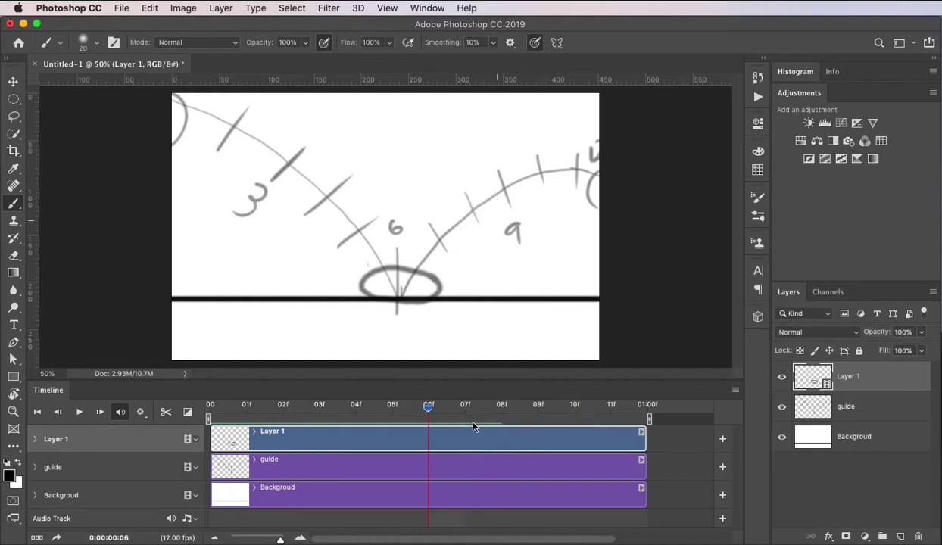
pyautogui.moveTo(437, 407); pyautogui.dragTo(465, 407)
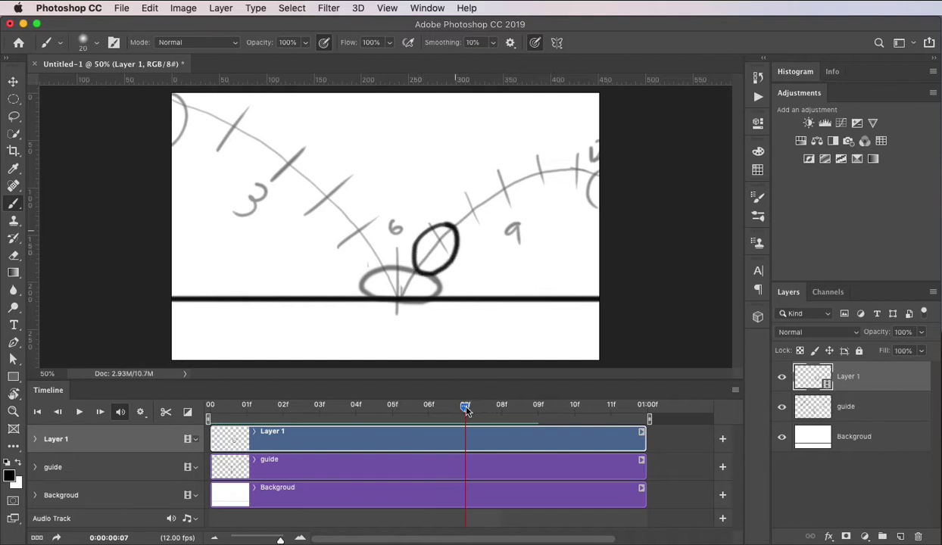
pyautogui.press('Right')
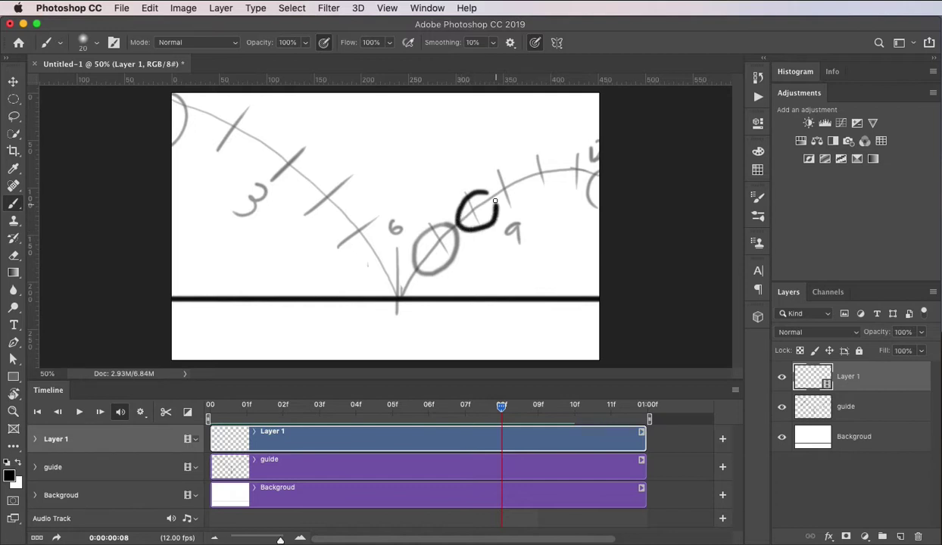
pyautogui.moveTo(495, 201); pyautogui.dragTo(489, 192)
# - Draw the ball on frames 9, 10 and 11 as it climbs the right arc
pyautogui.moveTo(500, 413); pyautogui.dragTo(538, 409)
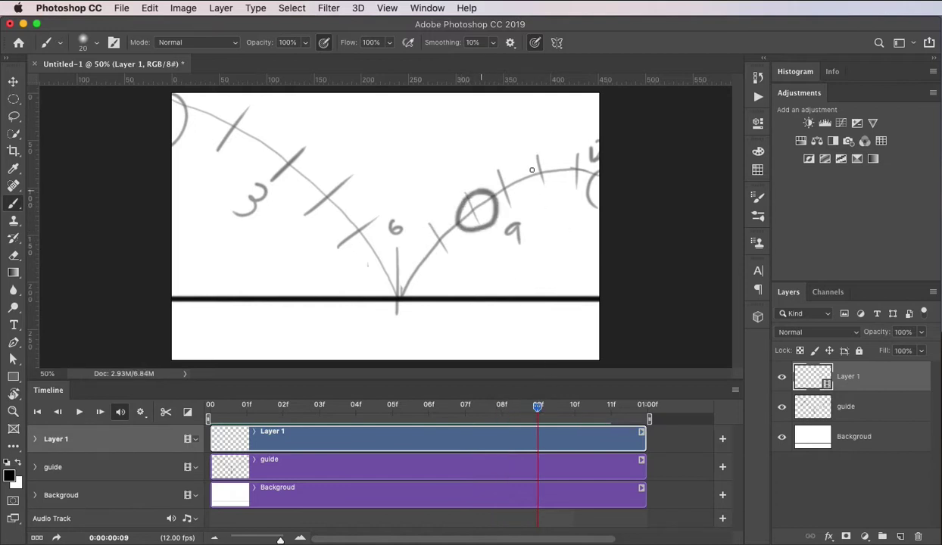
pyautogui.moveTo(491, 185)
pyautogui.mouseDown()
pyautogui.moveTo(515, 214)
pyautogui.moveTo(532, 202)
pyautogui.moveTo(501, 171)
pyautogui.mouseUp()
pyautogui.moveTo(539, 407); pyautogui.dragTo(574, 407)
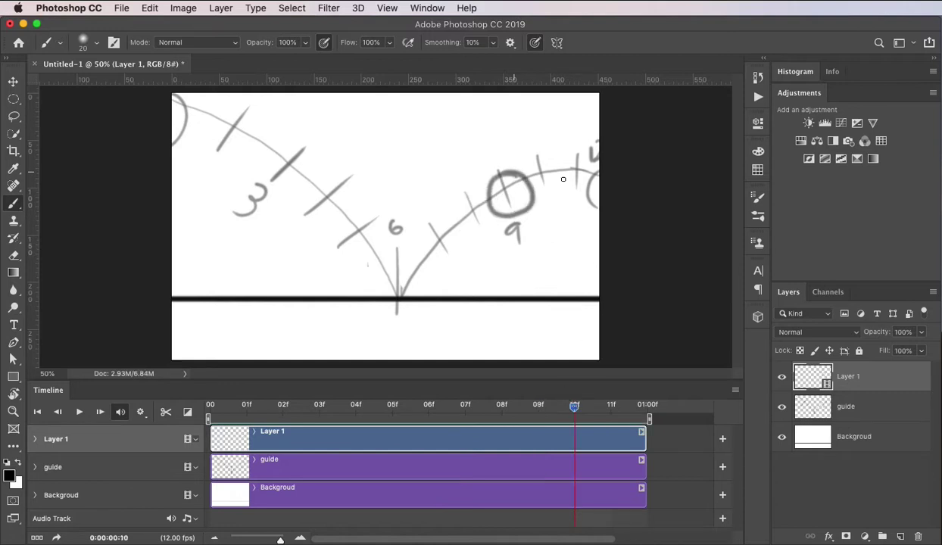
pyautogui.moveTo(547, 162)
pyautogui.mouseDown()
pyautogui.moveTo(527, 192)
pyautogui.moveTo(559, 189)
pyautogui.moveTo(544, 157)
pyautogui.mouseUp()
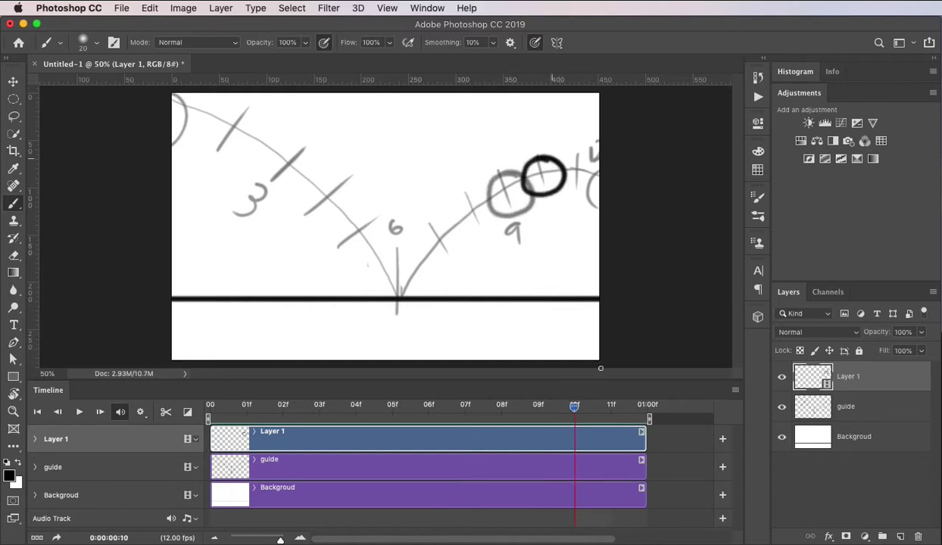
pyautogui.moveTo(576, 408); pyautogui.dragTo(611, 409)
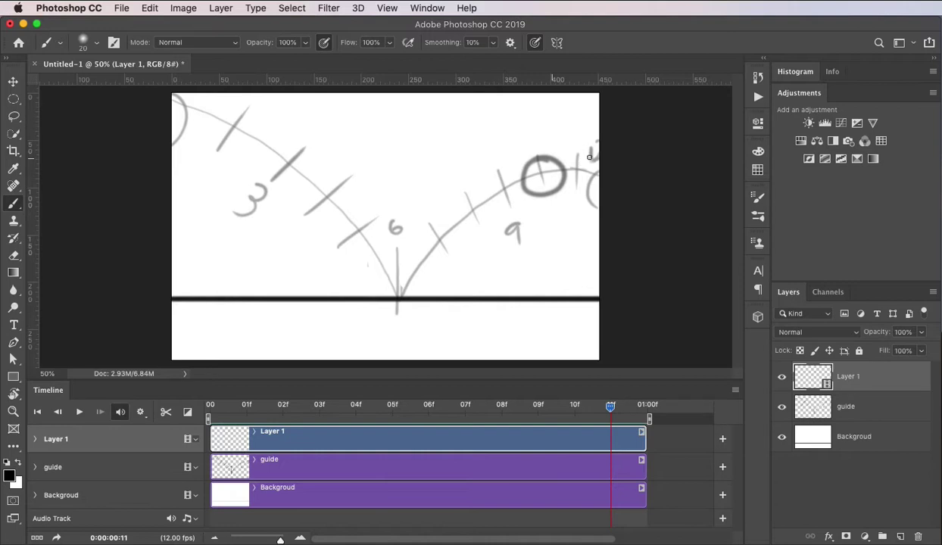
pyautogui.moveTo(596, 166); pyautogui.dragTo(582, 150)
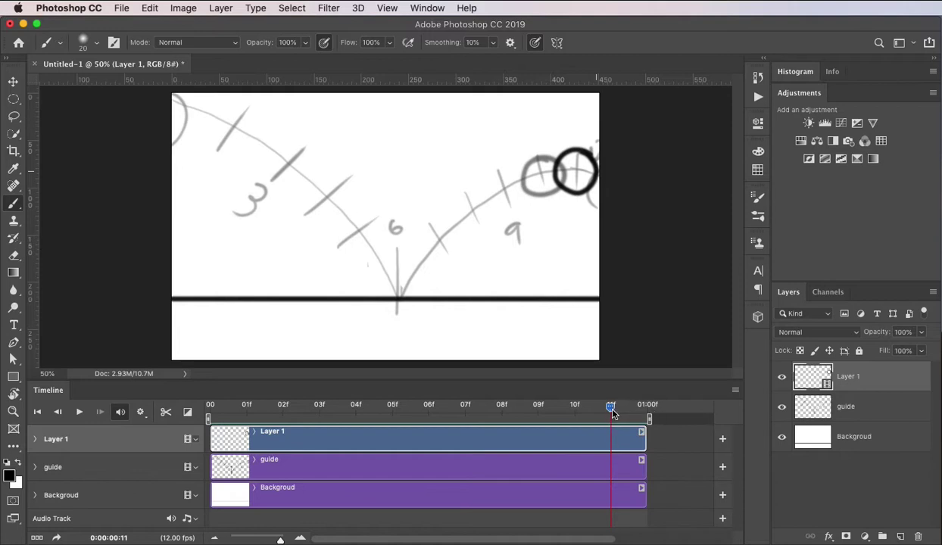
# - Play and stop the animation, then check the timeline options
pyautogui.click(80, 412)
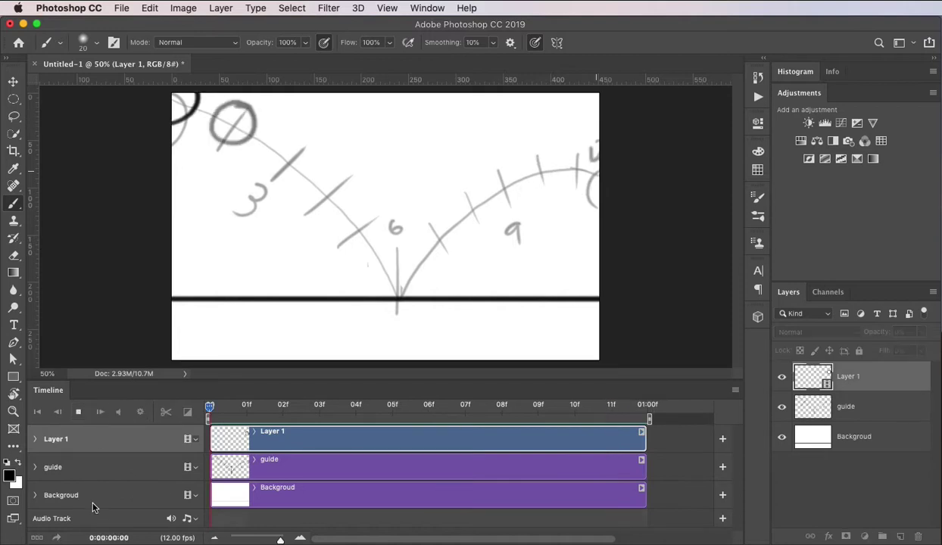
pyautogui.click(80, 412)
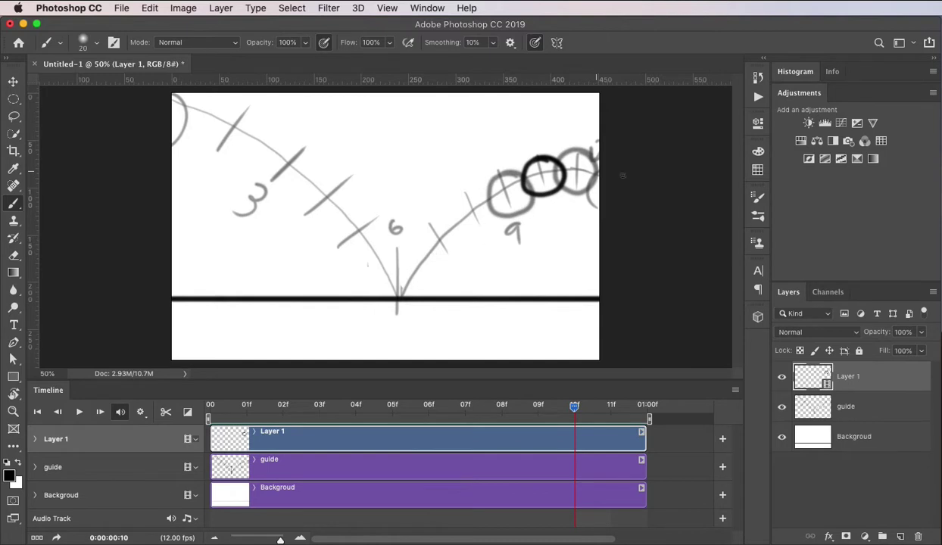
pyautogui.click(735, 392)
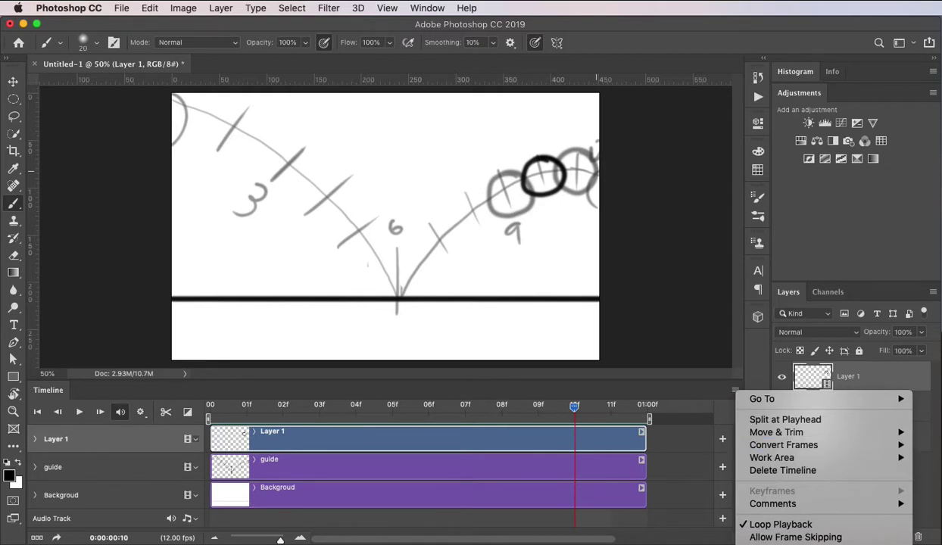
pyautogui.press('Escape')
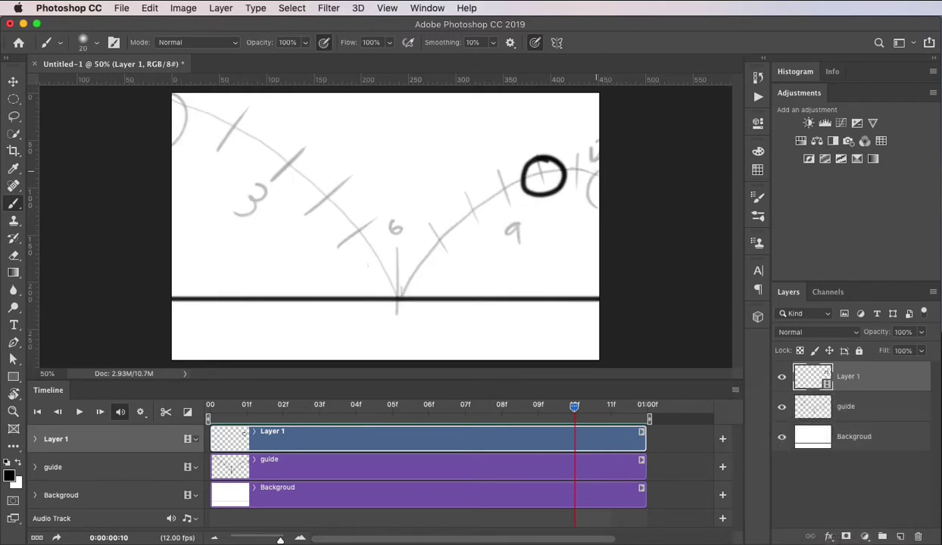
# - Hide the guide layer, replay the animation without it, and show frame 6
pyautogui.click(364, 475)
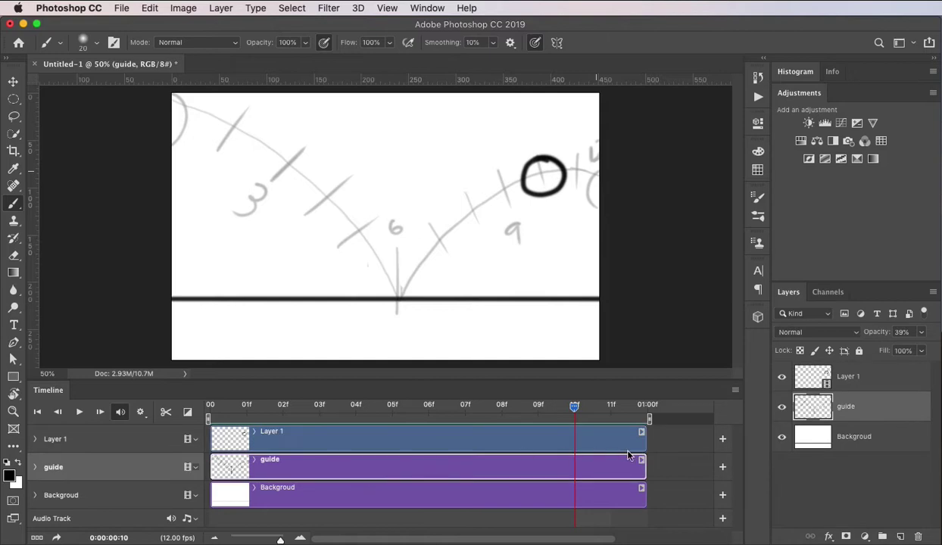
pyautogui.click(782, 410)
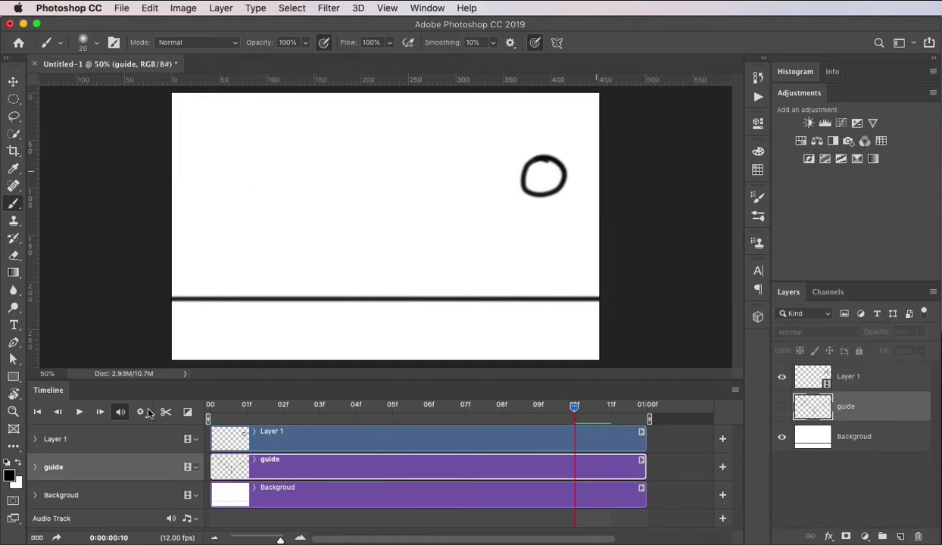
pyautogui.click(79, 412)
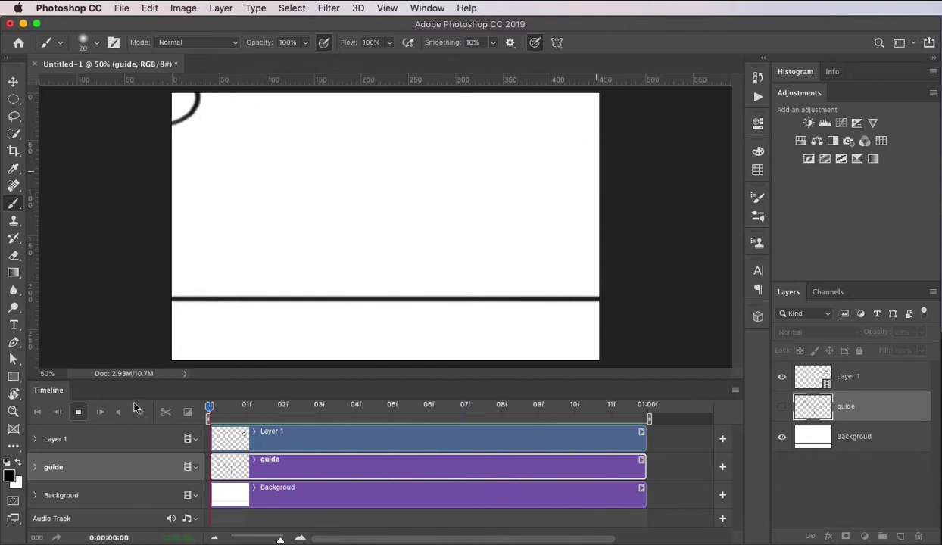
pyautogui.click(78, 411)
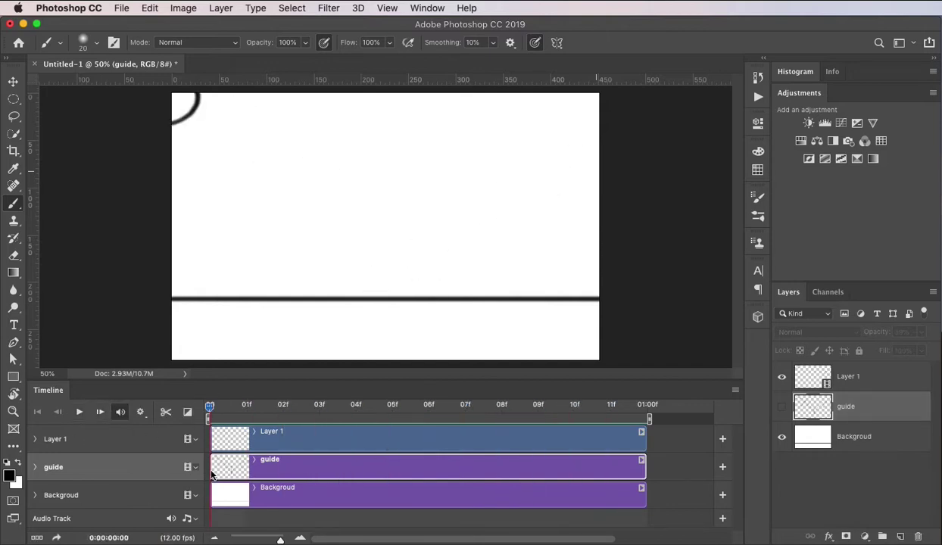
pyautogui.click(430, 413)
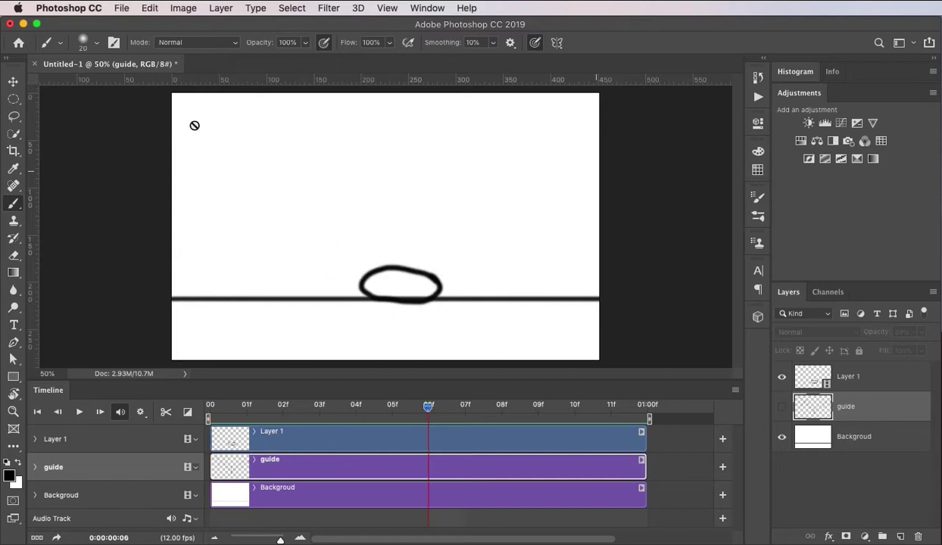
# - Open File > Export > Save for Web (Legacy) for the bouncing-ball animation
pyautogui.click(121, 12)
pyautogui.moveTo(135, 180)
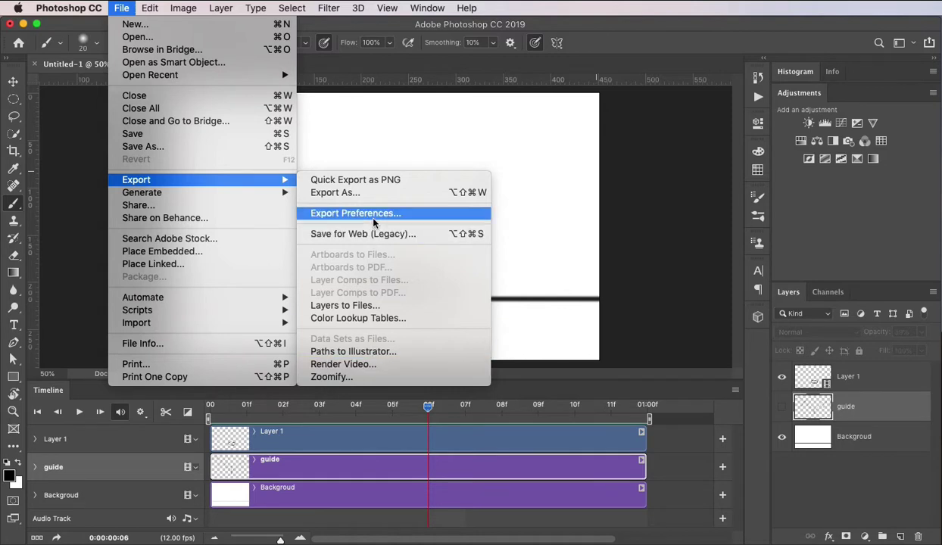
pyautogui.click(344, 235)
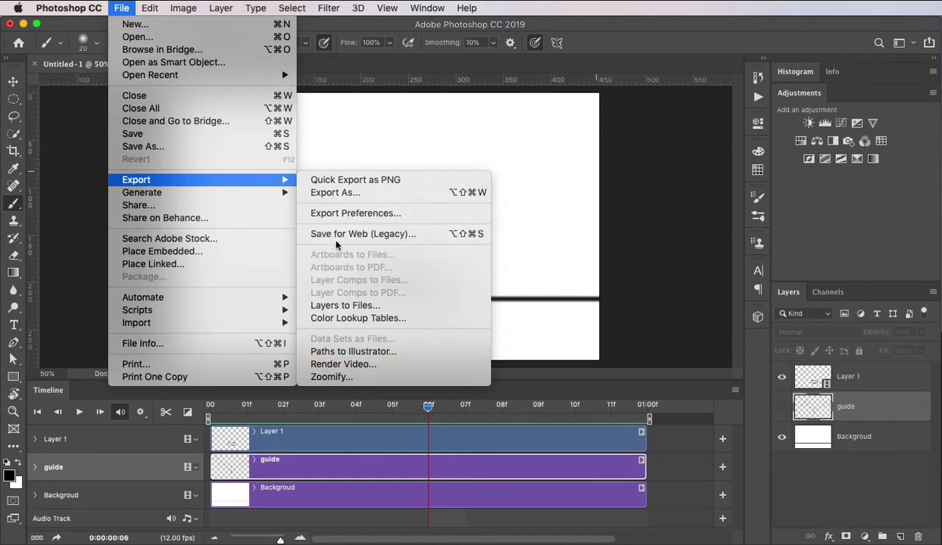
pyautogui.click(395, 232)
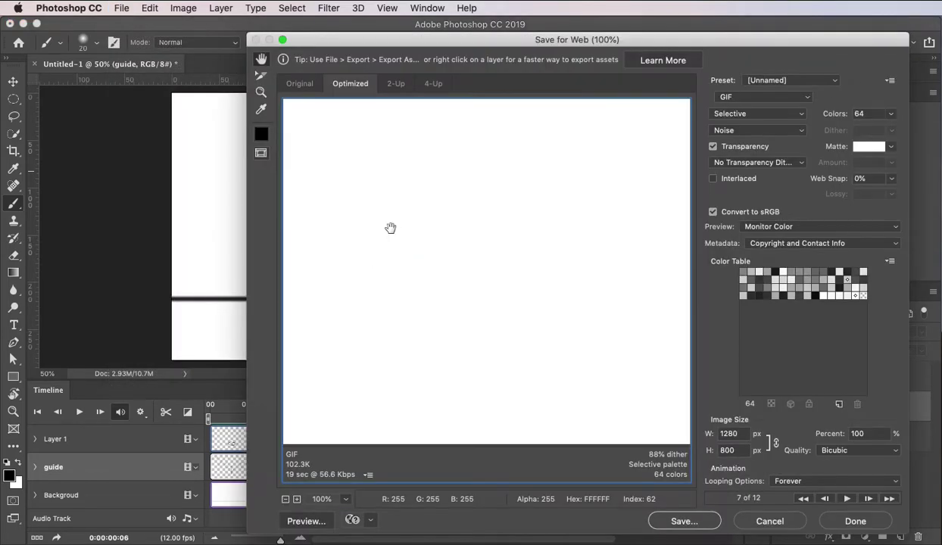
# - Set the GIF palette to 4 colours and preview the animation
pyautogui.moveTo(697, 46); pyautogui.dragTo(637, 30)
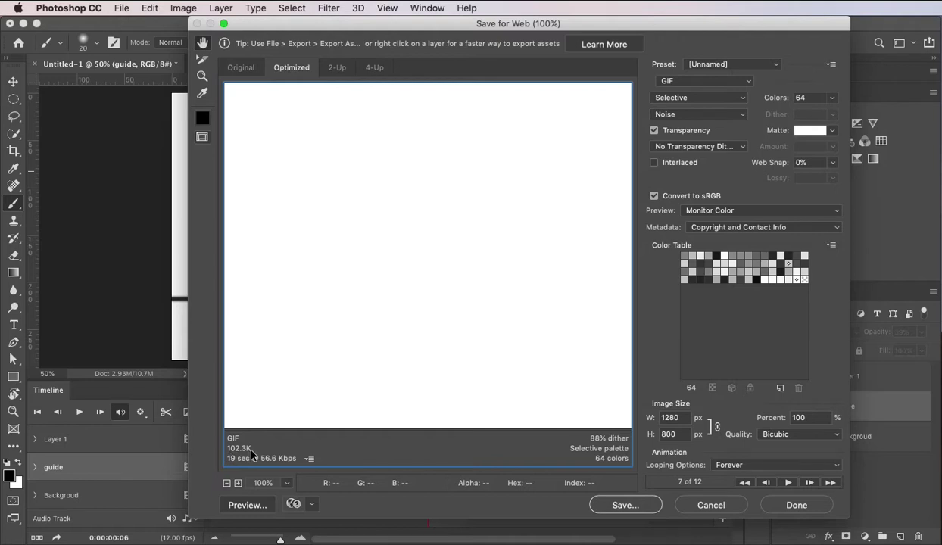
pyautogui.click(833, 100)
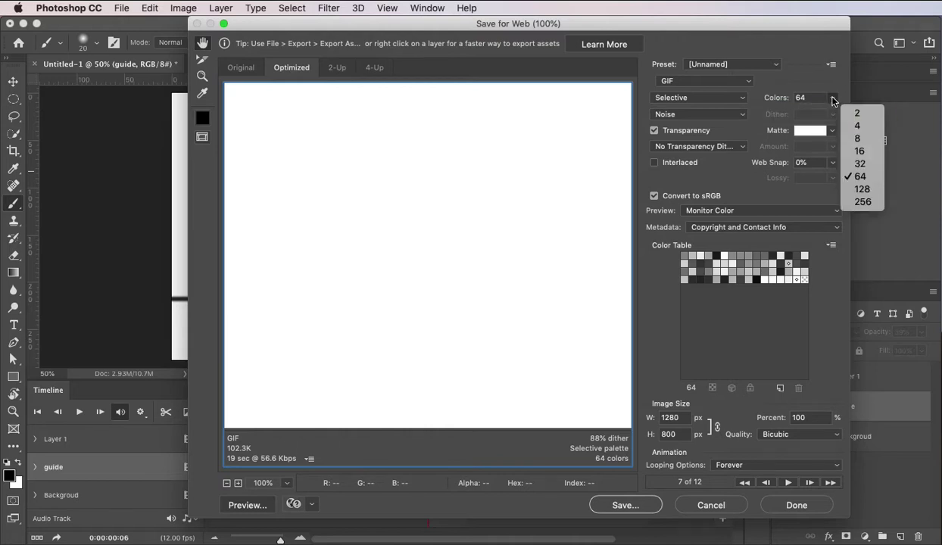
pyautogui.click(863, 126)
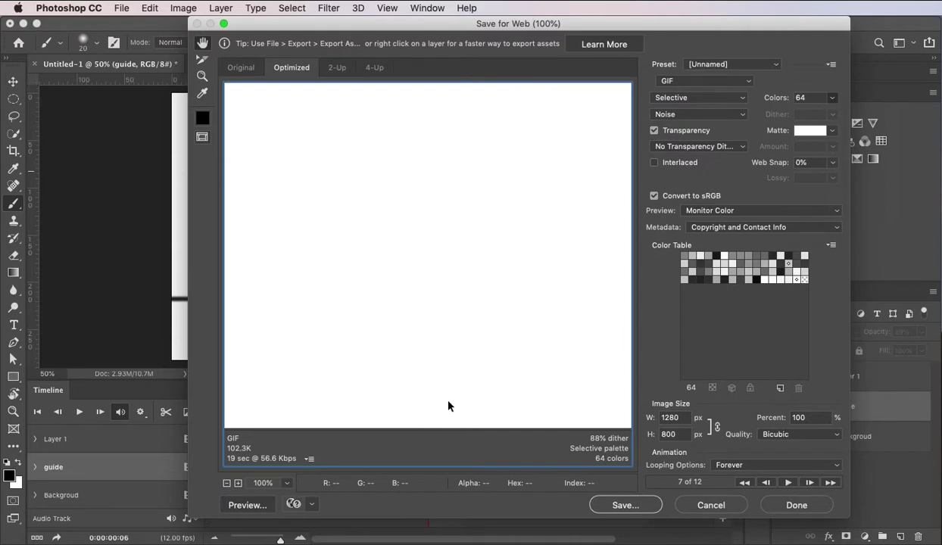
pyautogui.click(787, 482)
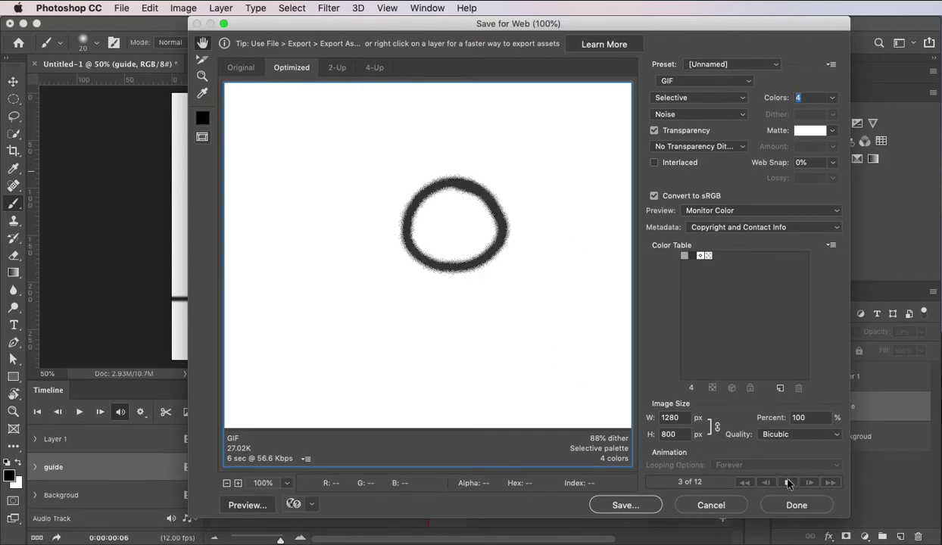
pyautogui.click(787, 483)
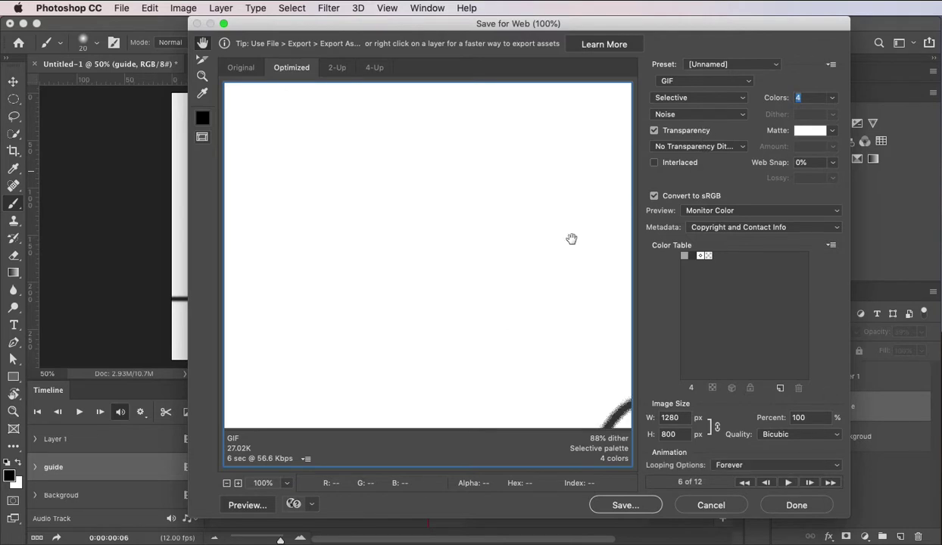
# - Raise the palette to 8 colours and play the preview again
pyautogui.click(832, 99)
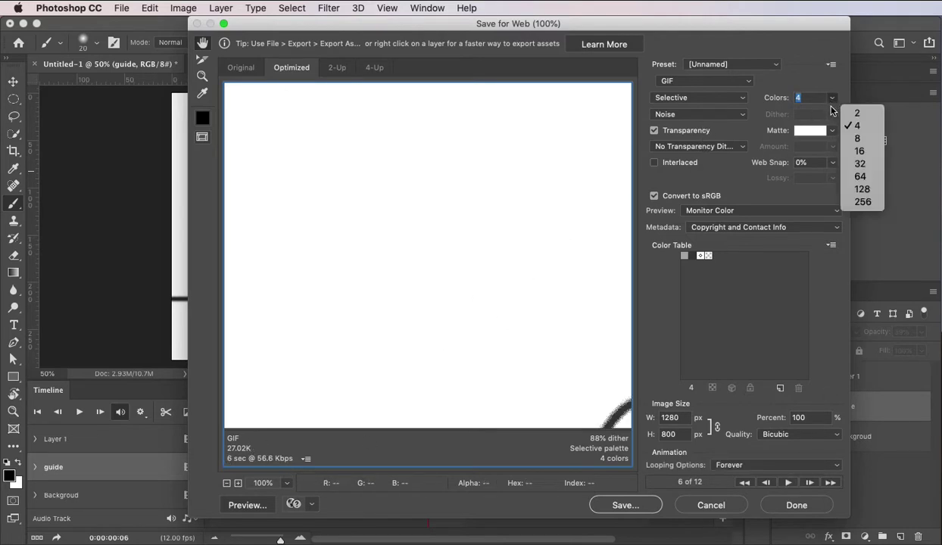
pyautogui.click(850, 139)
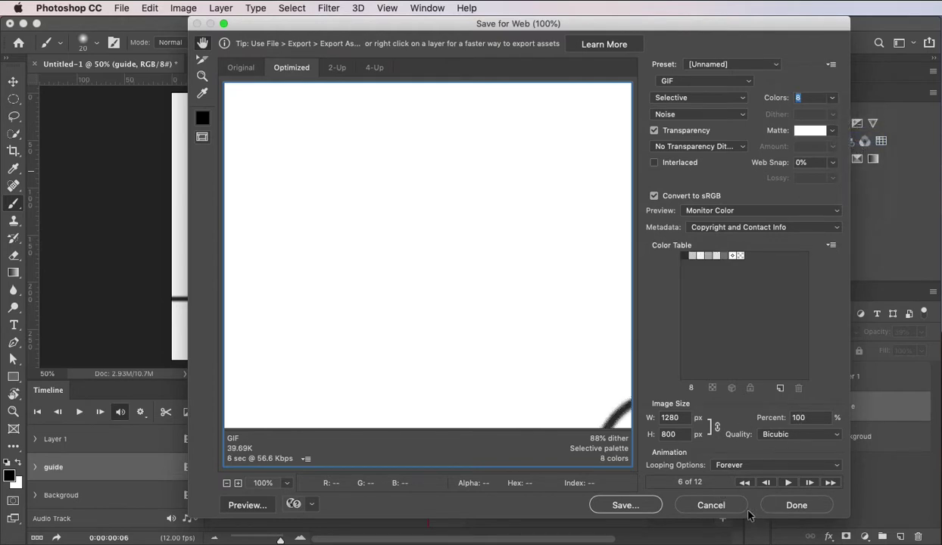
pyautogui.click(787, 482)
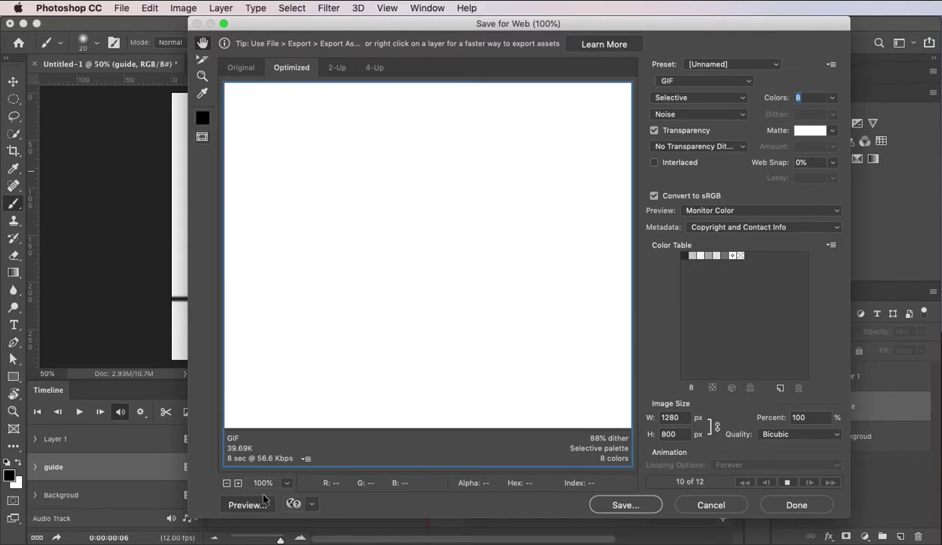
# - Zoom the preview out to 33.3% and change dithering from Noise to No Dither
pyautogui.click(227, 483)
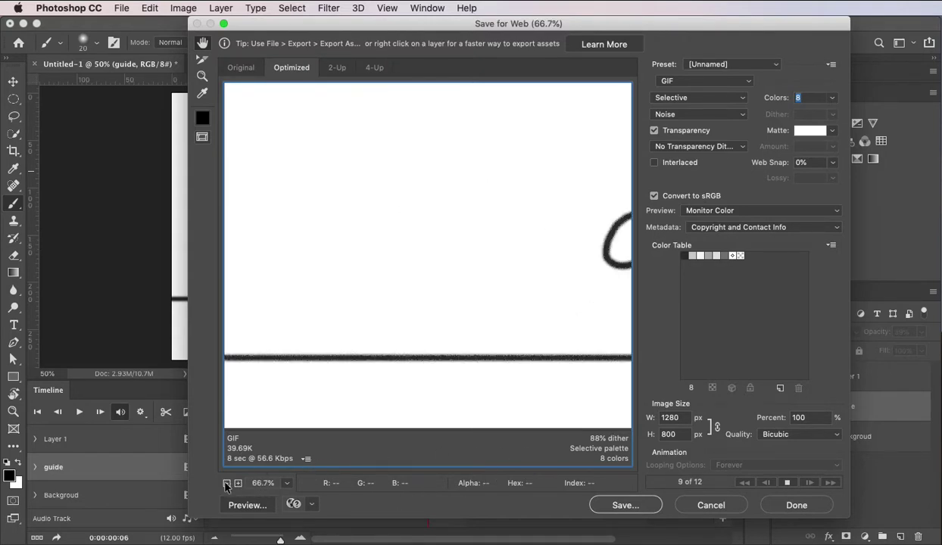
pyautogui.click(227, 484)
pyautogui.click(226, 485)
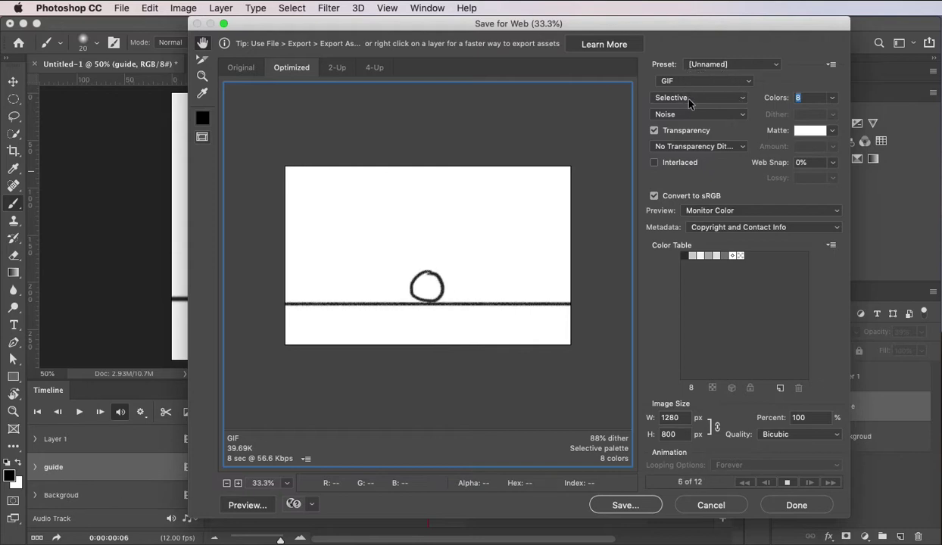
pyautogui.click(740, 114)
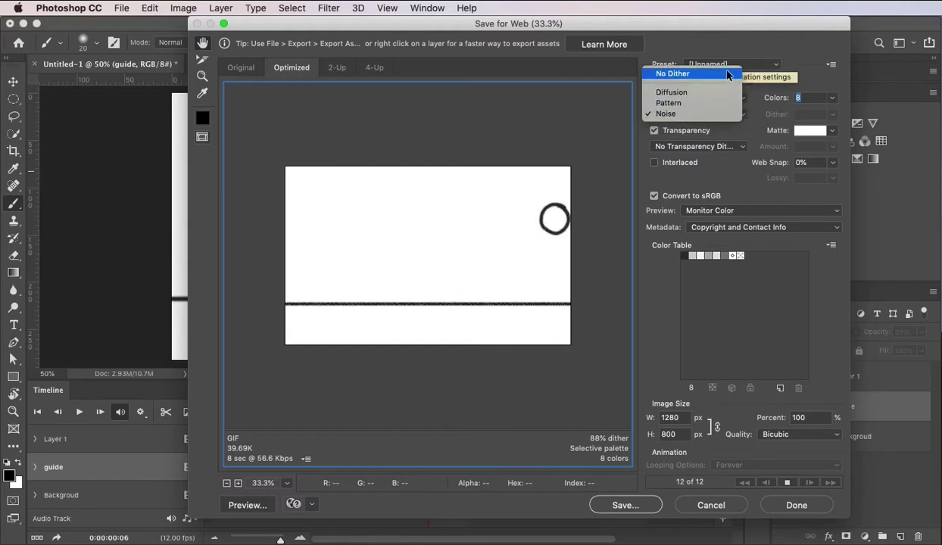
pyautogui.click(656, 144)
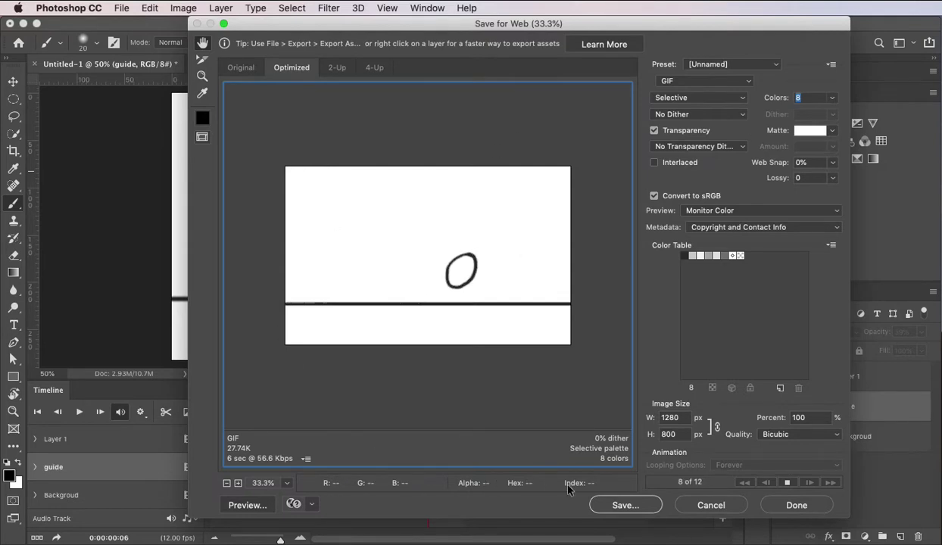
# - Save the 8-colour optimised GIF to the Desktop as Ball Bounce.gif
pyautogui.click(625, 505)
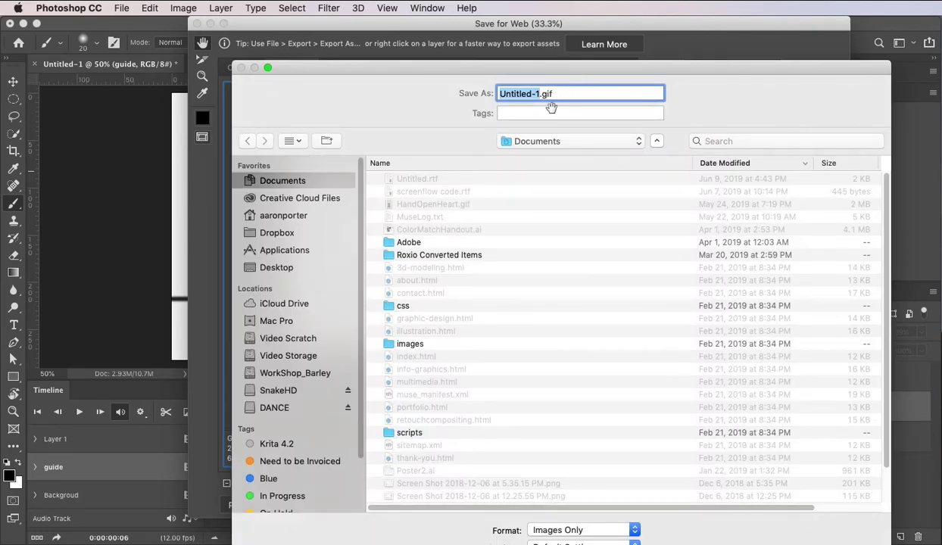
pyautogui.press('super+shift+d')
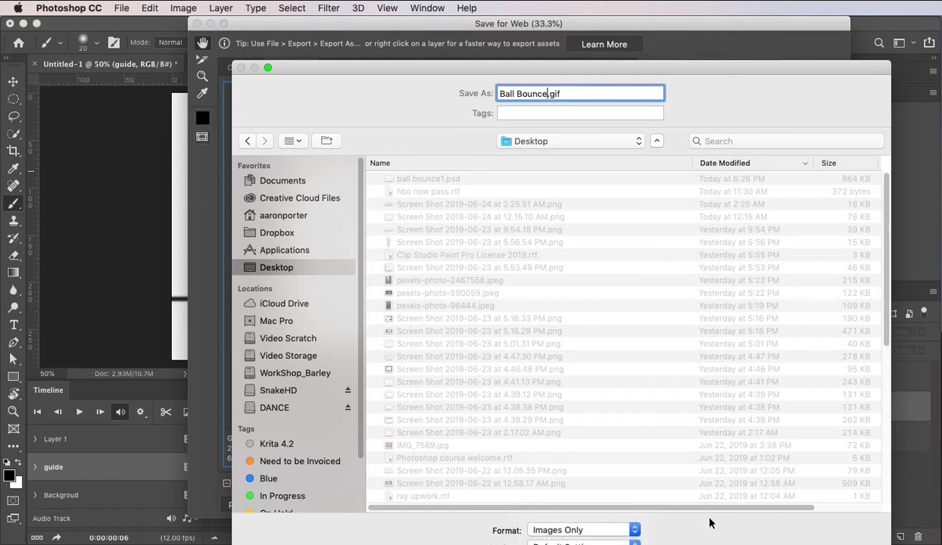
pyautogui.press('Return')
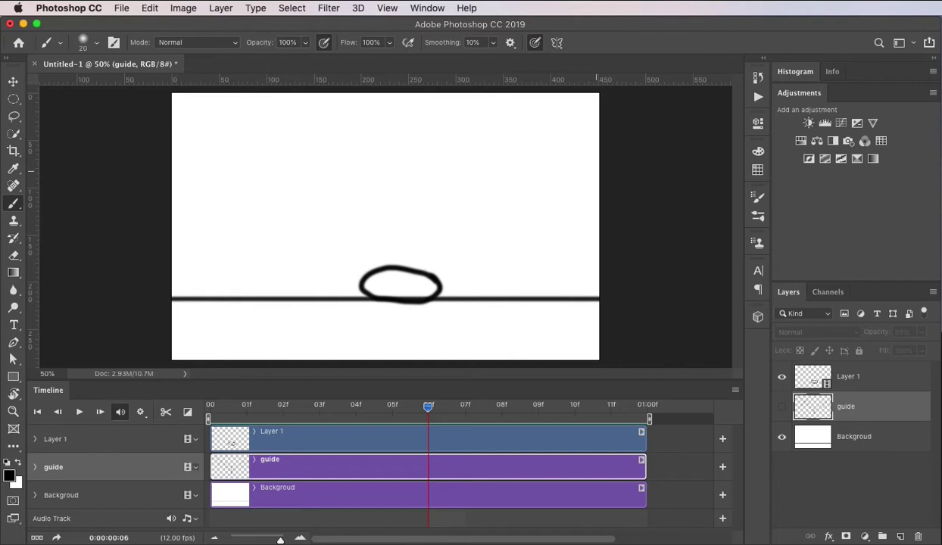
# - Quick Look Ball-Bounce.gif in Finder, then drag it onto Safari to play it
pyautogui.press('super+Tab')
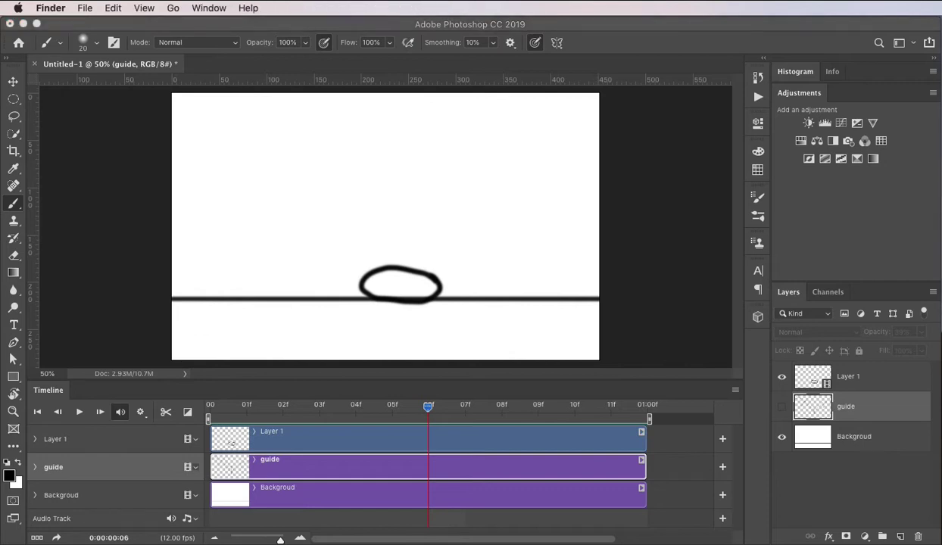
pyautogui.press('space')
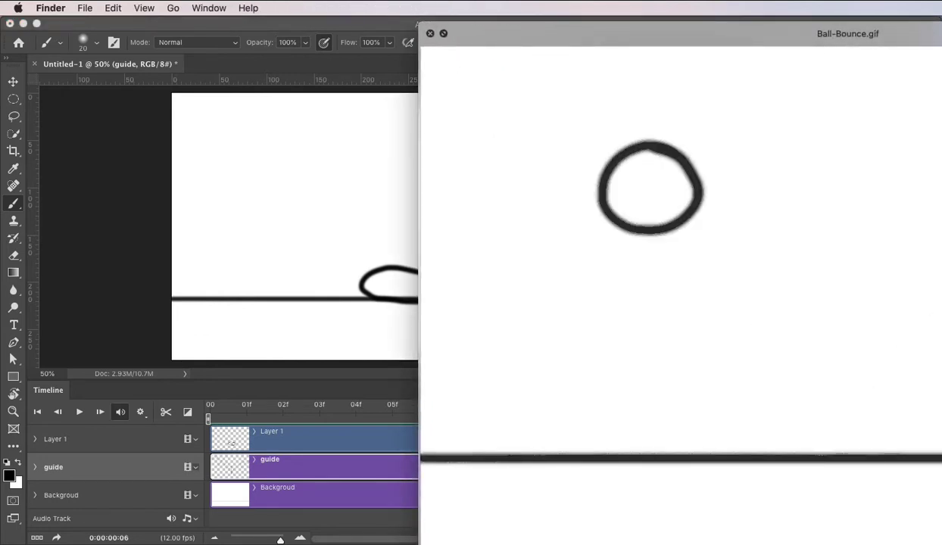
pyautogui.moveTo(936, 33); pyautogui.dragTo(654, 6)
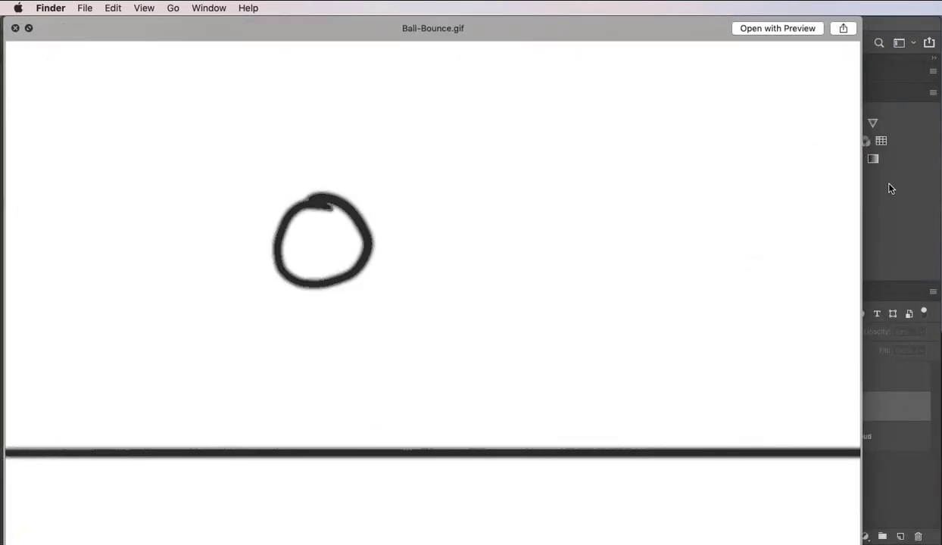
pyautogui.press('space')
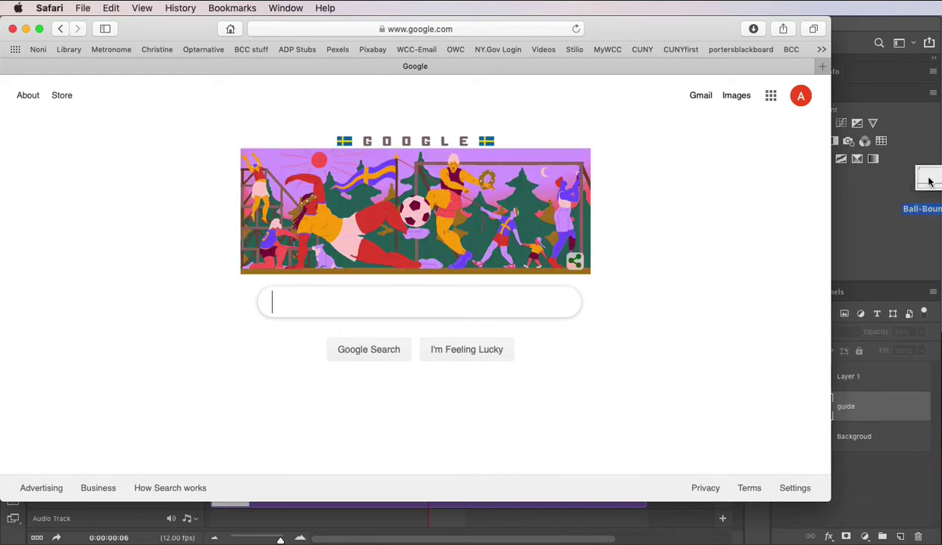
pyautogui.moveTo(710, 231); pyautogui.dragTo(710, 229)
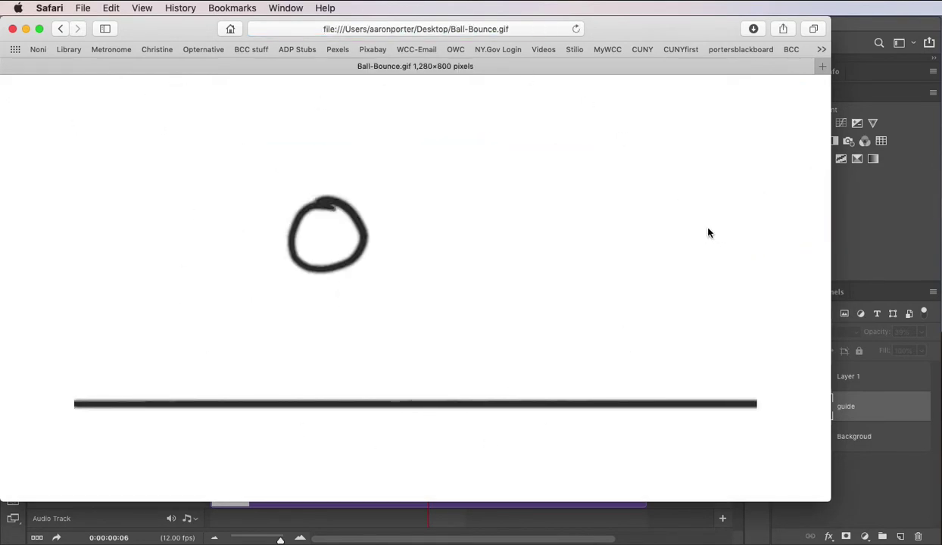